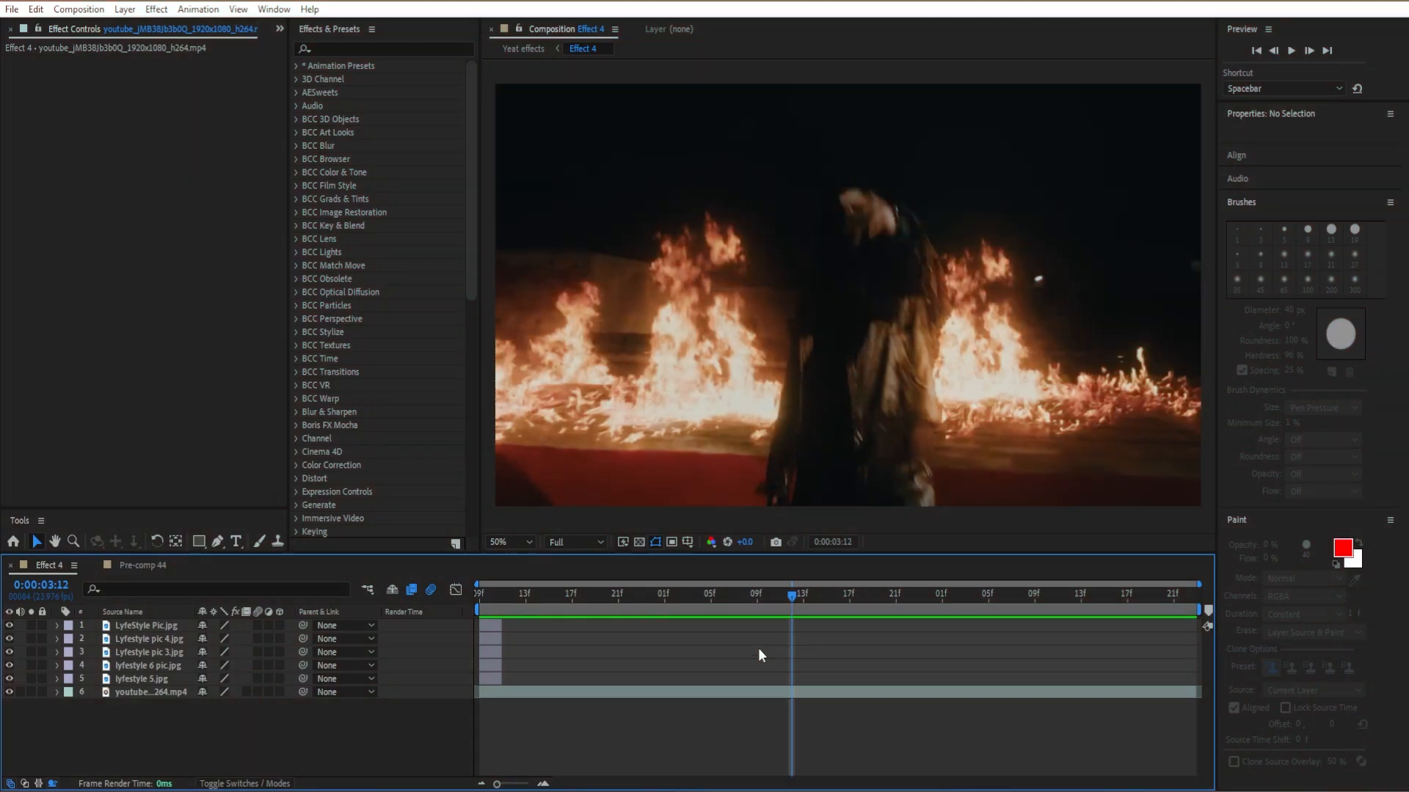
left_click_drag(546, 597, 490, 594)
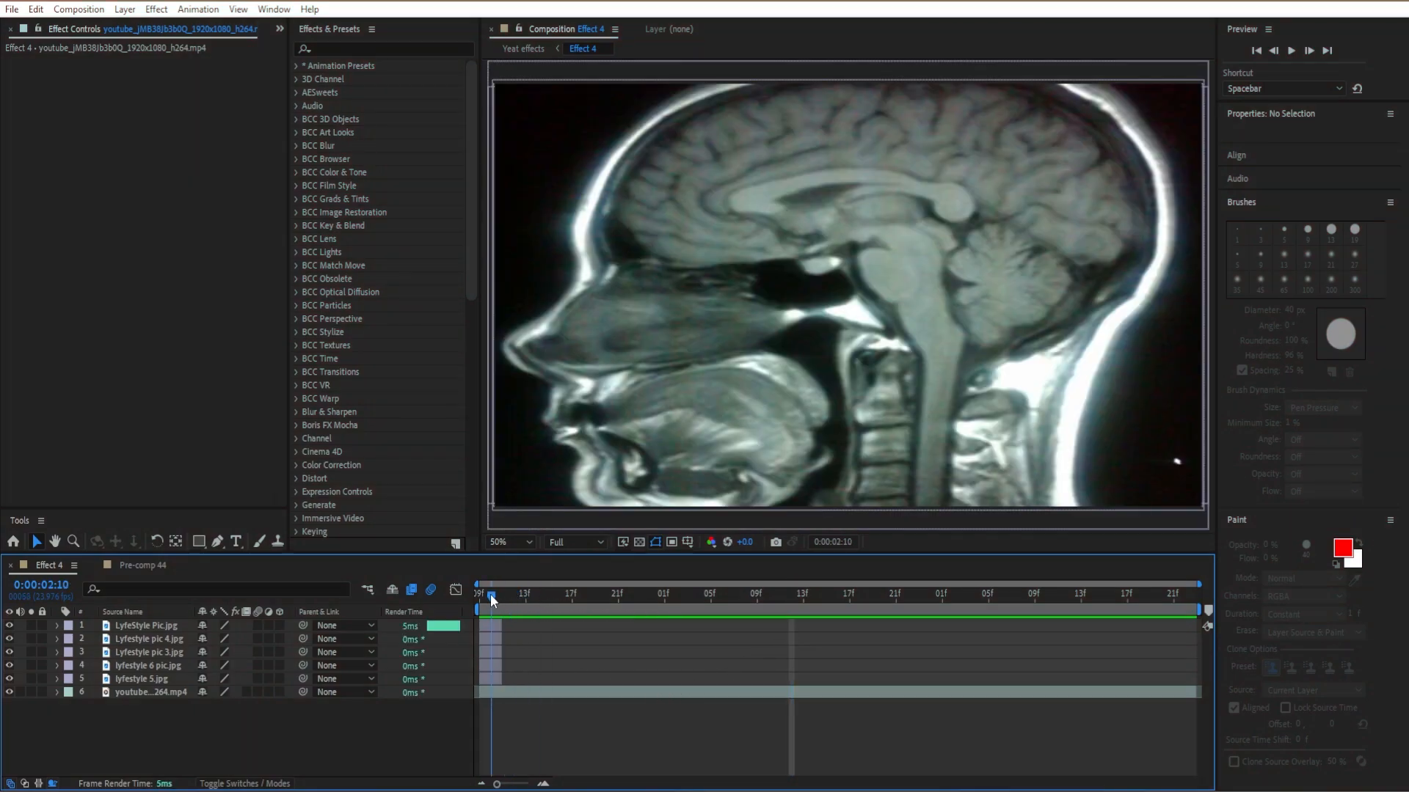
left_click(487, 627)
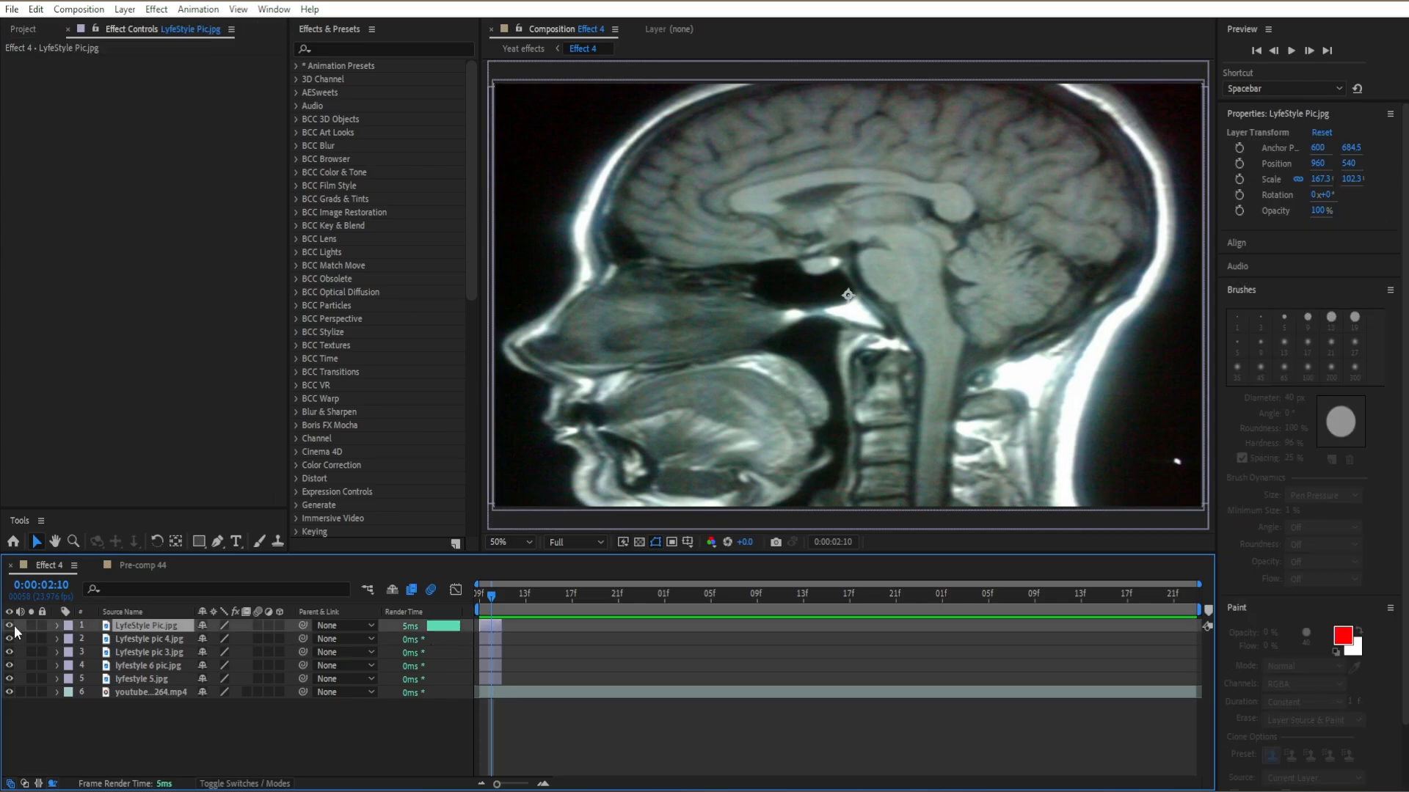
left_click(676, 593)
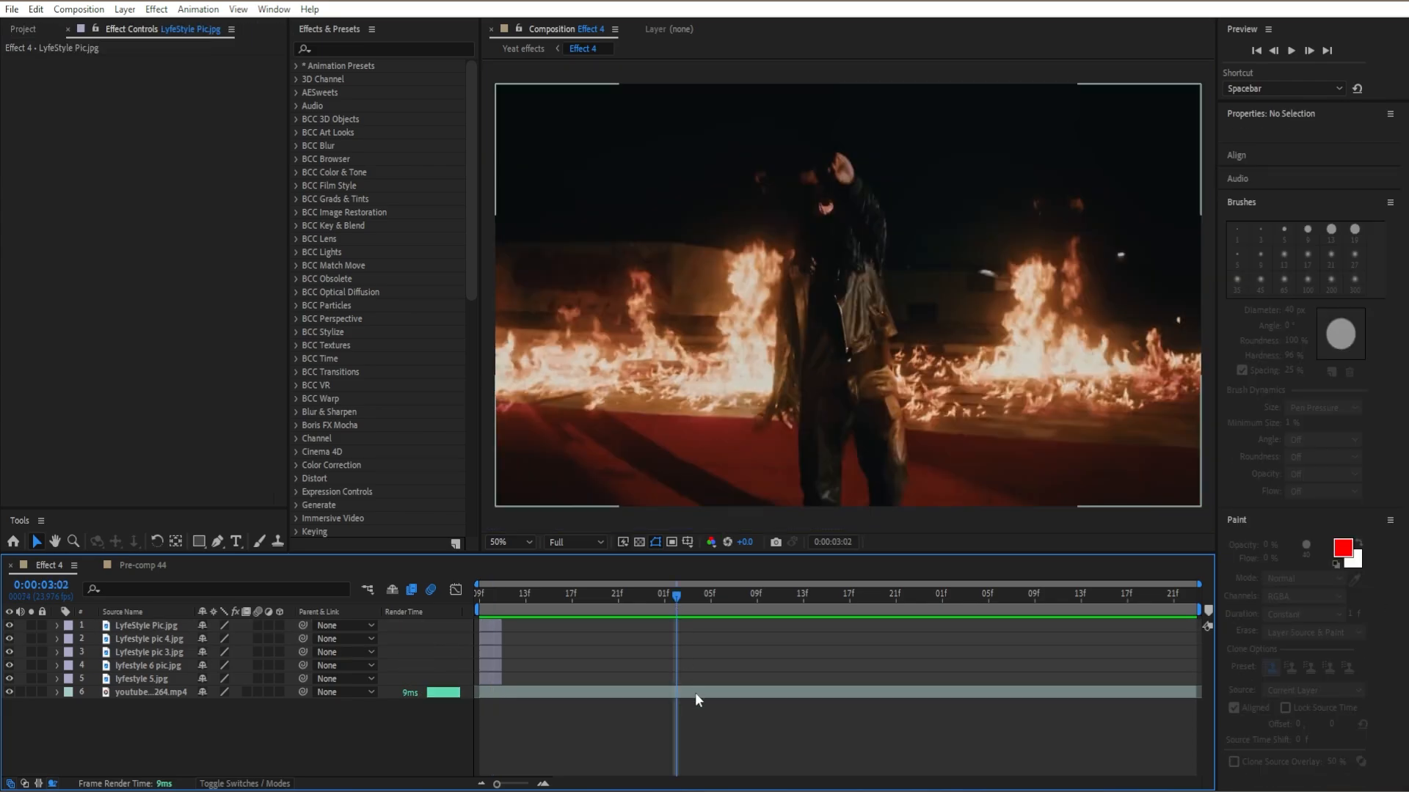
left_click(694, 693)
key("ctrl+shift+d")
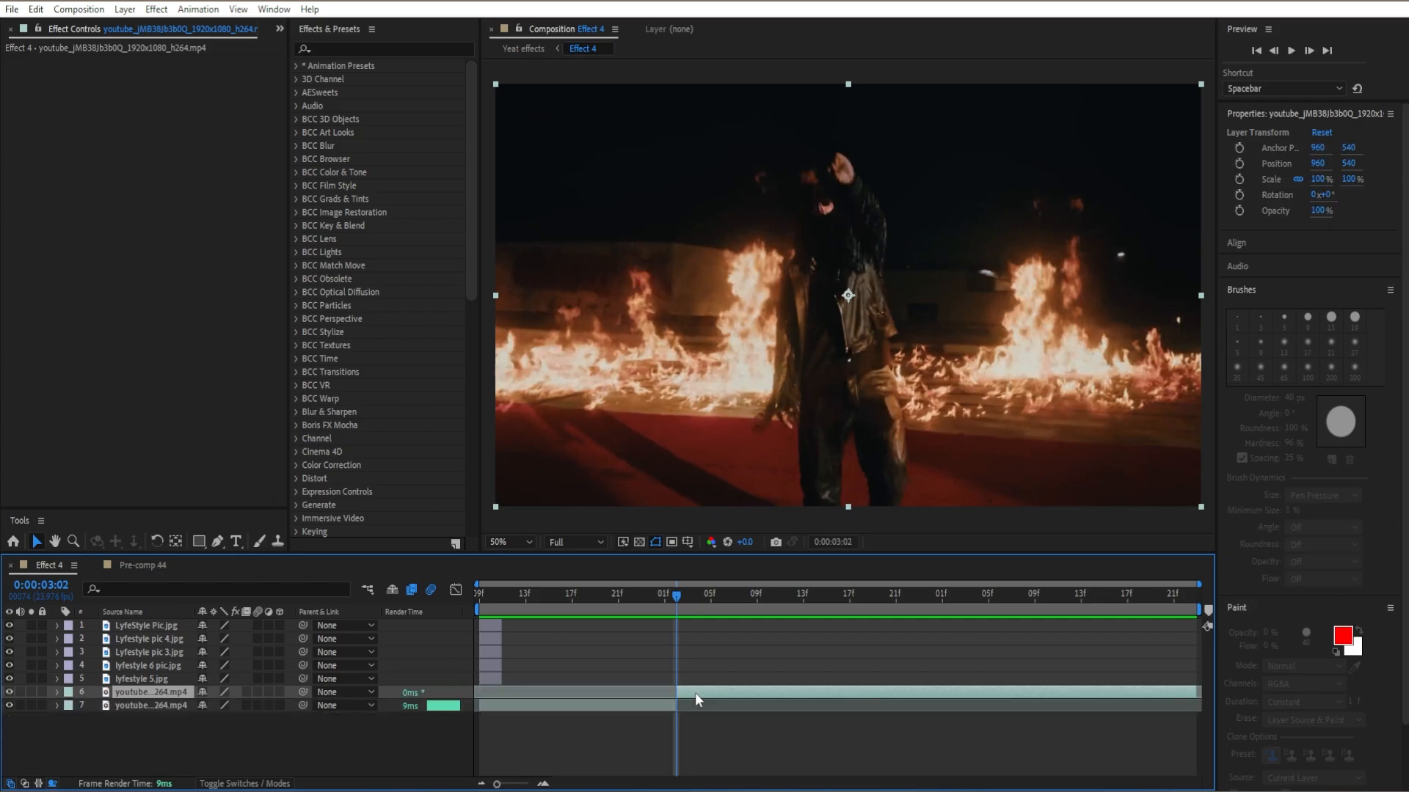
key("ctrl+z")
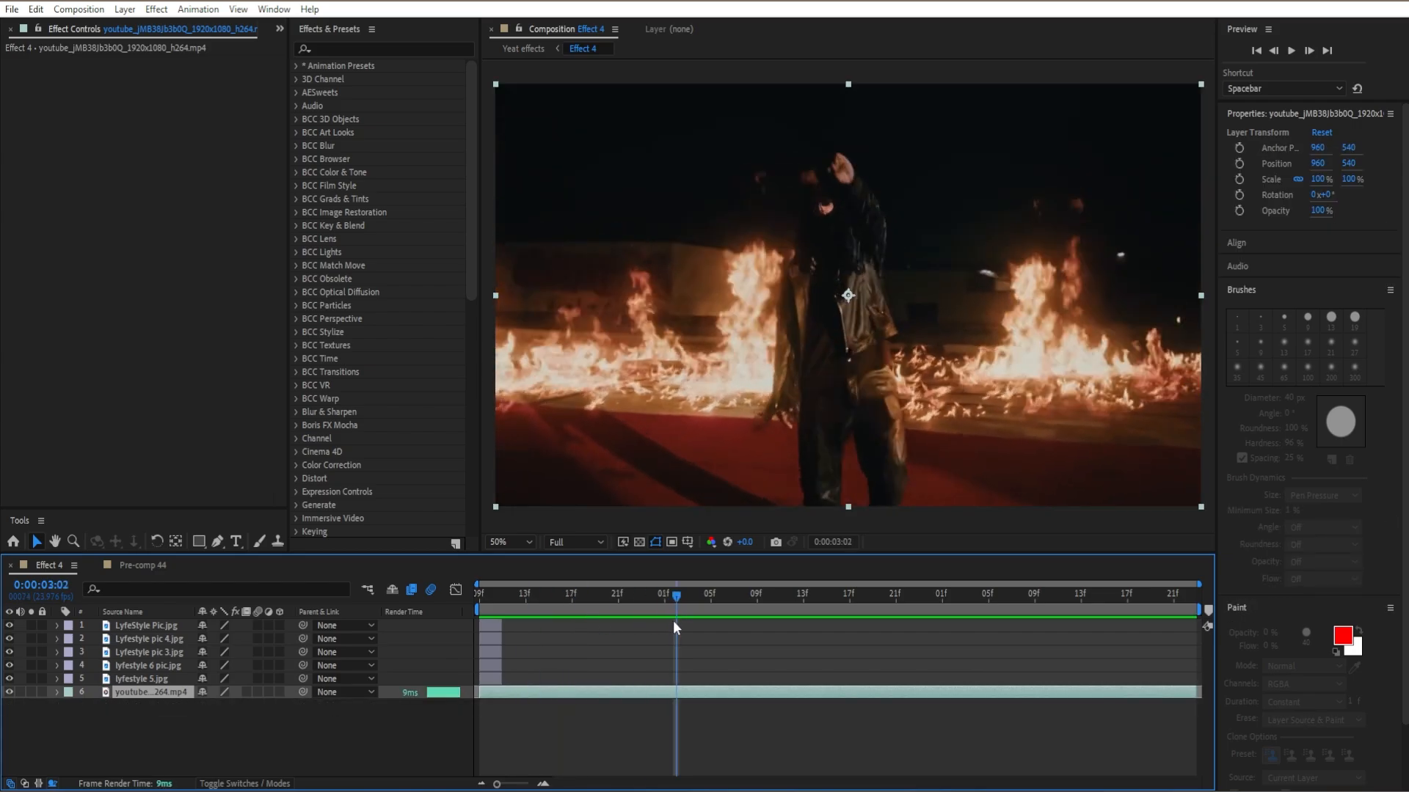
Split the video layer at 0:00:03:05 and shift its second part to start at about 0:00:04:07.
left_click_drag(672, 619, 704, 614)
key("ctrl+shift+d")
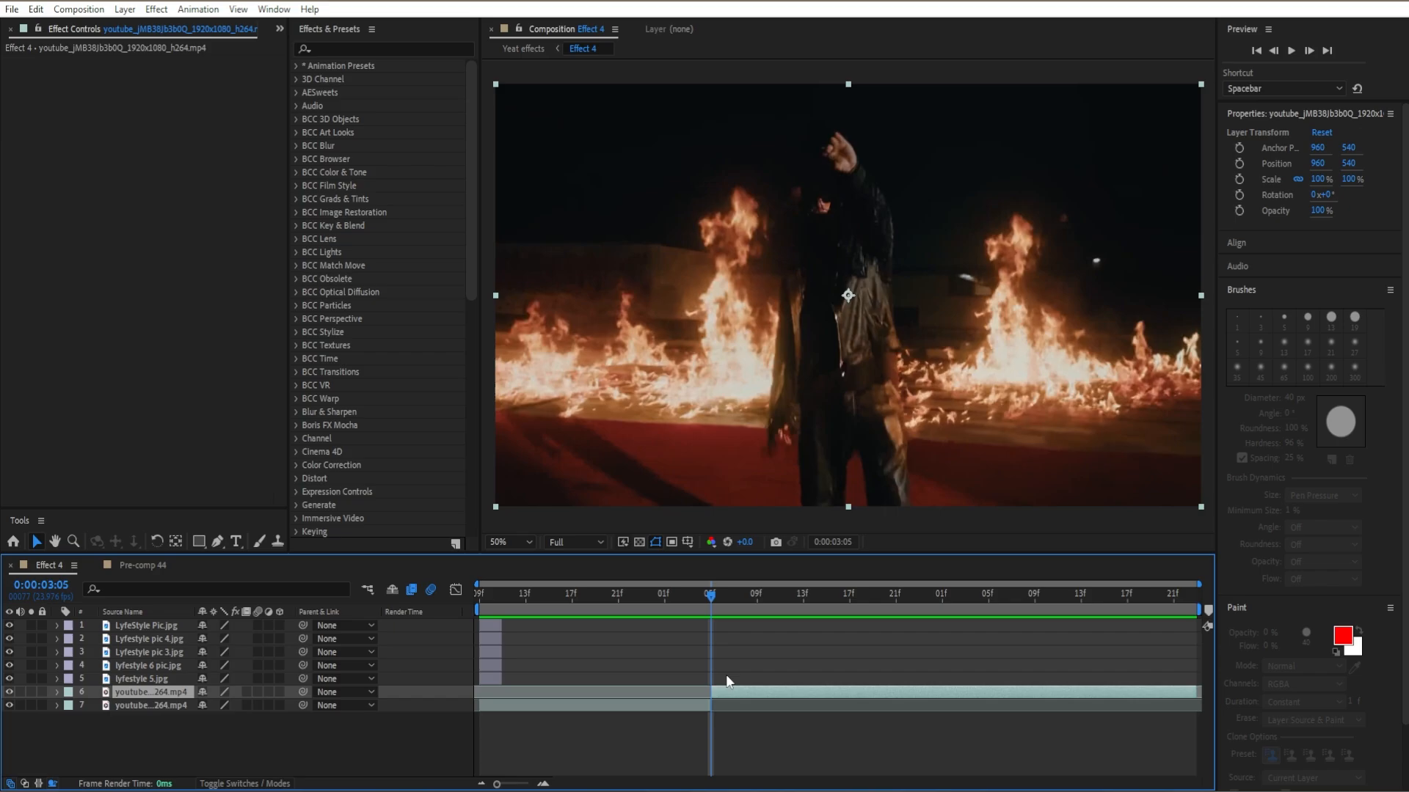
left_click_drag(732, 690, 1033, 691)
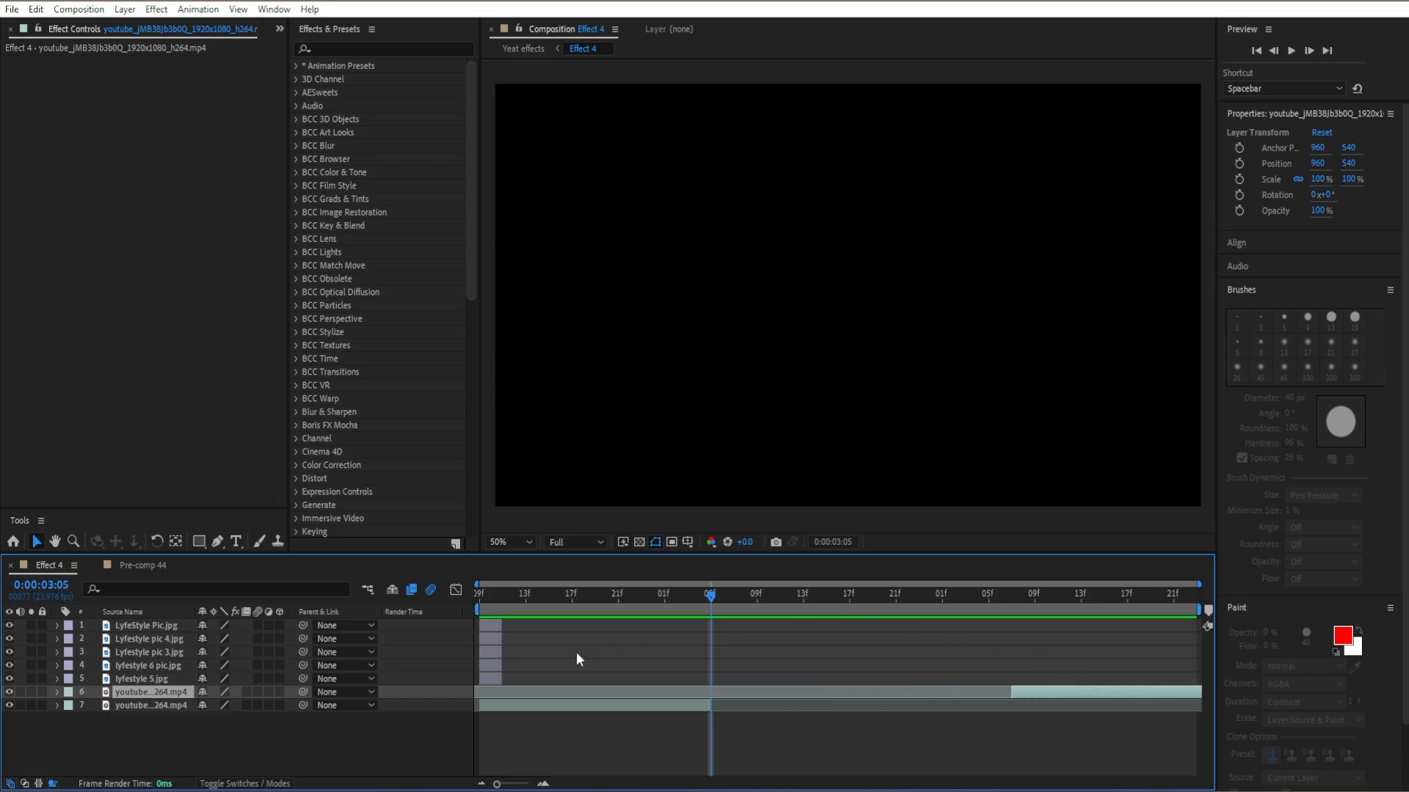
Move all five picture layers together so they start at 0:00:03:05, where the first video part ends.
left_click(458, 672)
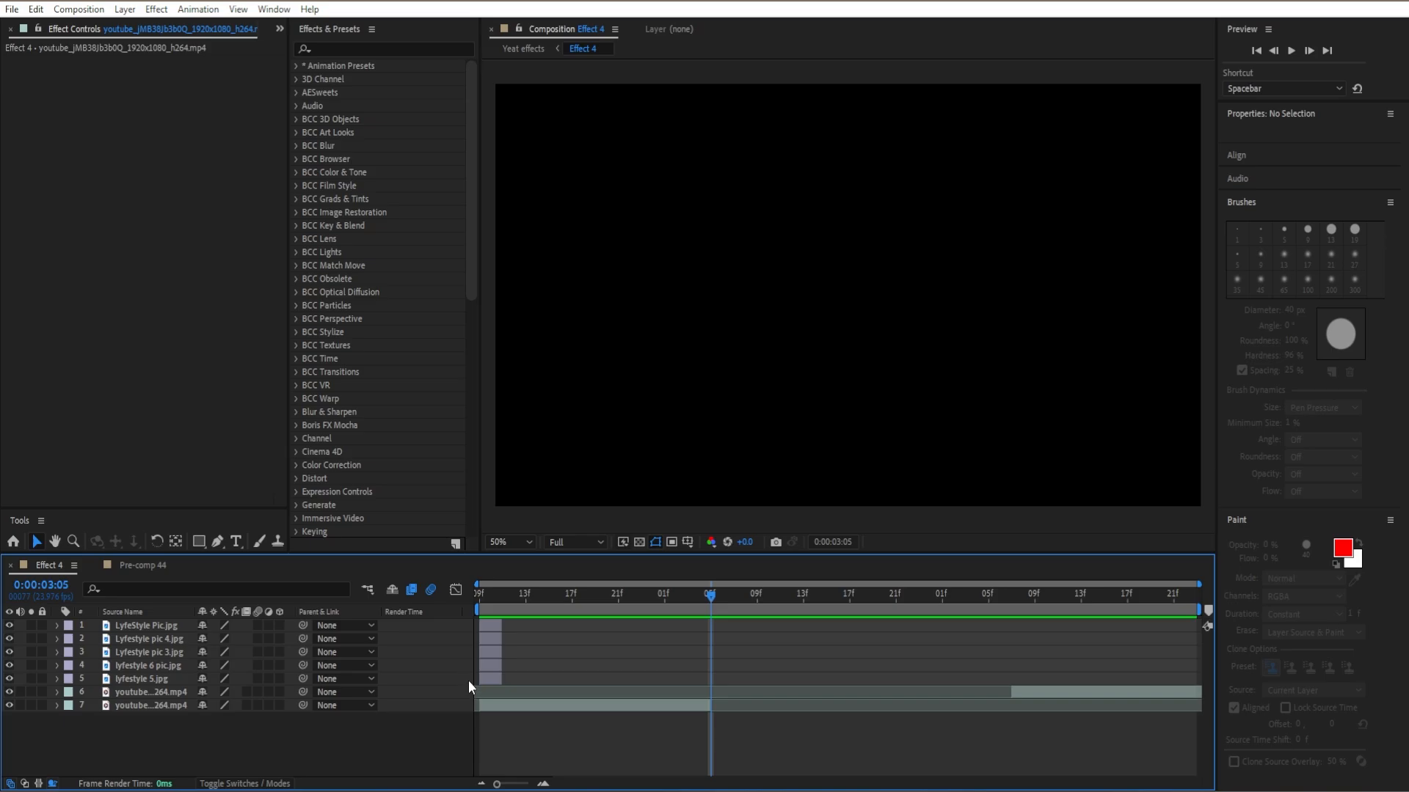
left_click_drag(468, 680, 730, 655)
left_click(749, 660)
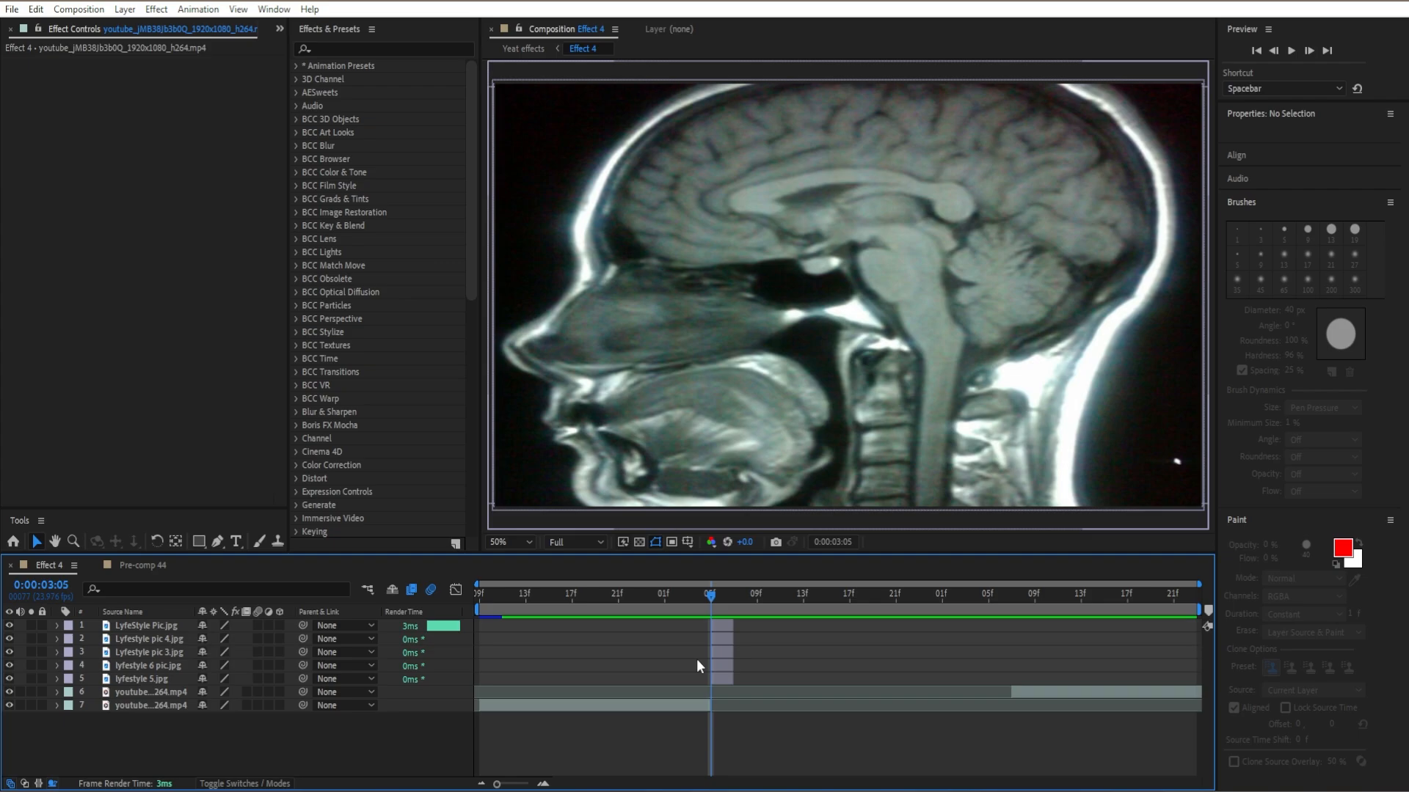
Stagger the five picture layers end to end in layer order and scrub through the sequence.
left_click(728, 640)
left_click_drag(727, 639, 754, 653)
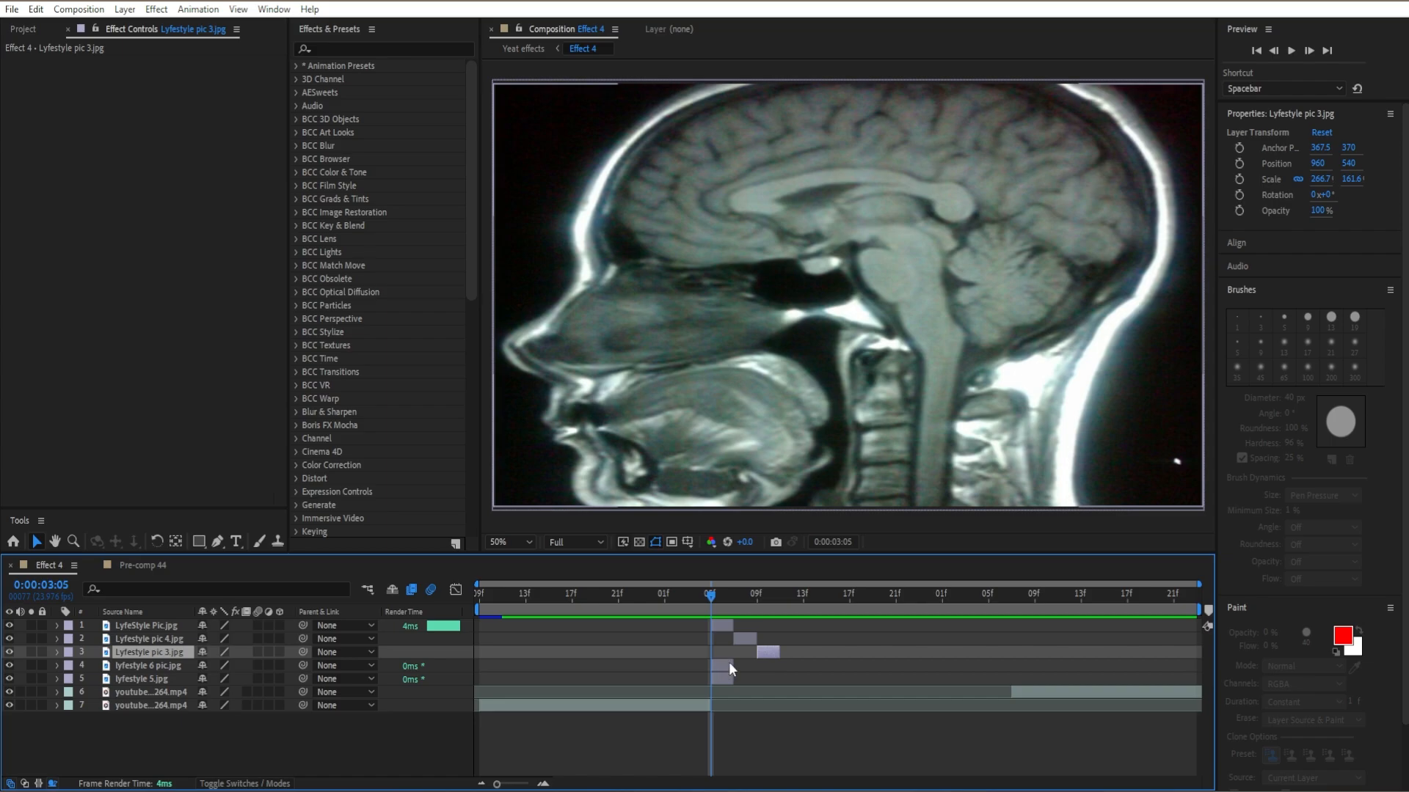
left_click_drag(716, 663, 809, 676)
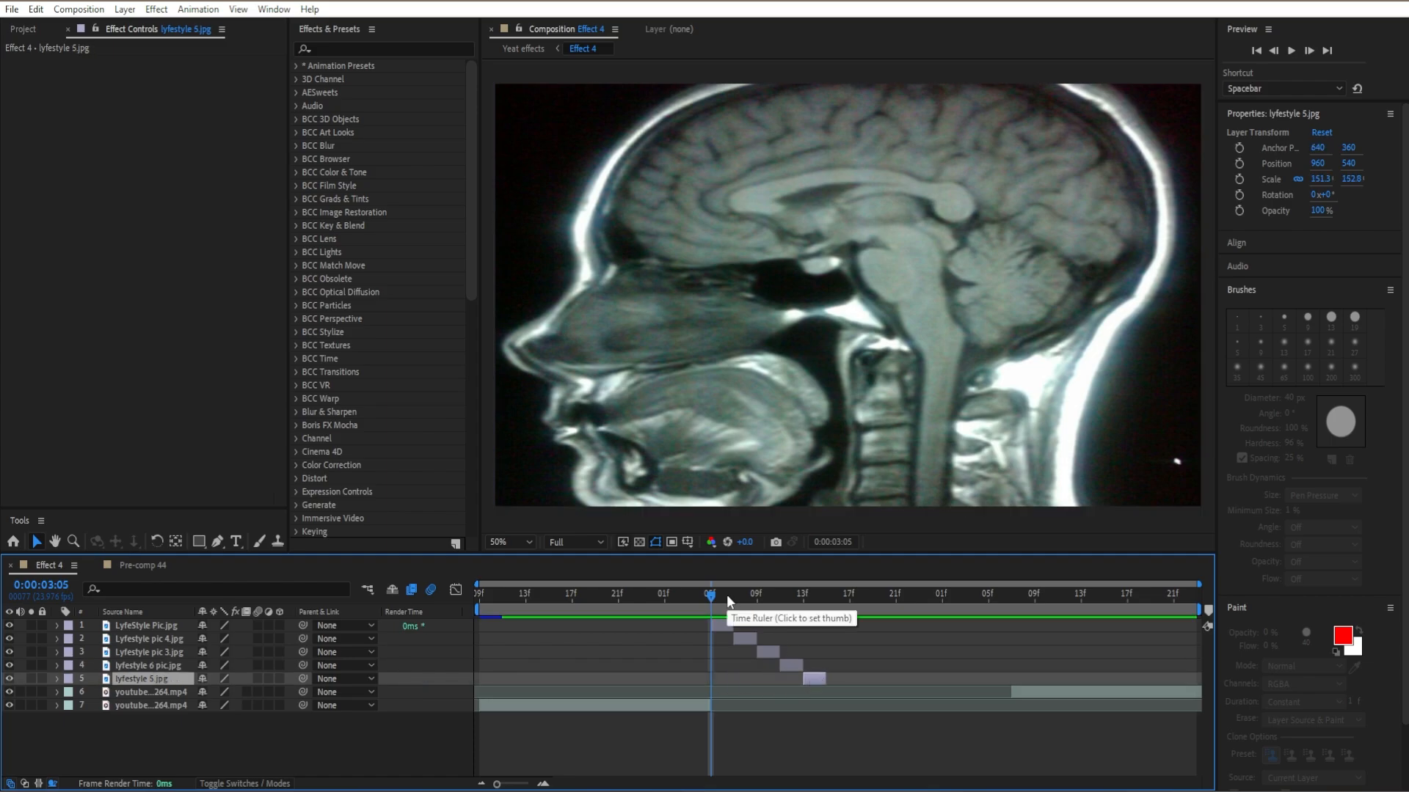
left_click_drag(726, 594, 814, 613)
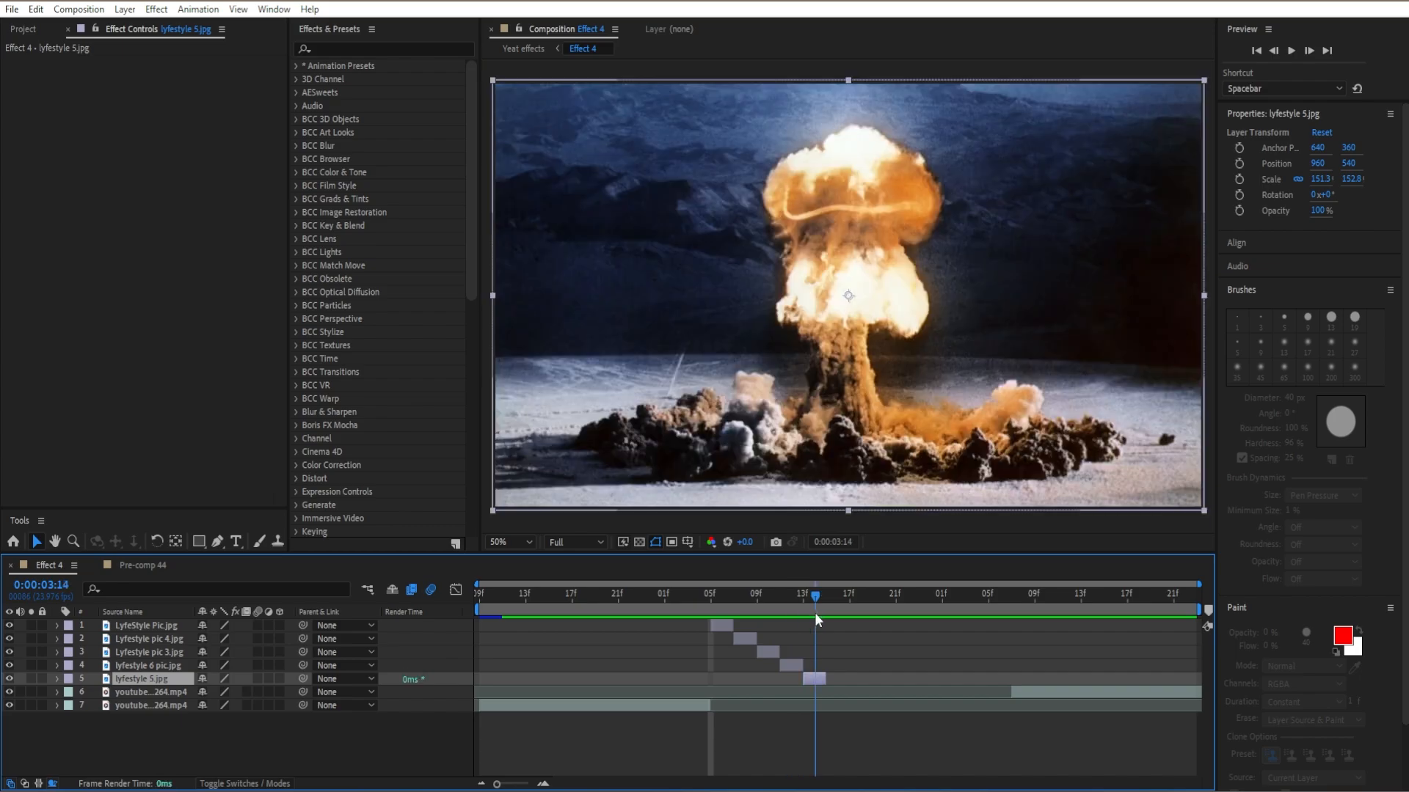
Duplicate the five picture layers, stack the copies below the originals and place them in time directly after the first sequence.
left_click(474, 664)
left_click_drag(465, 677, 474, 627)
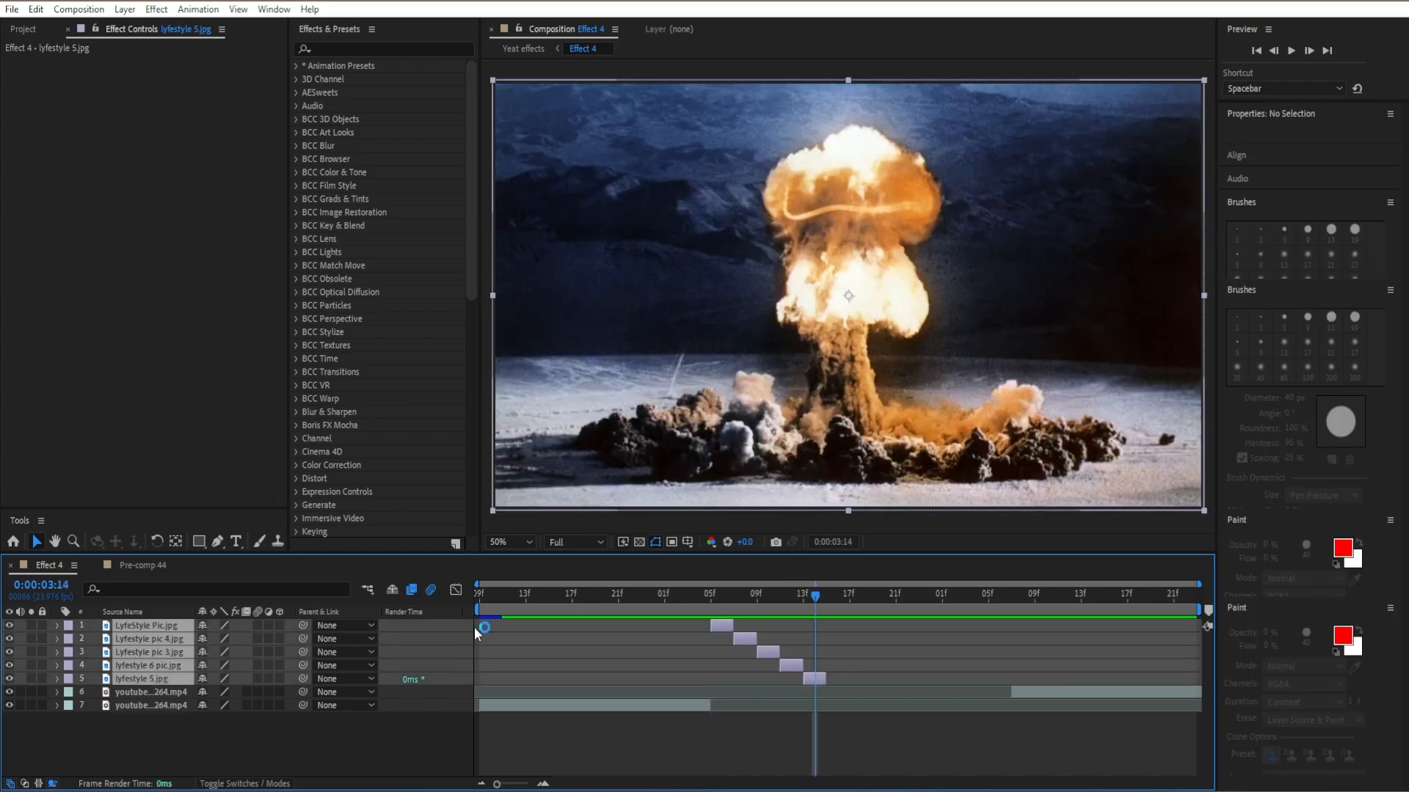
key("ctrl+d")
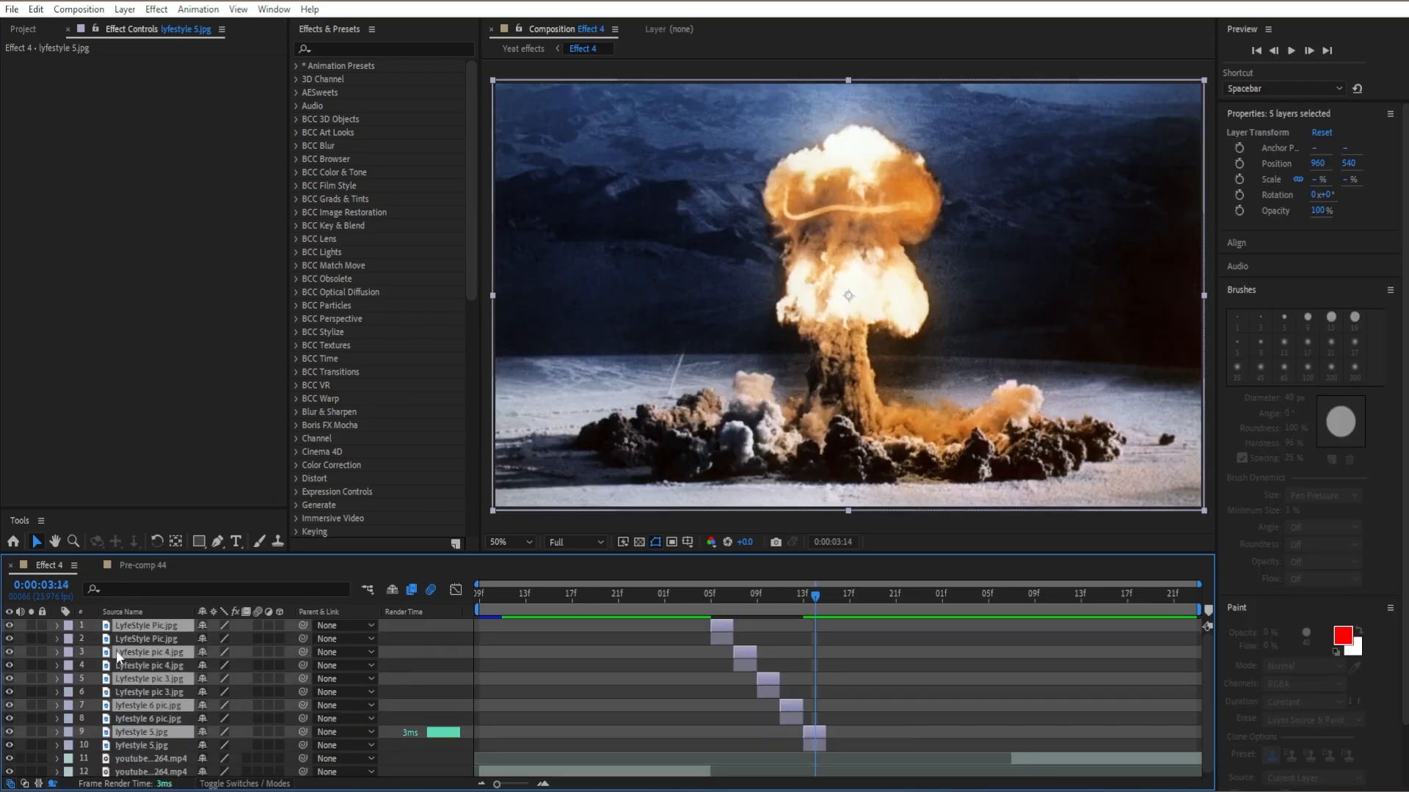
left_click_drag(151, 620, 152, 750)
left_click_drag(720, 695, 836, 697)
left_click(836, 698)
Scrub through the ten pictures and move the second video part to start right where the last picture ends.
left_click(718, 604)
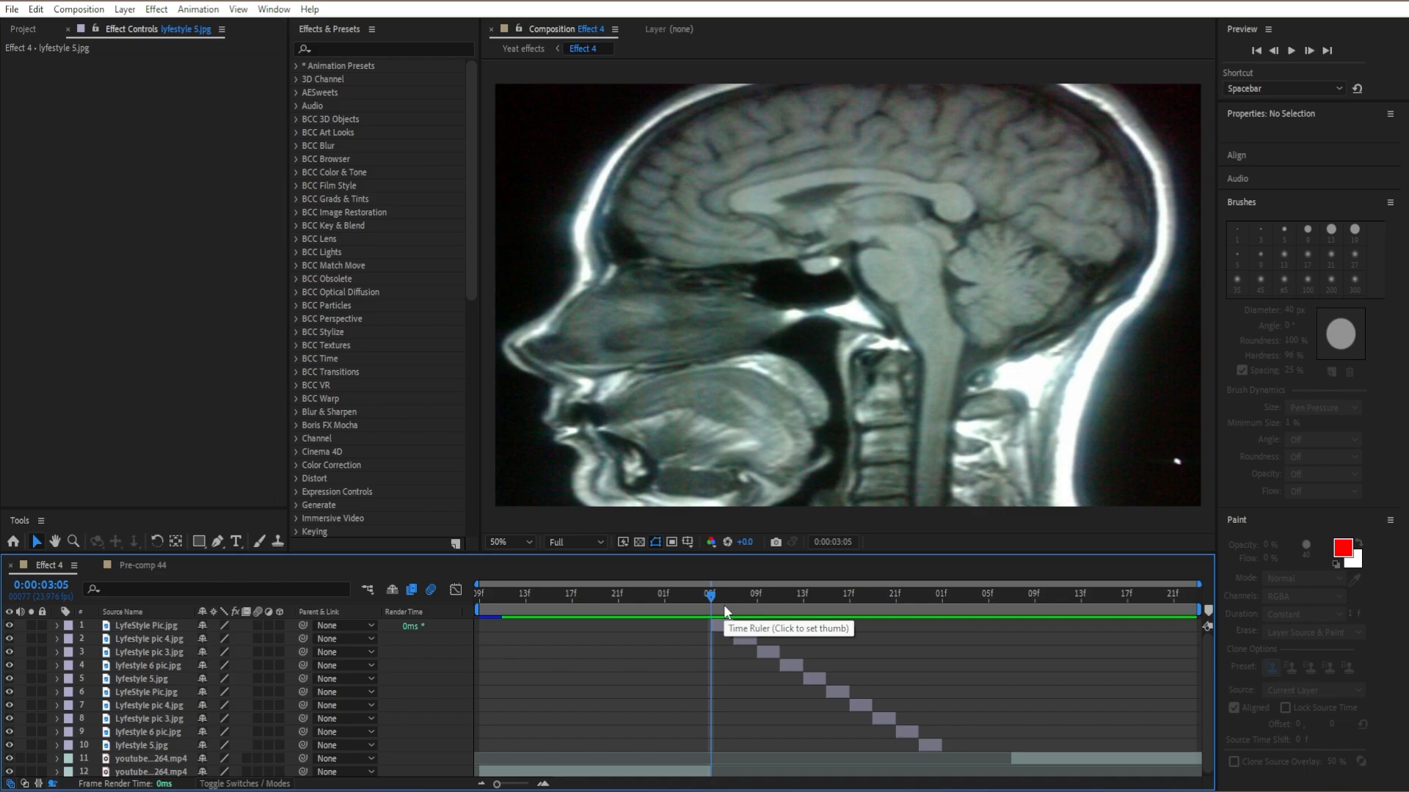
left_click_drag(724, 603, 935, 576)
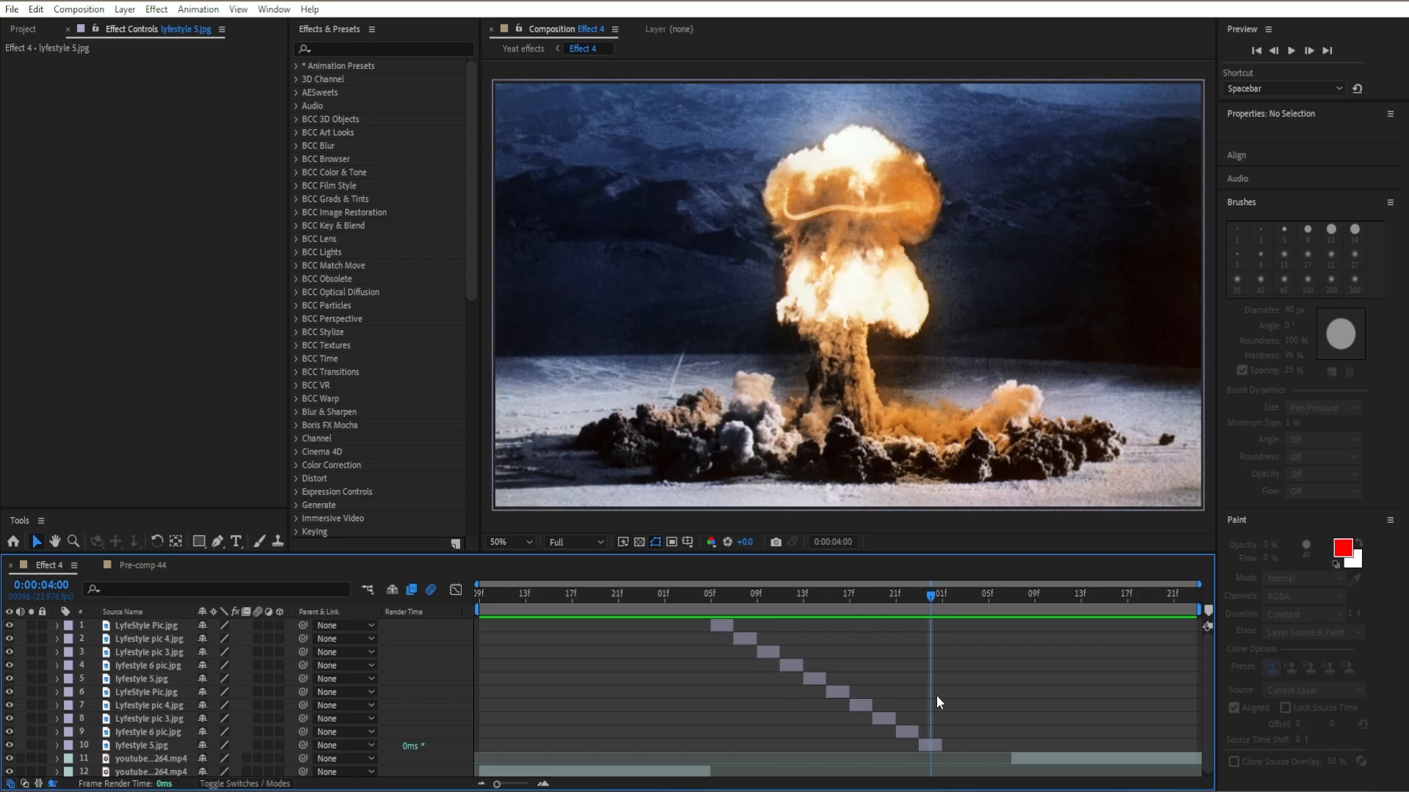
left_click_drag(1044, 751, 966, 759)
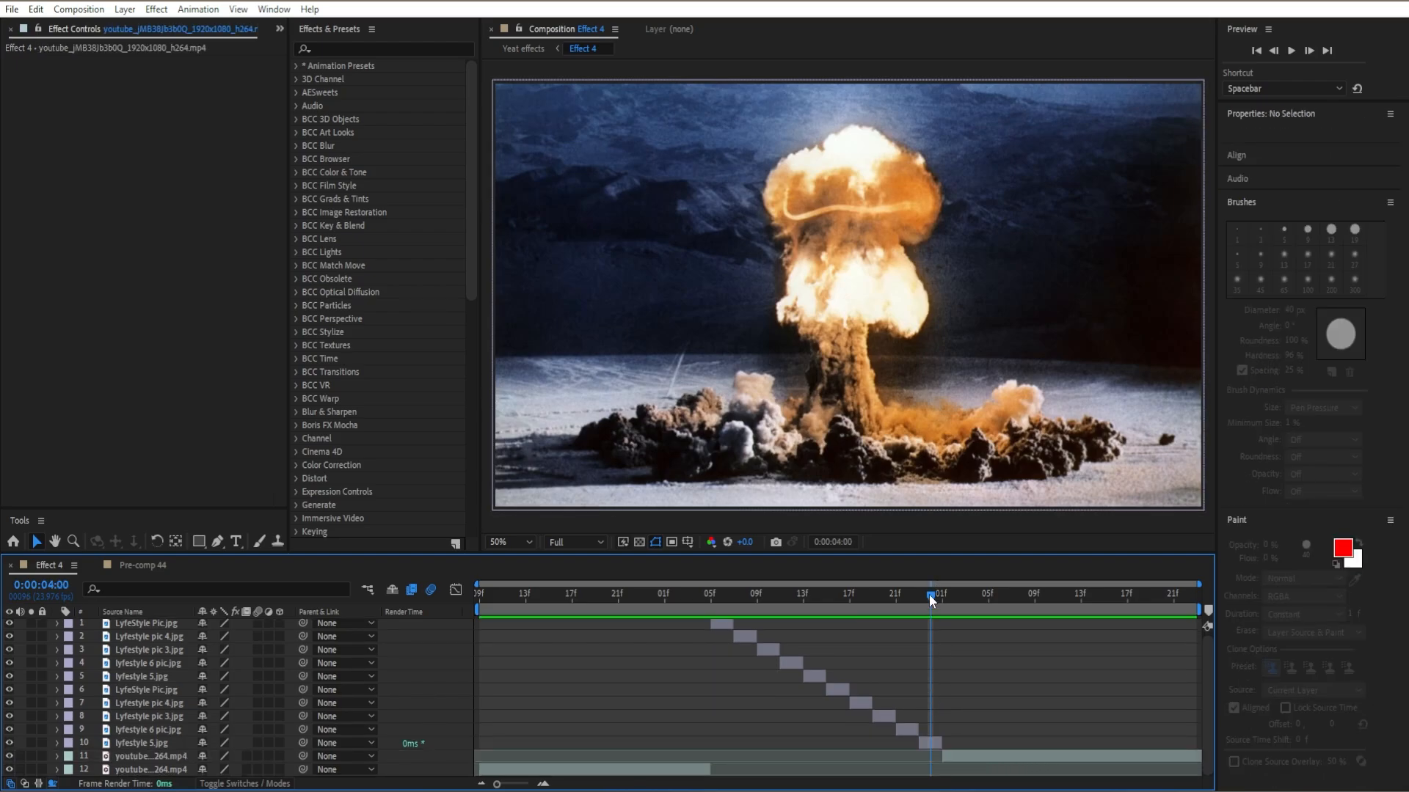
Pre-compose all ten picture layers into a new composition named Pics.
left_click_drag(929, 594, 723, 594)
left_click_drag(469, 623, 472, 739)
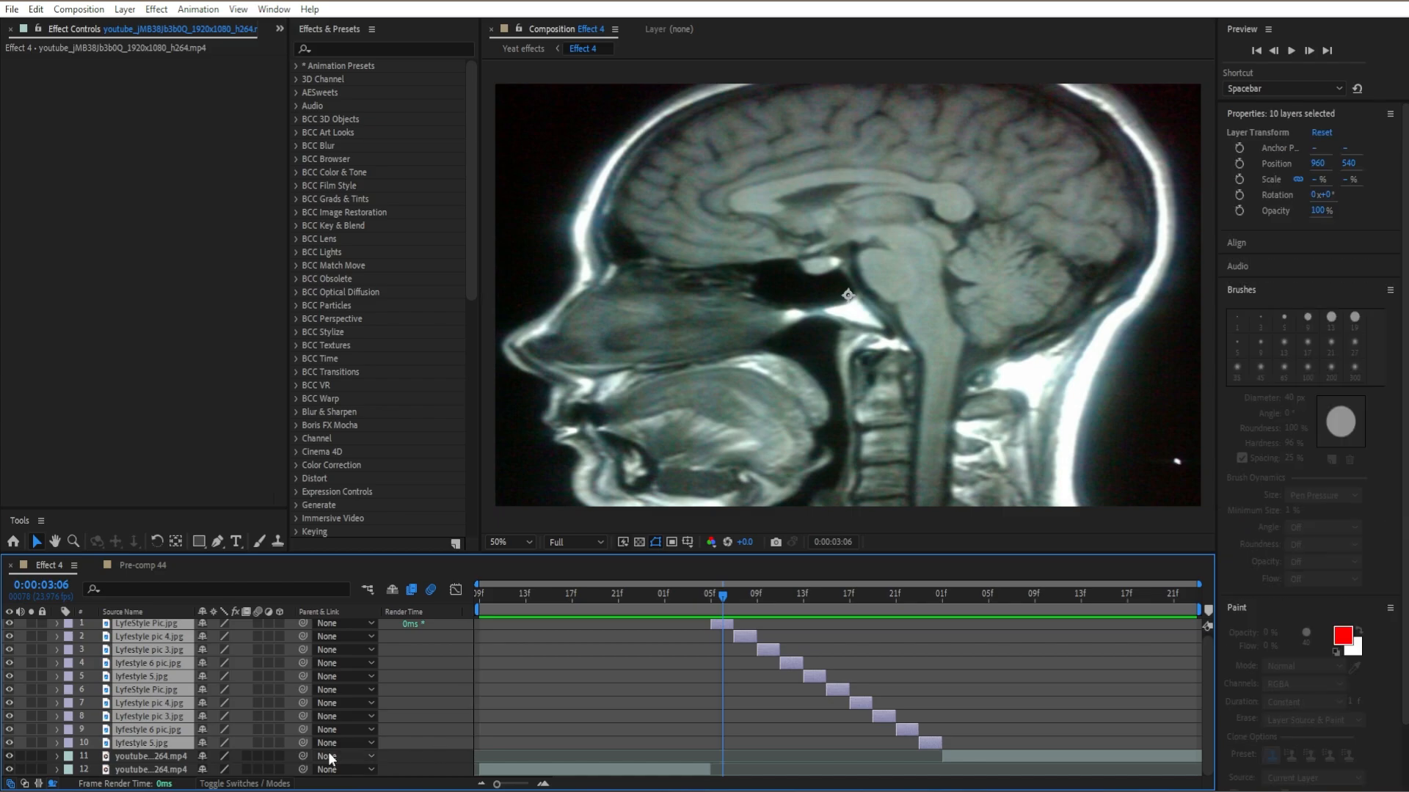
right_click(174, 743)
left_click(245, 641)
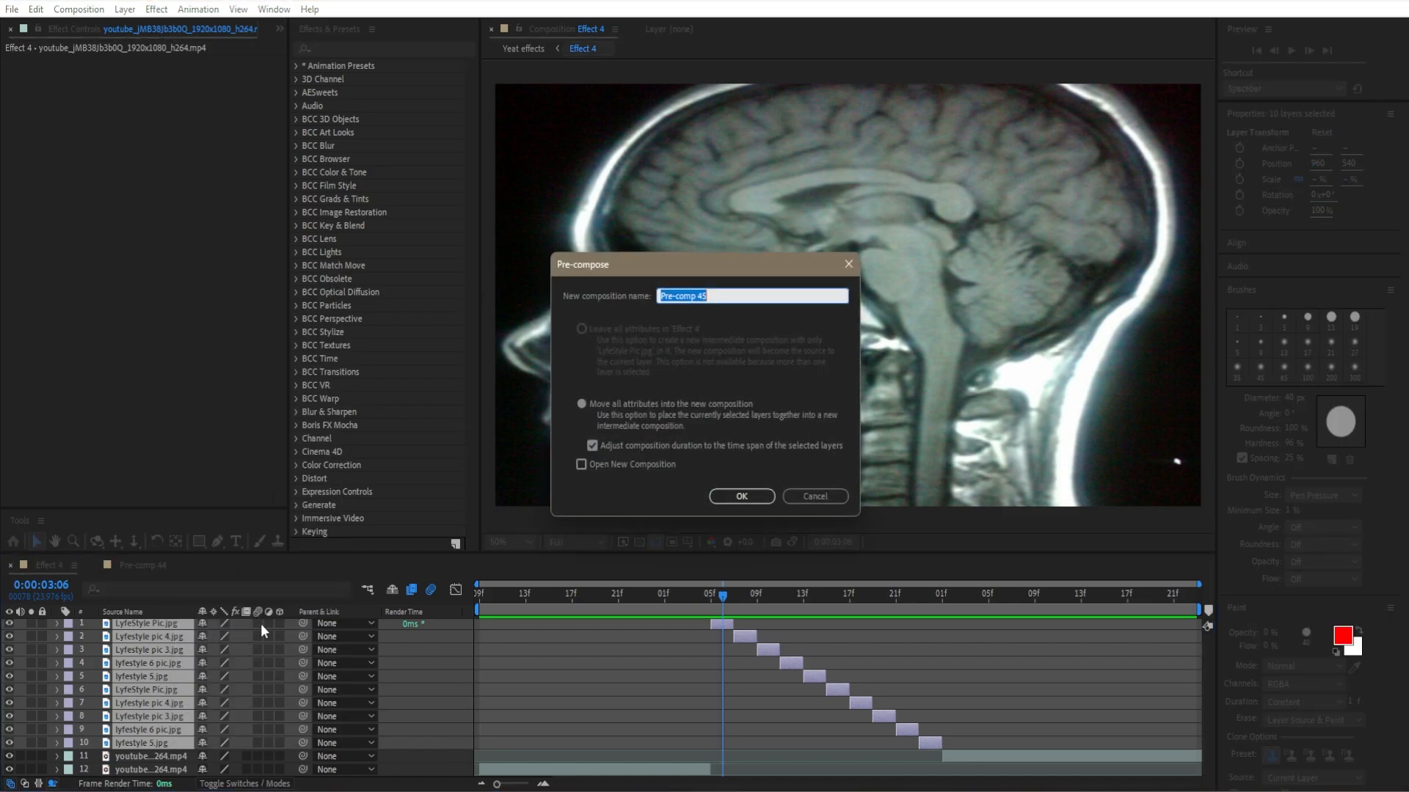
type("Pics")
key("Return")
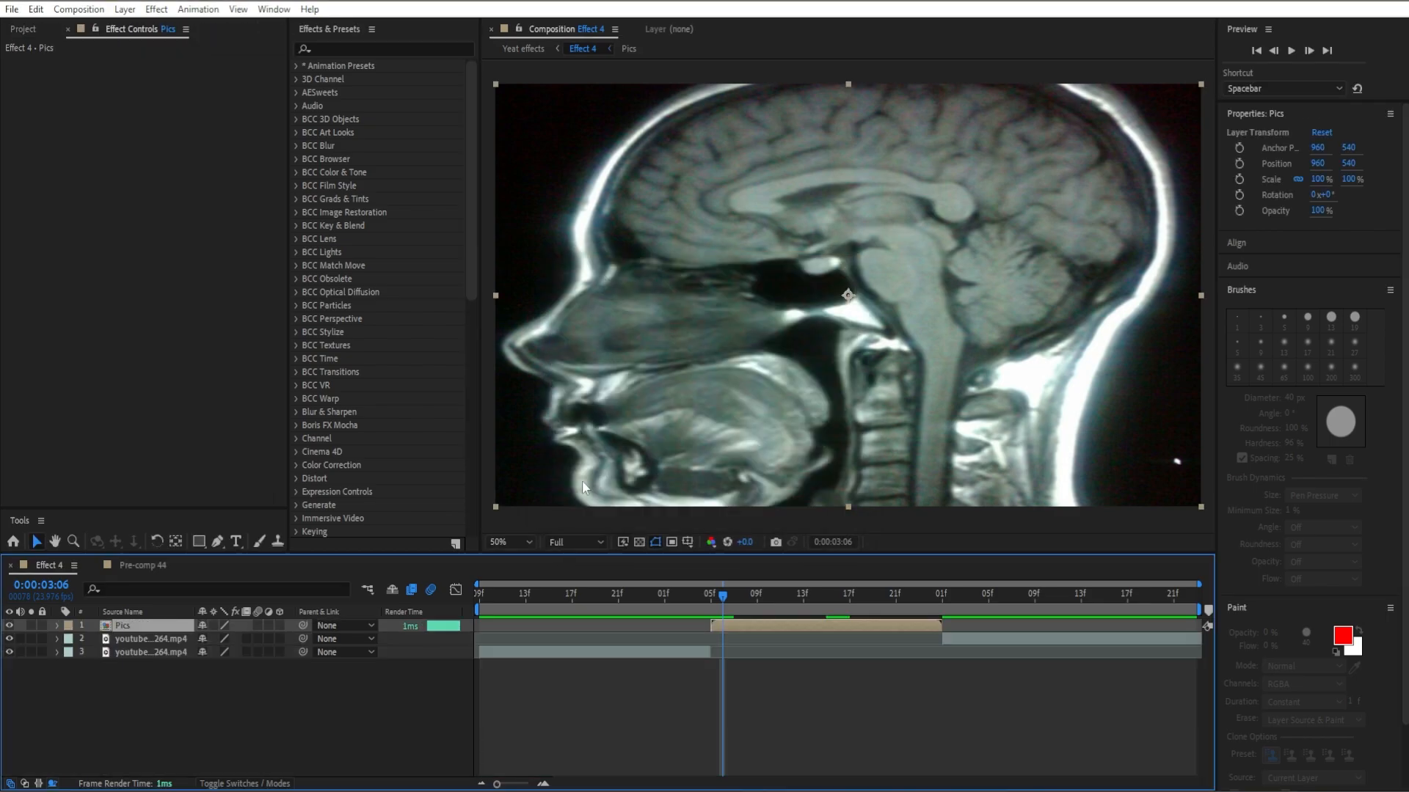
Close the Pre-comp 44 timeline, scrub across the picture sequence and open the Pics composition.
left_click(99, 565)
left_click_drag(743, 593, 849, 593)
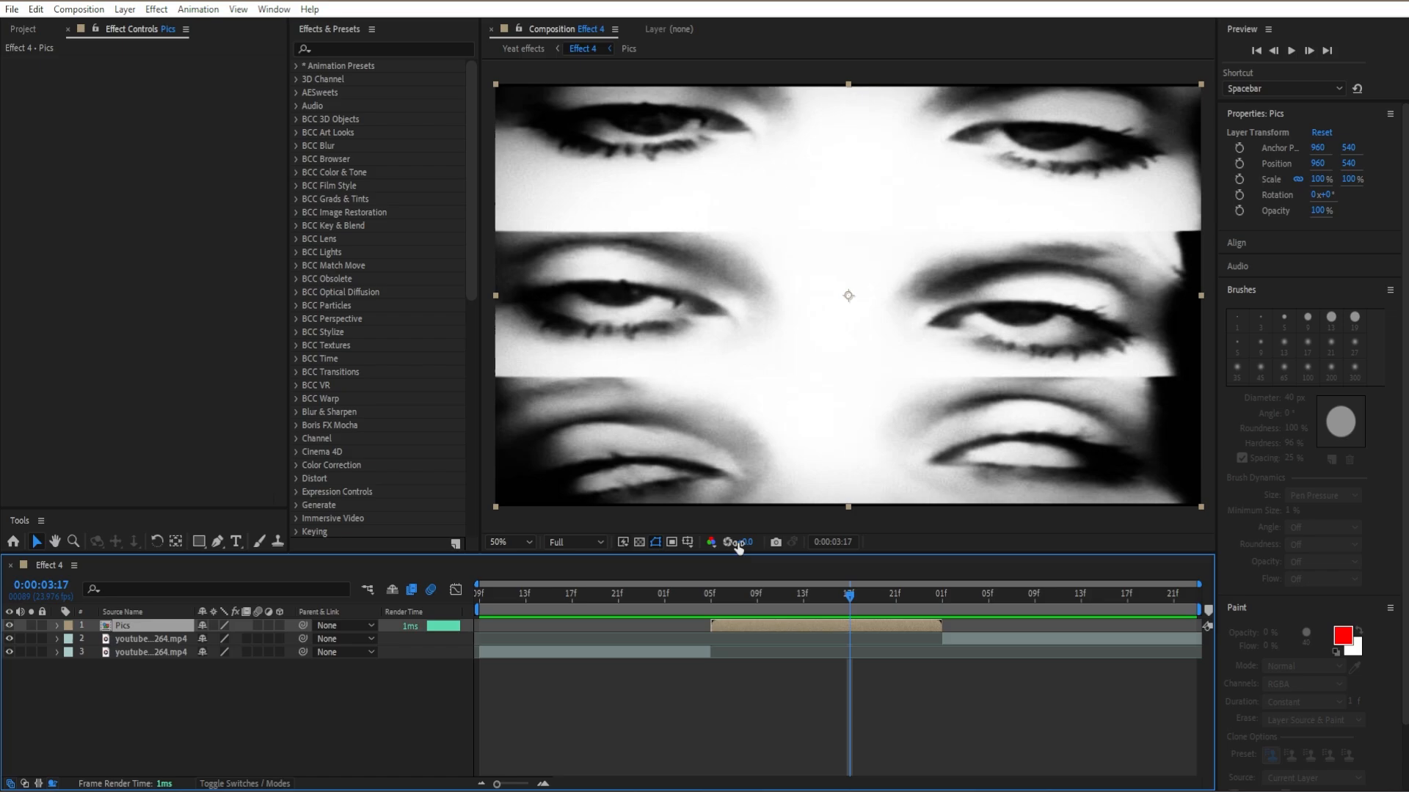
double_click(826, 627)
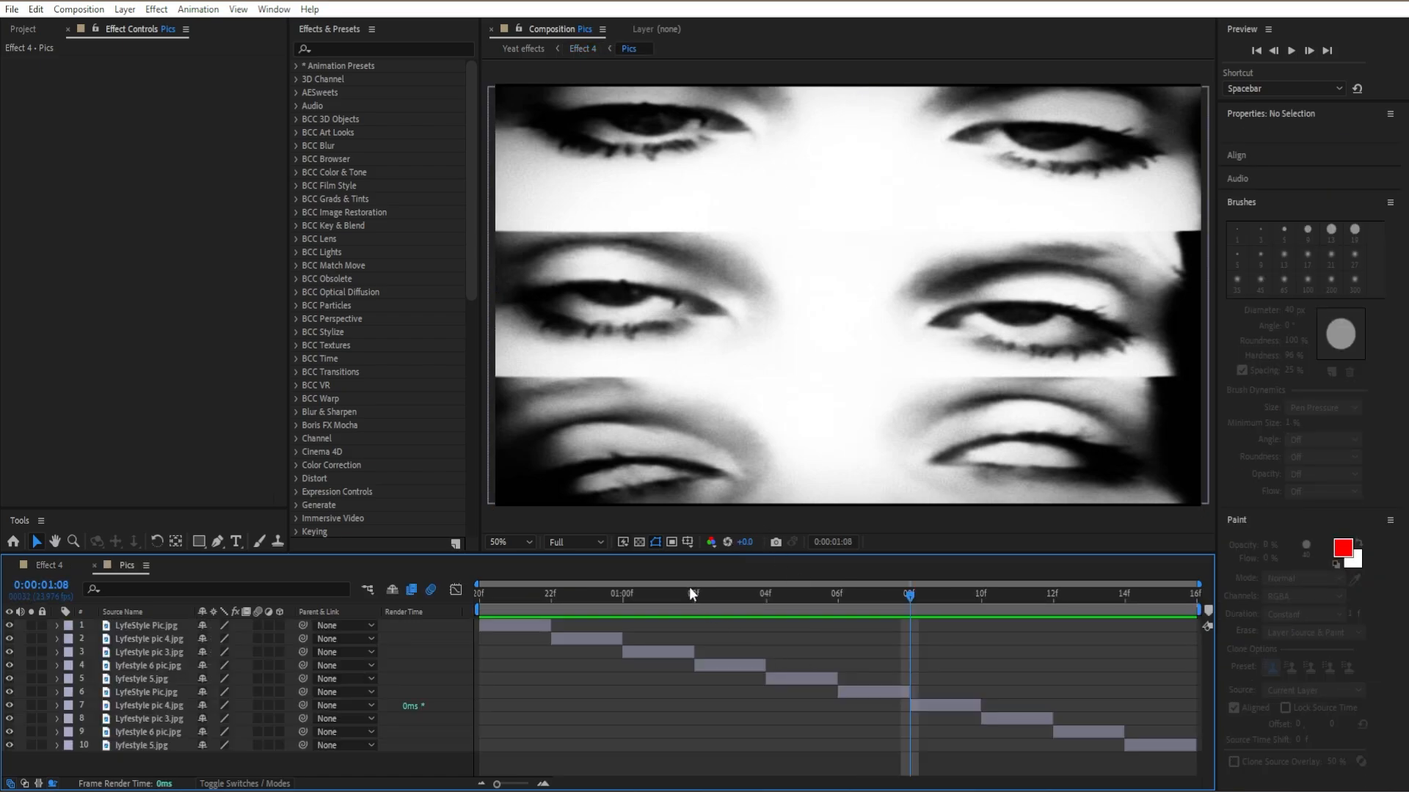
Add a new adjustment layer above the pictures, with the playhead at the start of the Pics composition.
left_click_drag(689, 591, 447, 605)
right_click(461, 631)
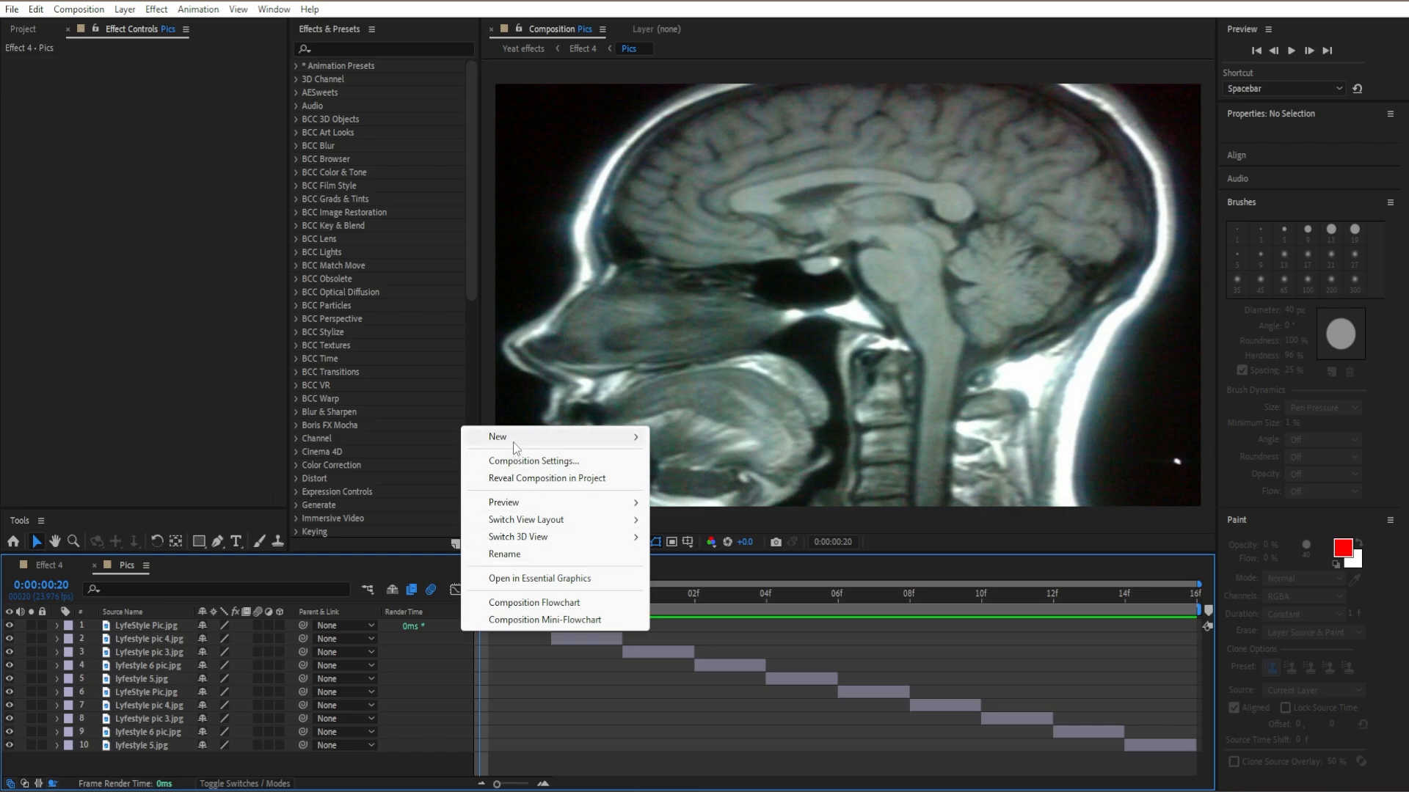
mouse_move(513, 437)
left_click(799, 565)
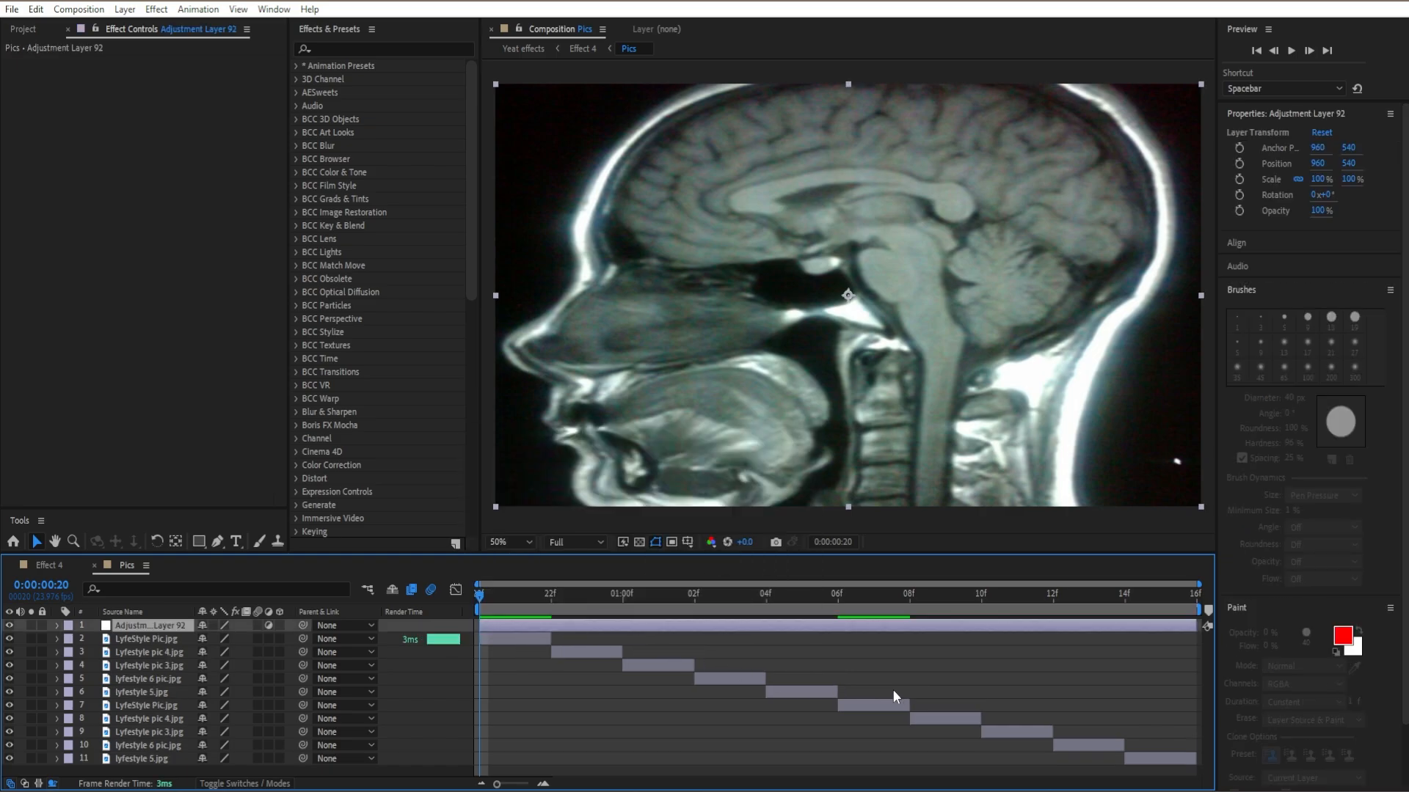
Advance one frame to 0:00:00:21 and apply the Noise effect from Noise & Grain to the adjustment layer.
left_click(701, 763)
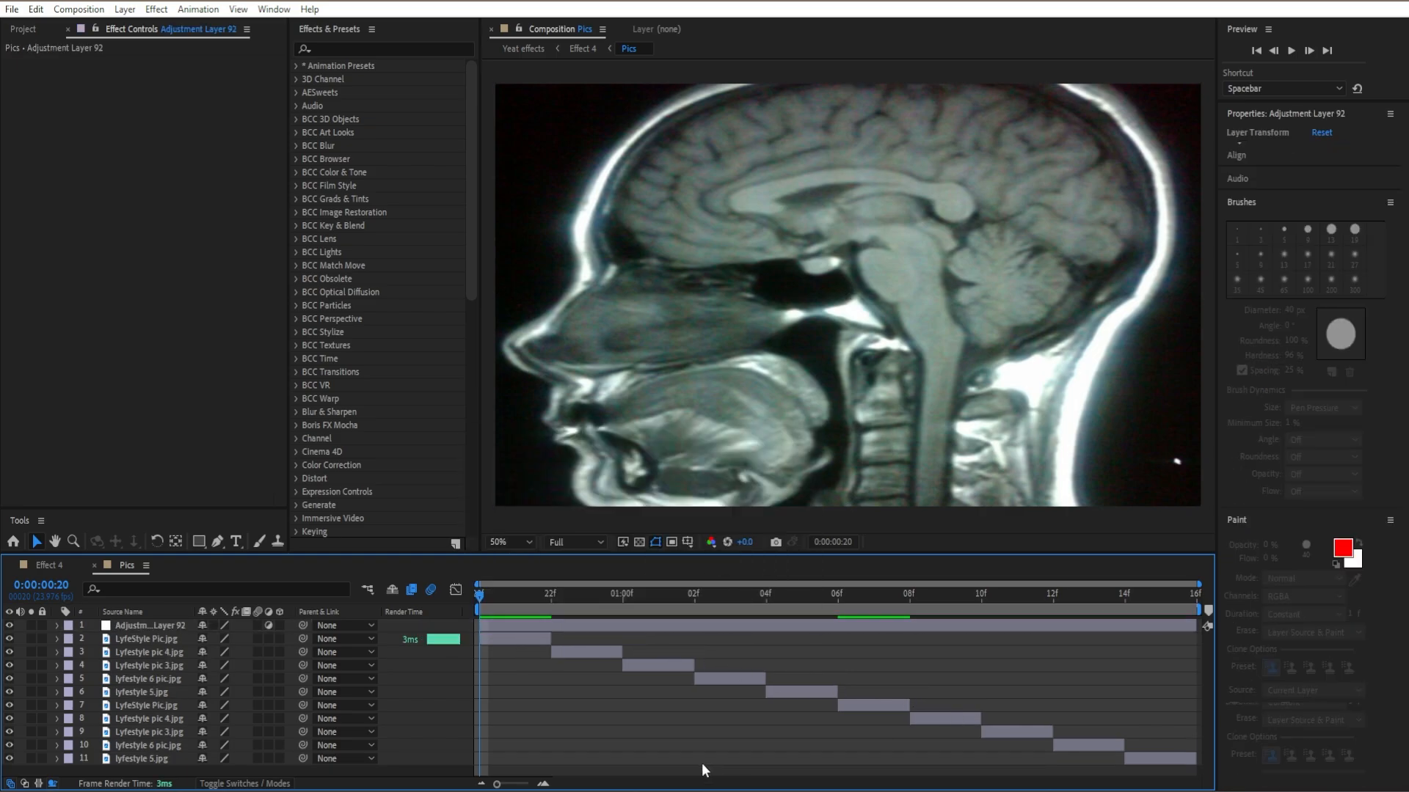
key("Page_Down")
left_click(552, 623)
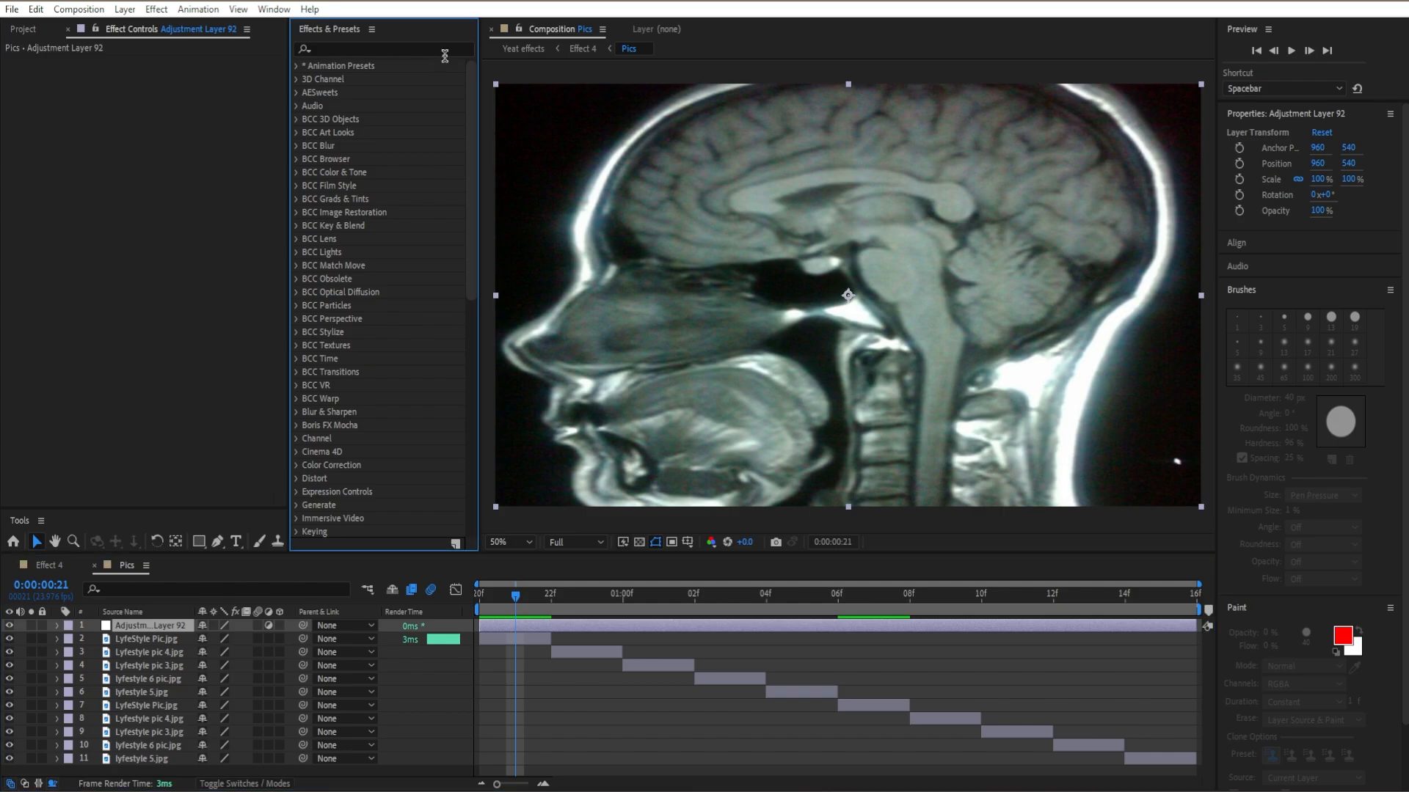
left_click(444, 50)
type("noise")
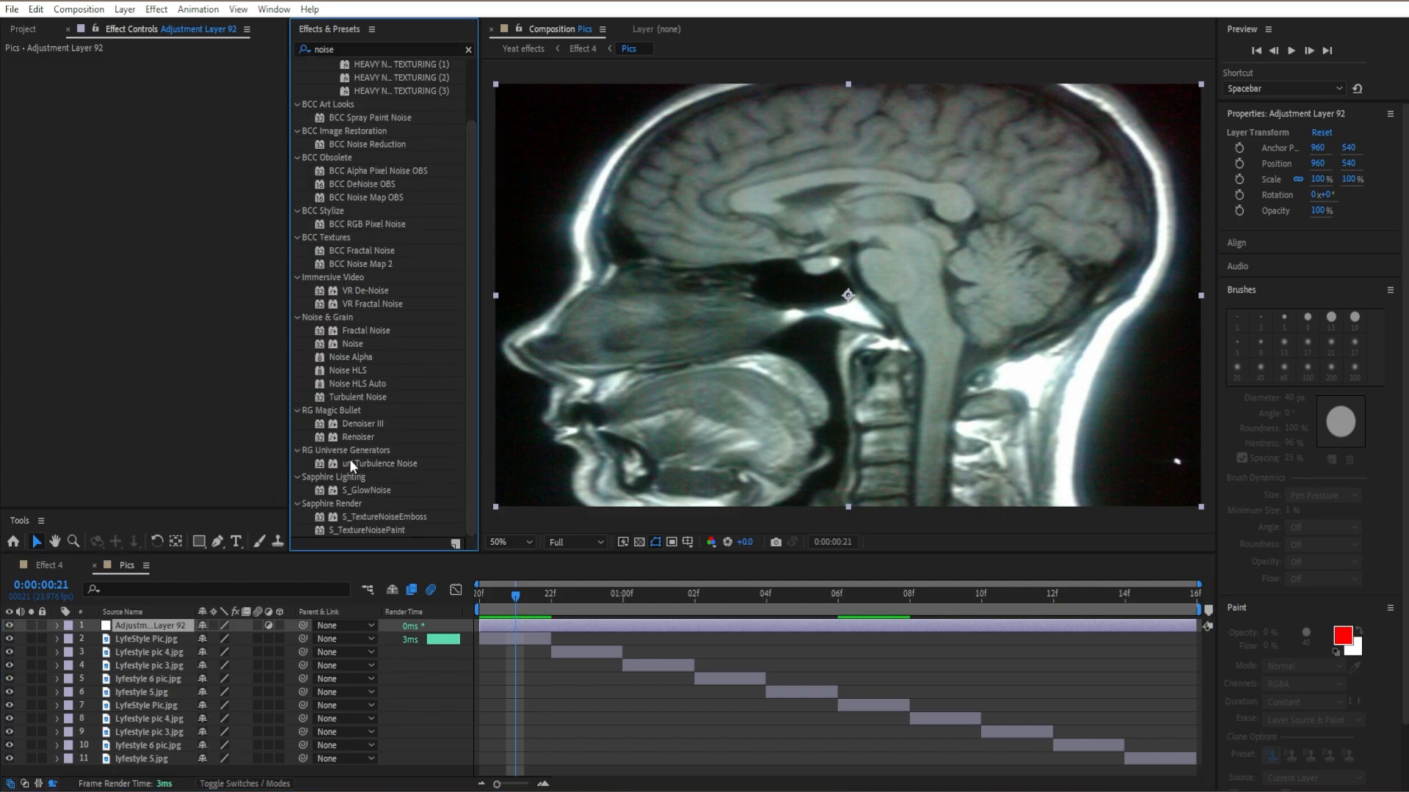
left_click_drag(352, 342, 173, 327)
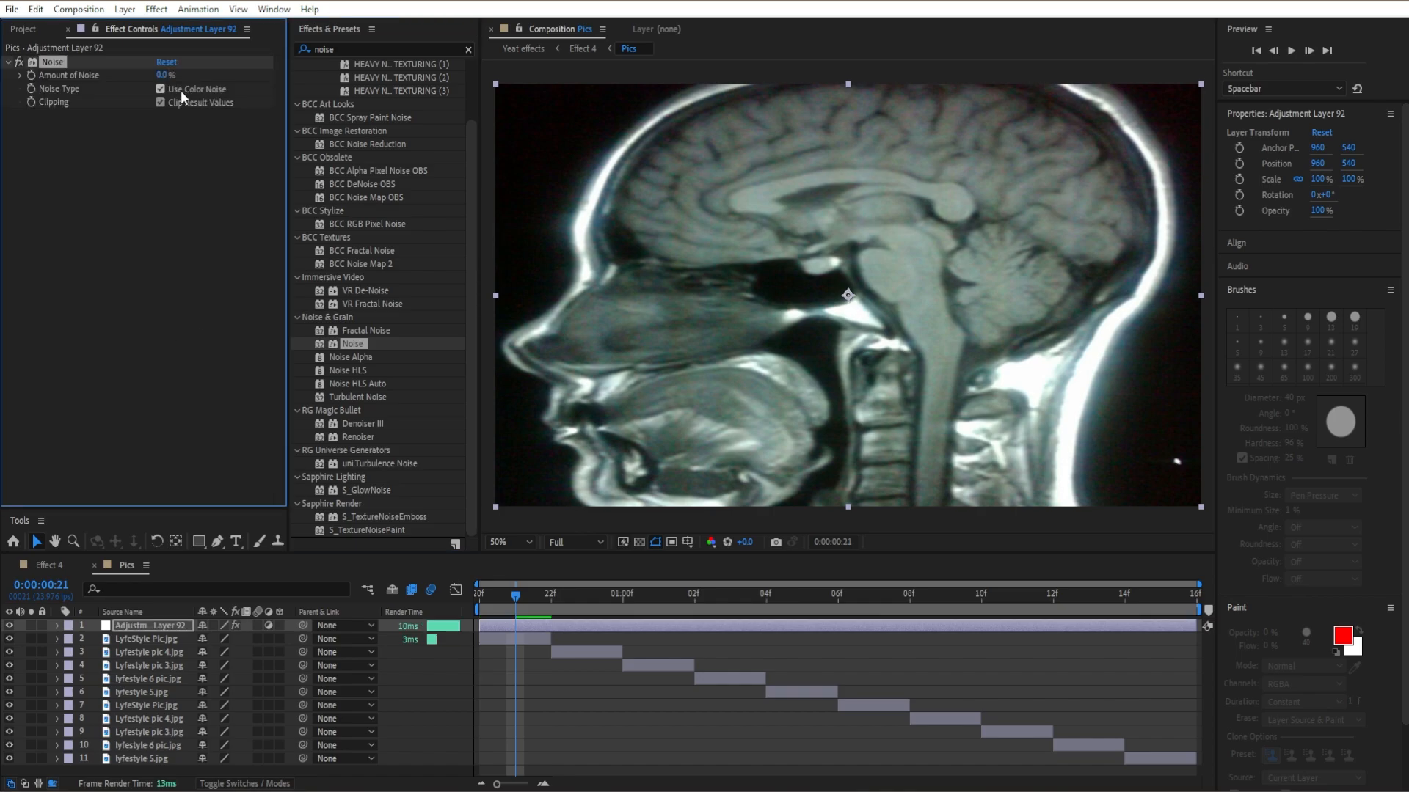
Set the Noise effect's amount to 55%, turn off color noise and collapse the effect's settings.
left_click(162, 75)
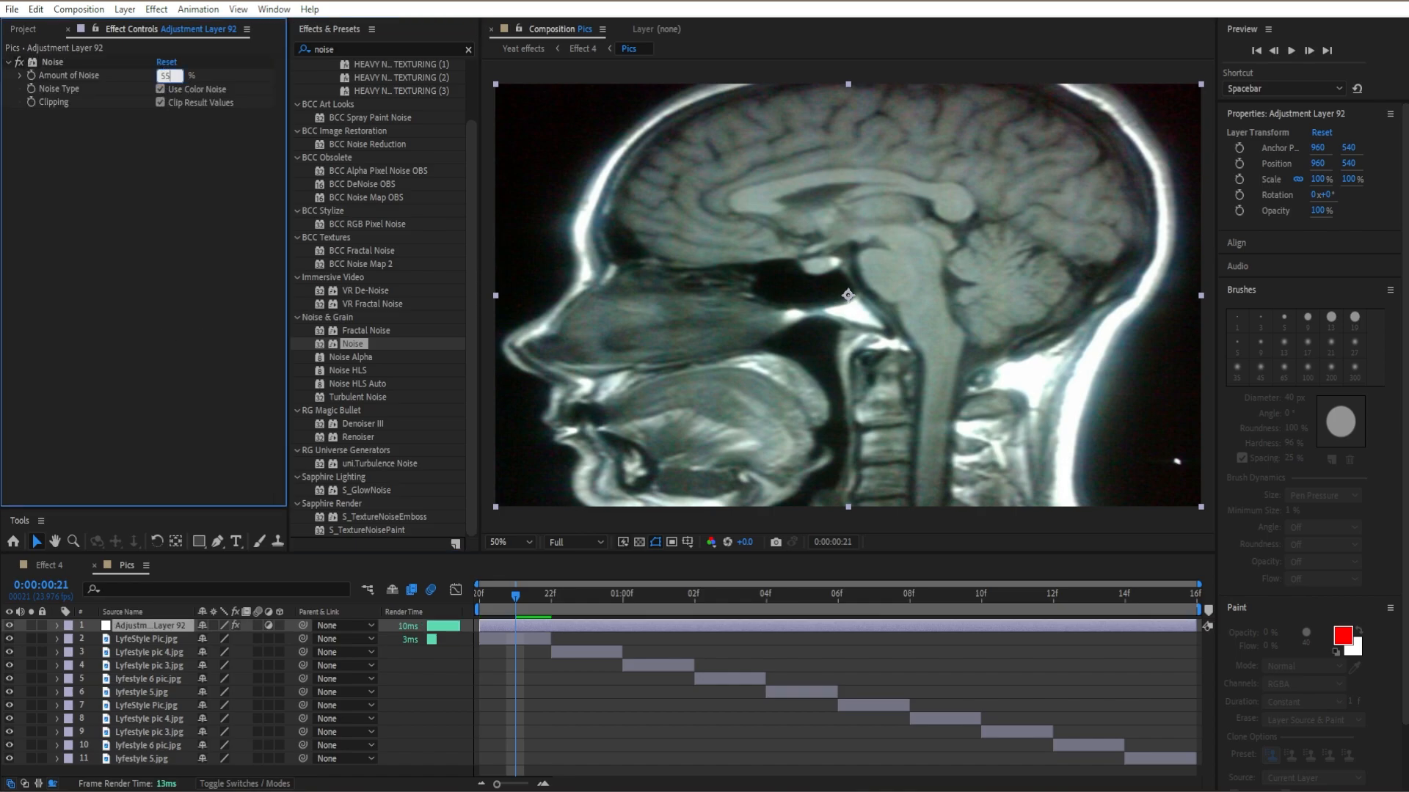
type("55")
key("Return")
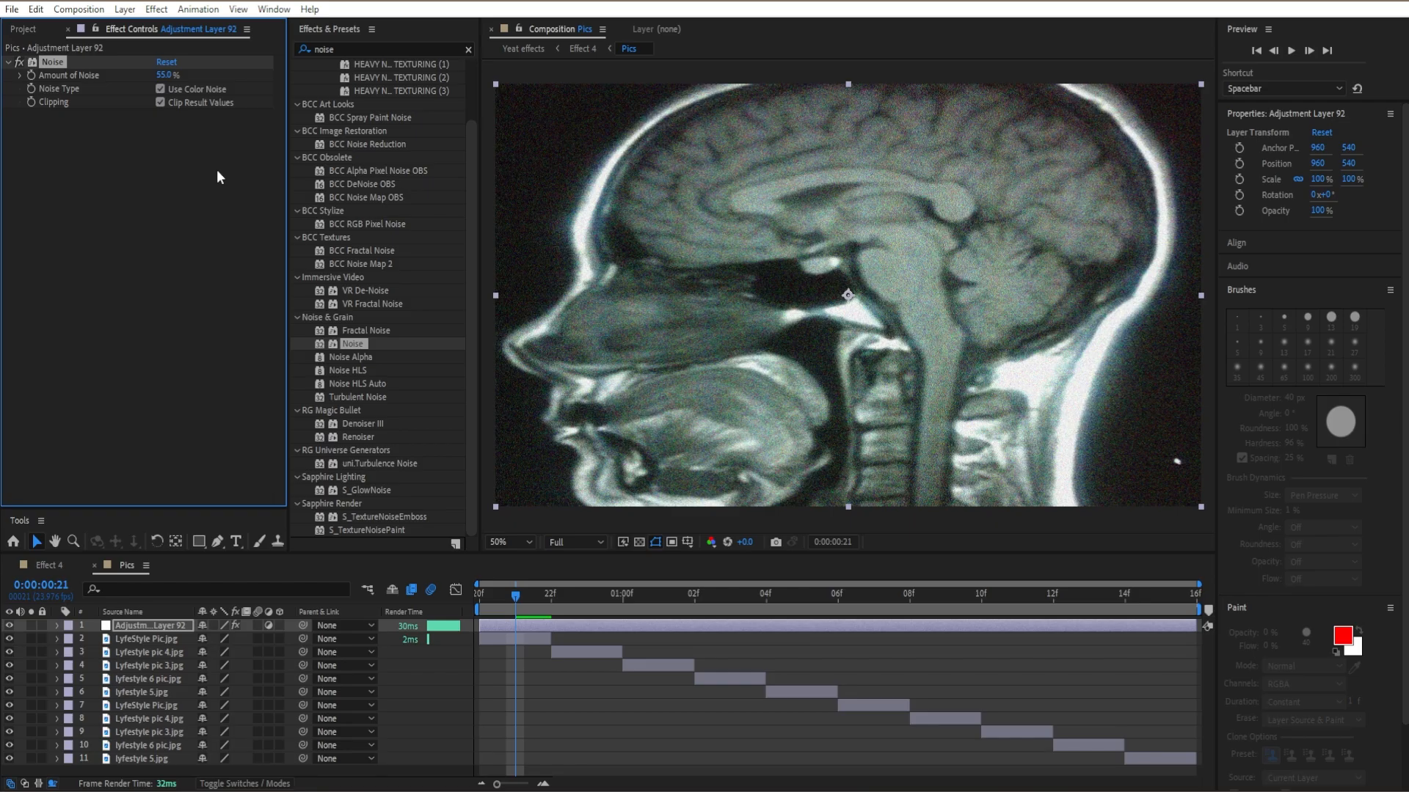
left_click(160, 89)
left_click(8, 62)
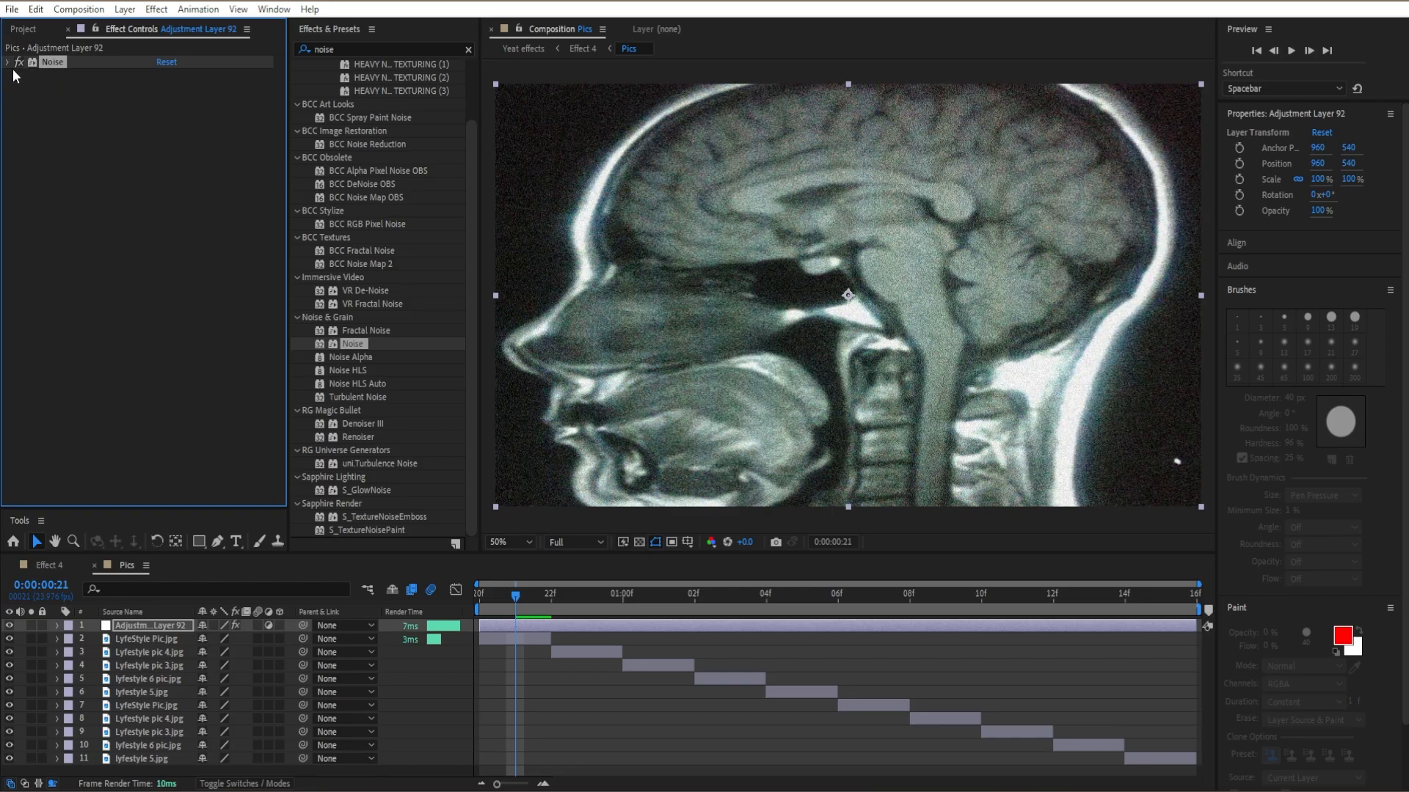
Find the Colorama effect and apply it to the adjustment layer.
left_click(469, 49)
type("colorama")
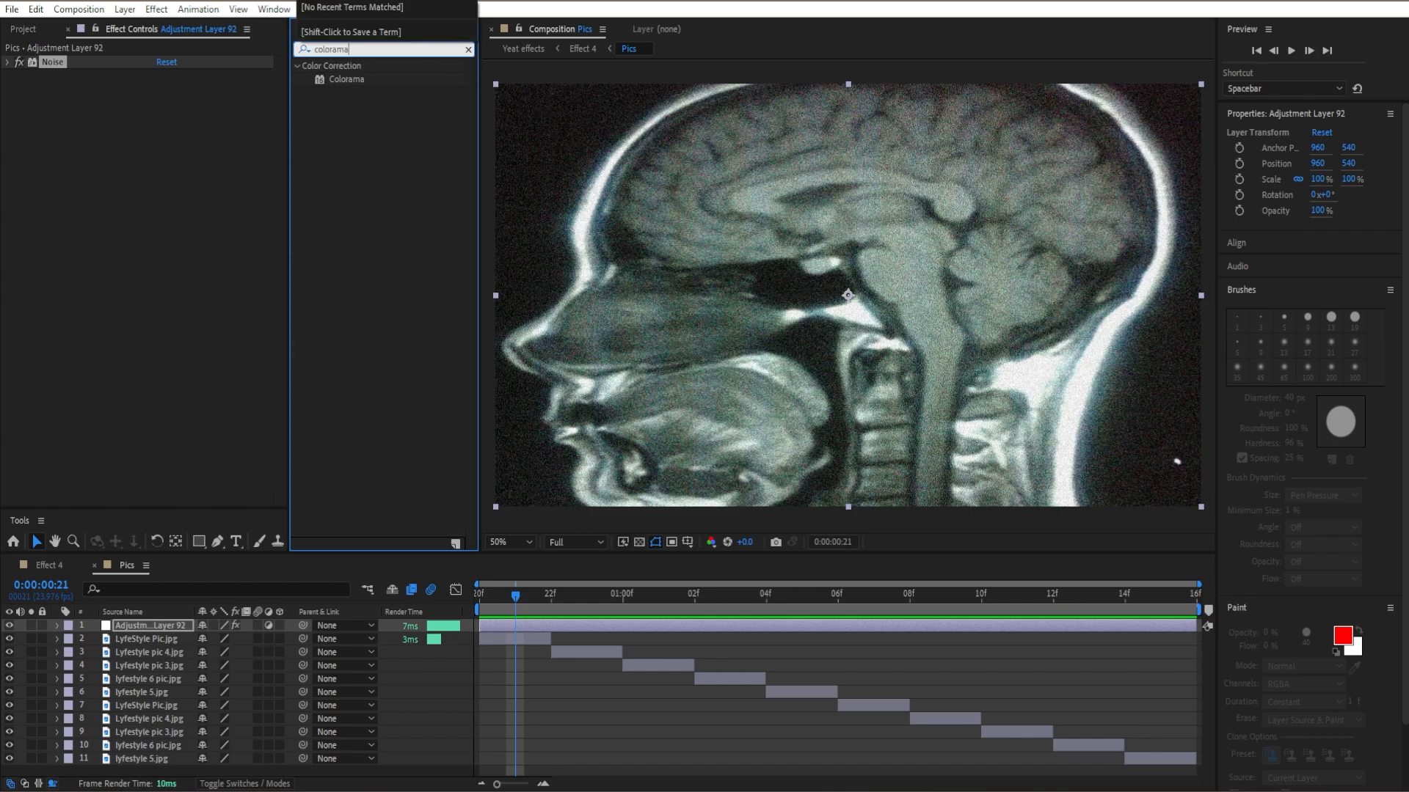
double_click(347, 79)
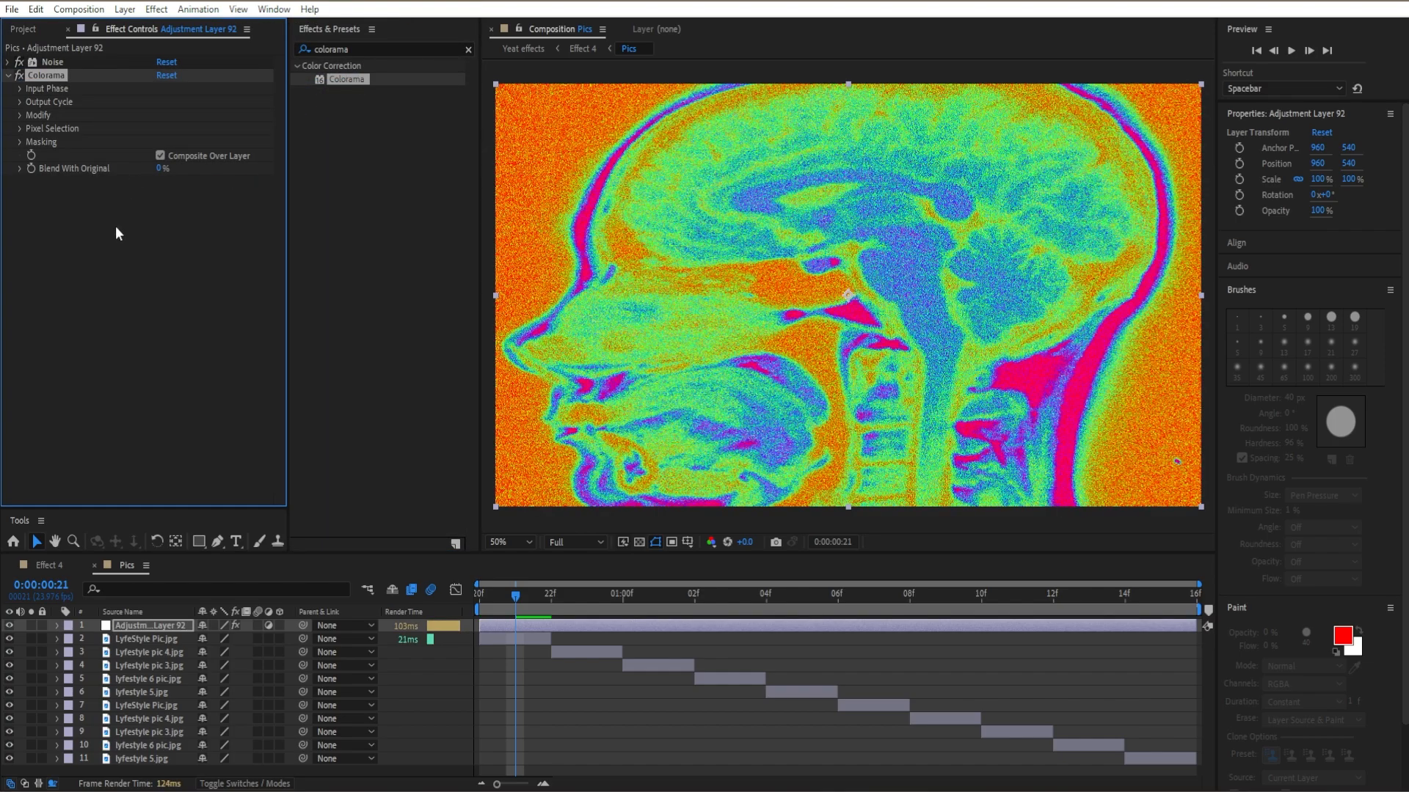
Set Colorama's Modify option to Hue and expand its Output Cycle settings.
left_click(29, 116)
left_click(202, 128)
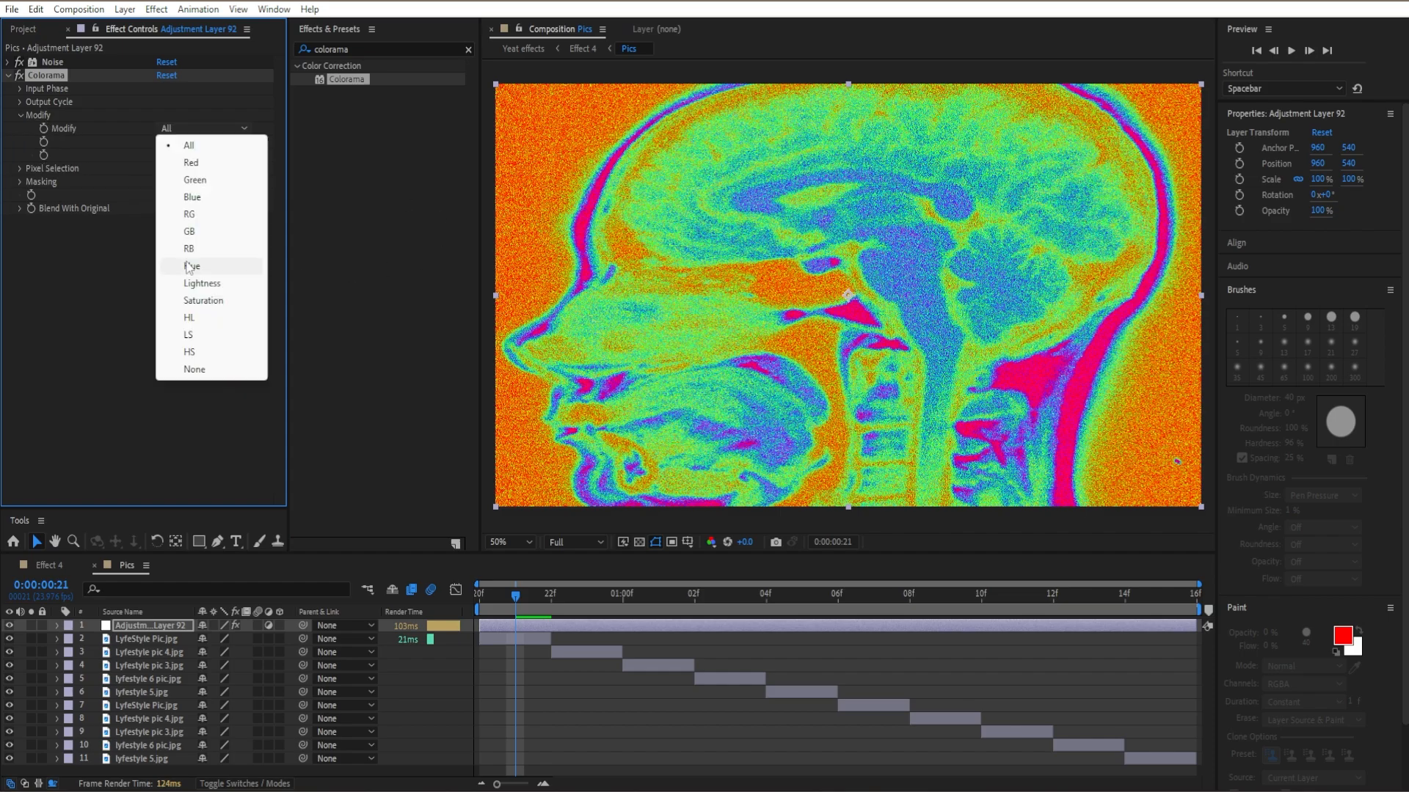
left_click(192, 266)
left_click(49, 102)
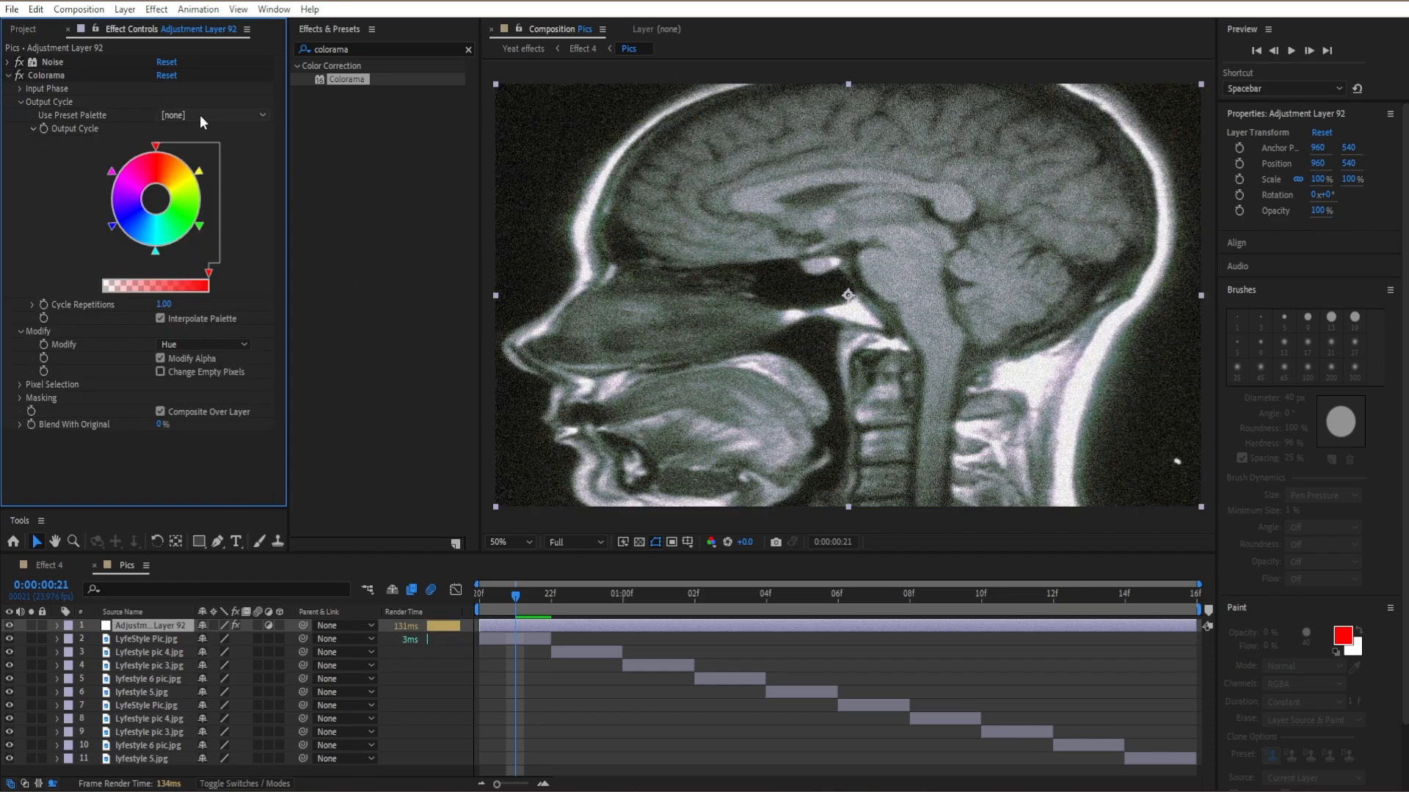
Try Carribean and other preset palettes on Colorama's Output Cycle and delete the Colorama effect.
left_click(199, 115)
left_click(233, 380)
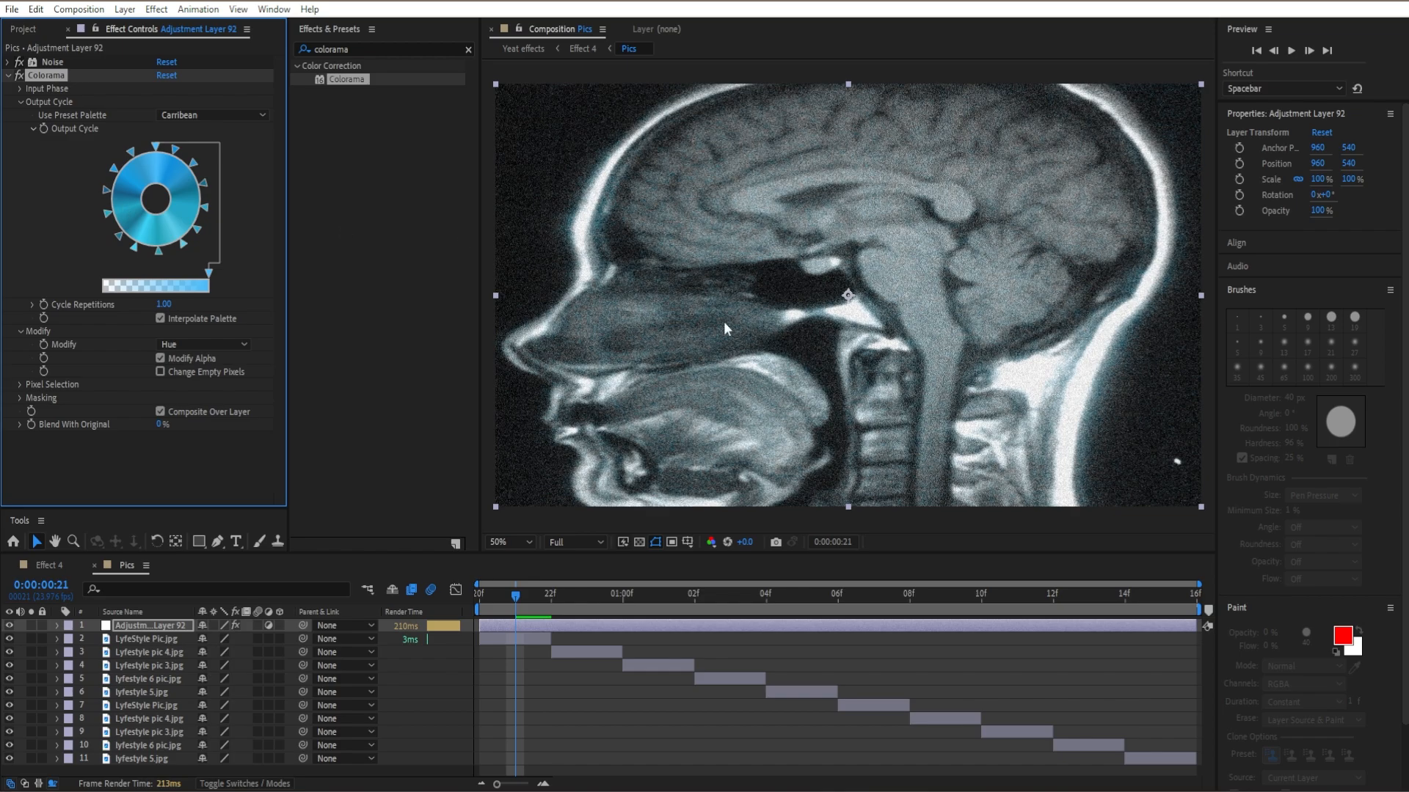
left_click(218, 118)
left_click(201, 184)
left_click(216, 116)
left_click(233, 255)
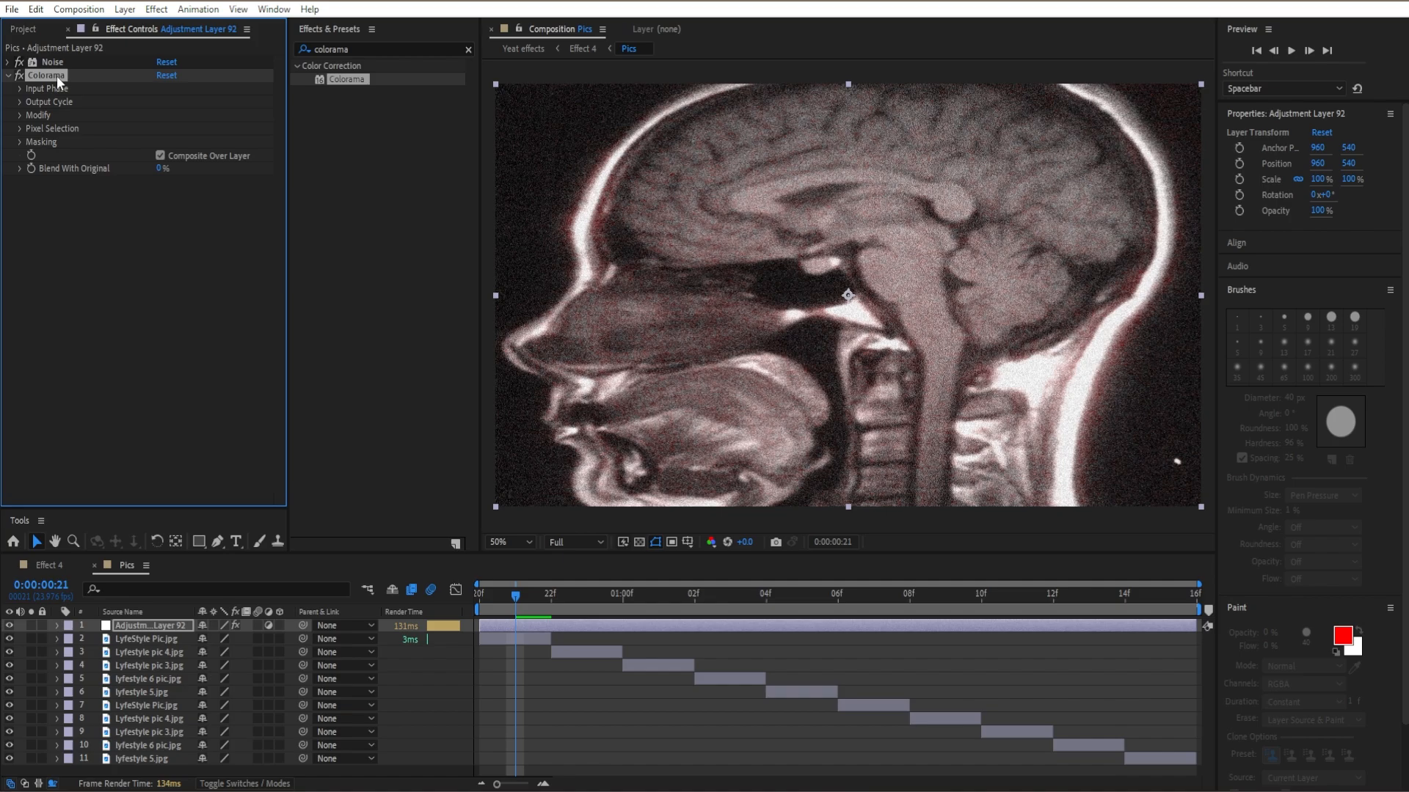
key("Delete")
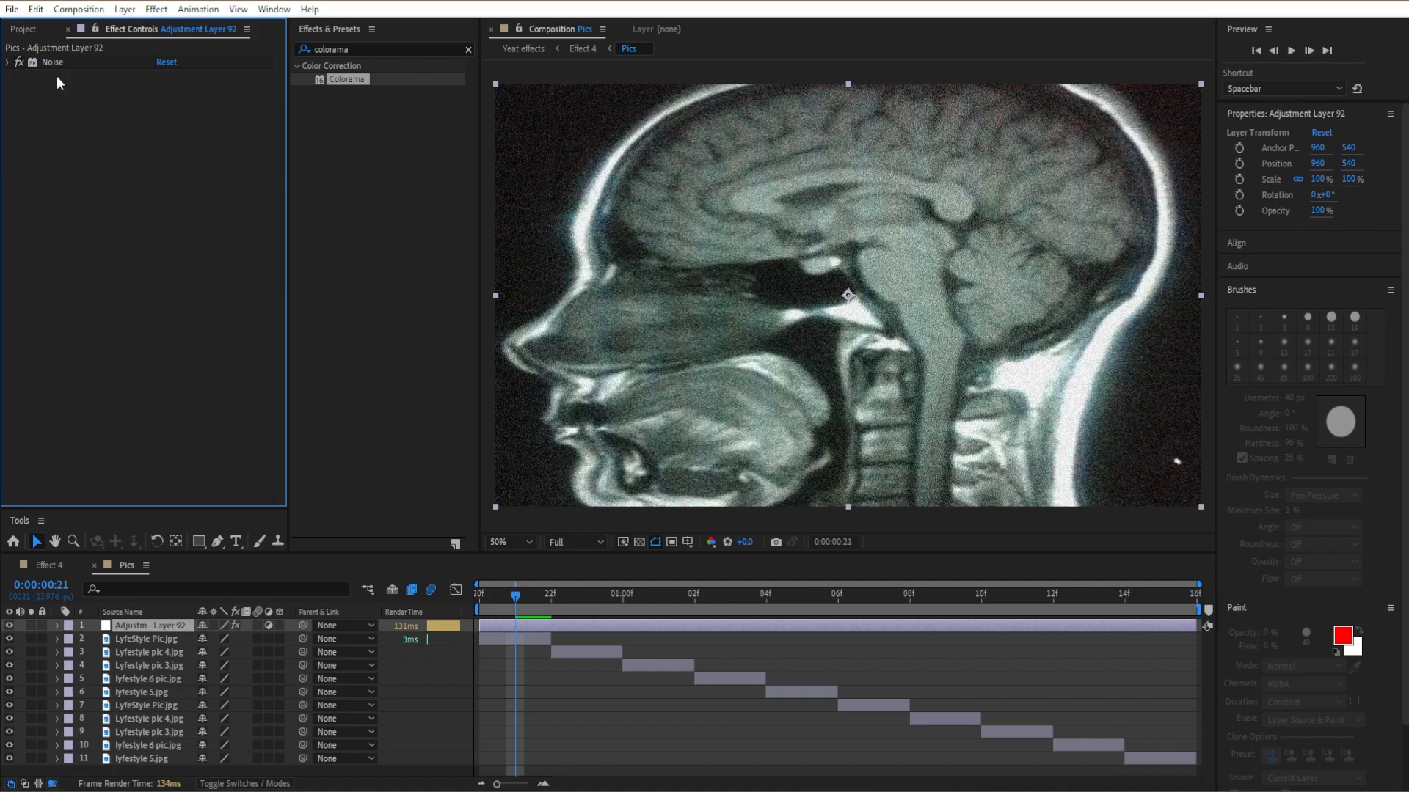
Apply Hue/Saturation to the adjustment layer and colorize it with hue 29°, saturation 15 and lightness -1.
left_click(468, 49)
left_click(450, 50)
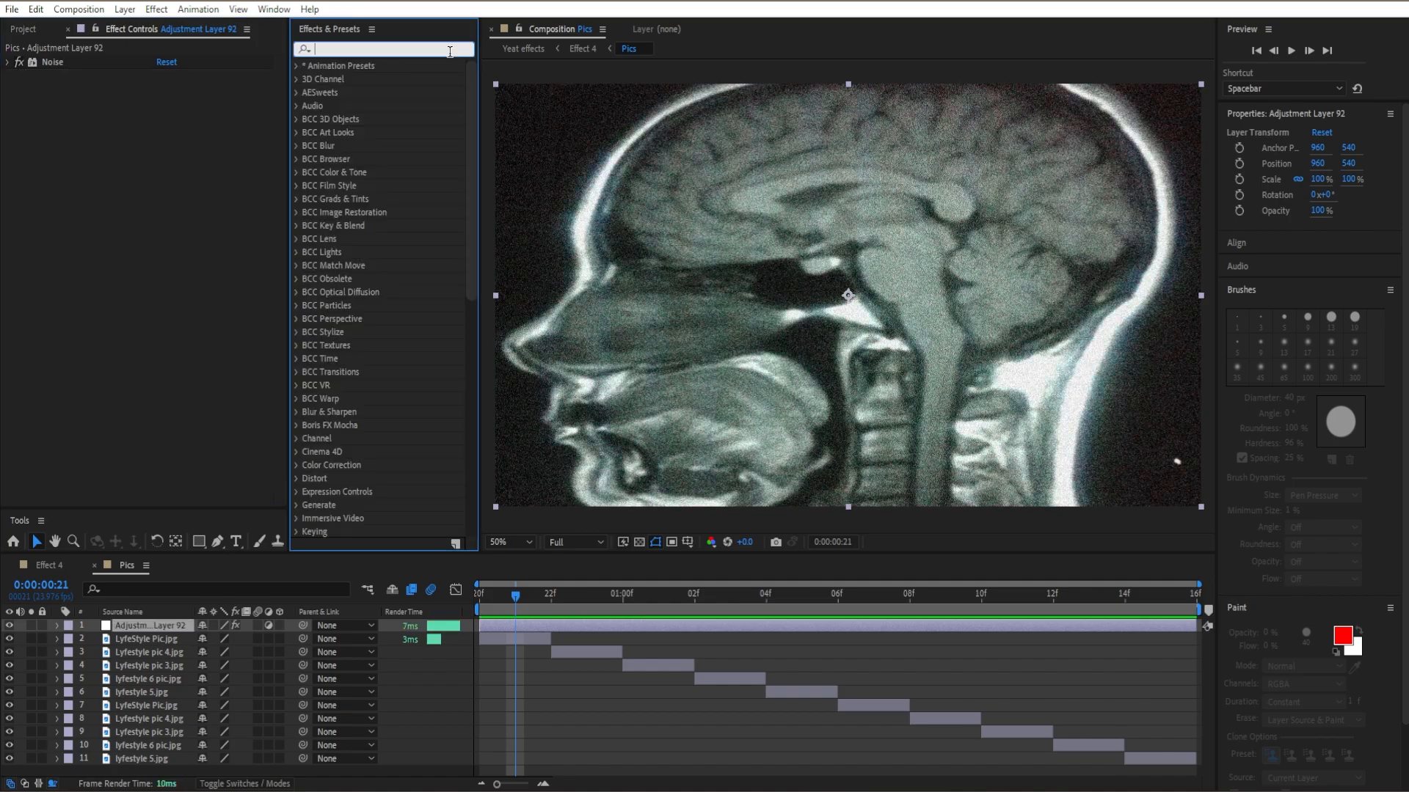
type("hue")
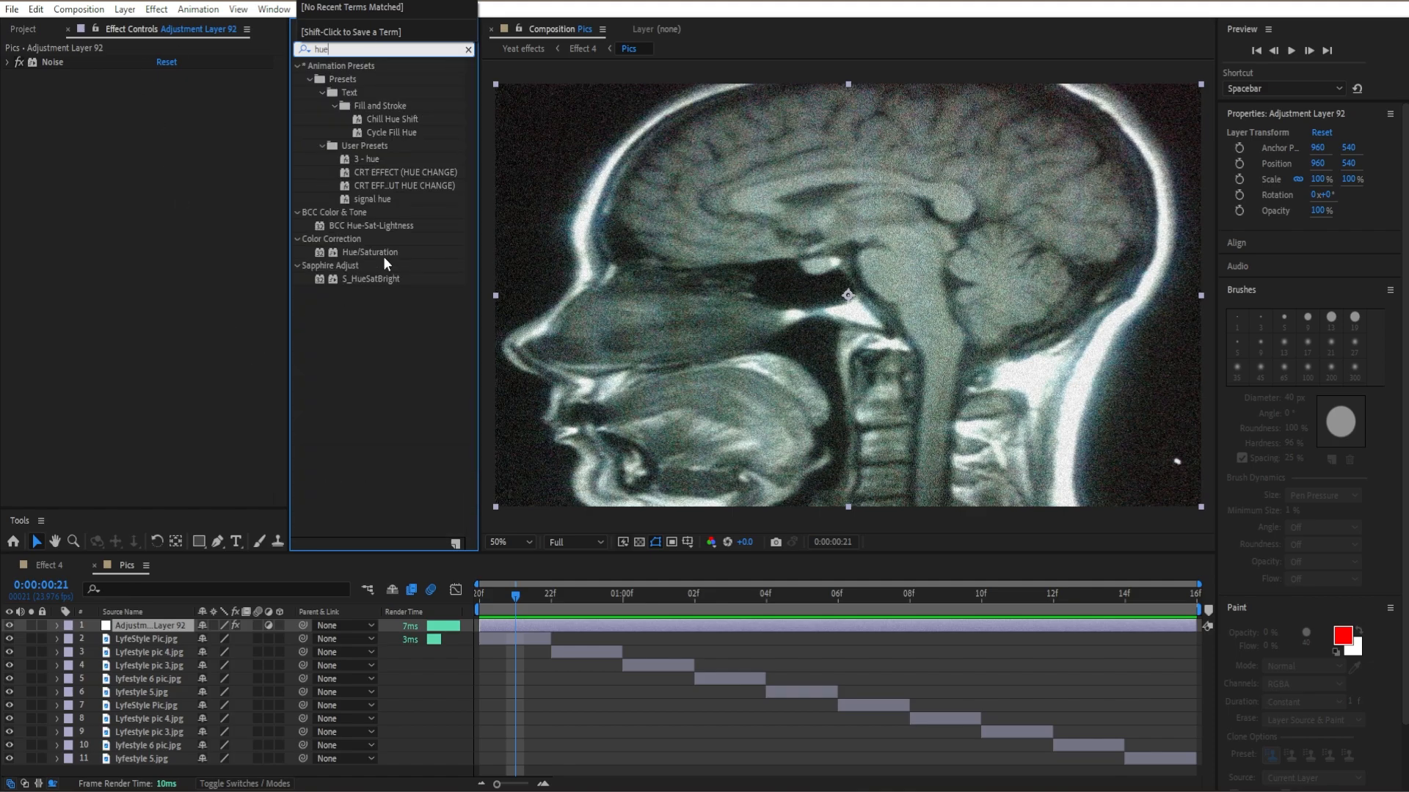
left_click_drag(382, 253, 123, 292)
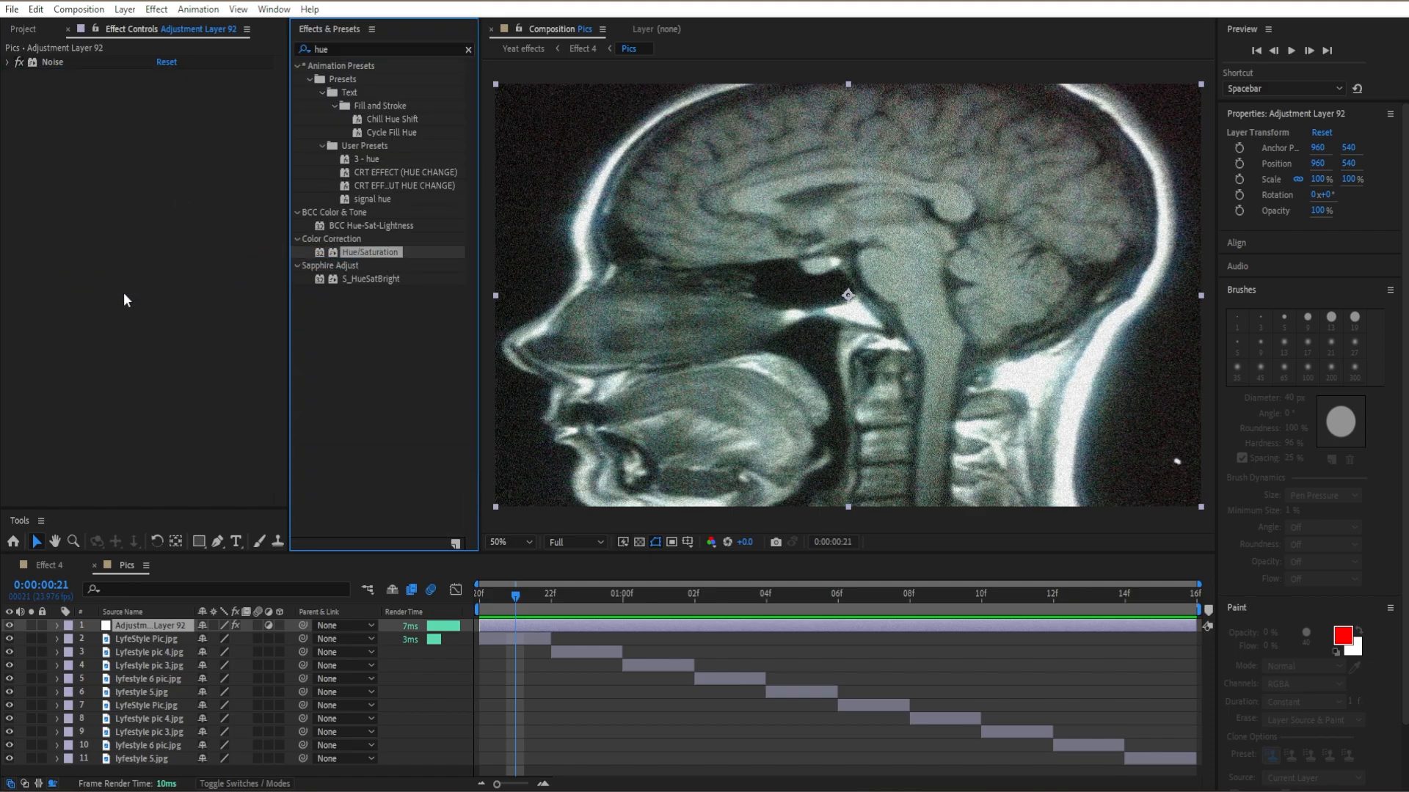
left_click(164, 266)
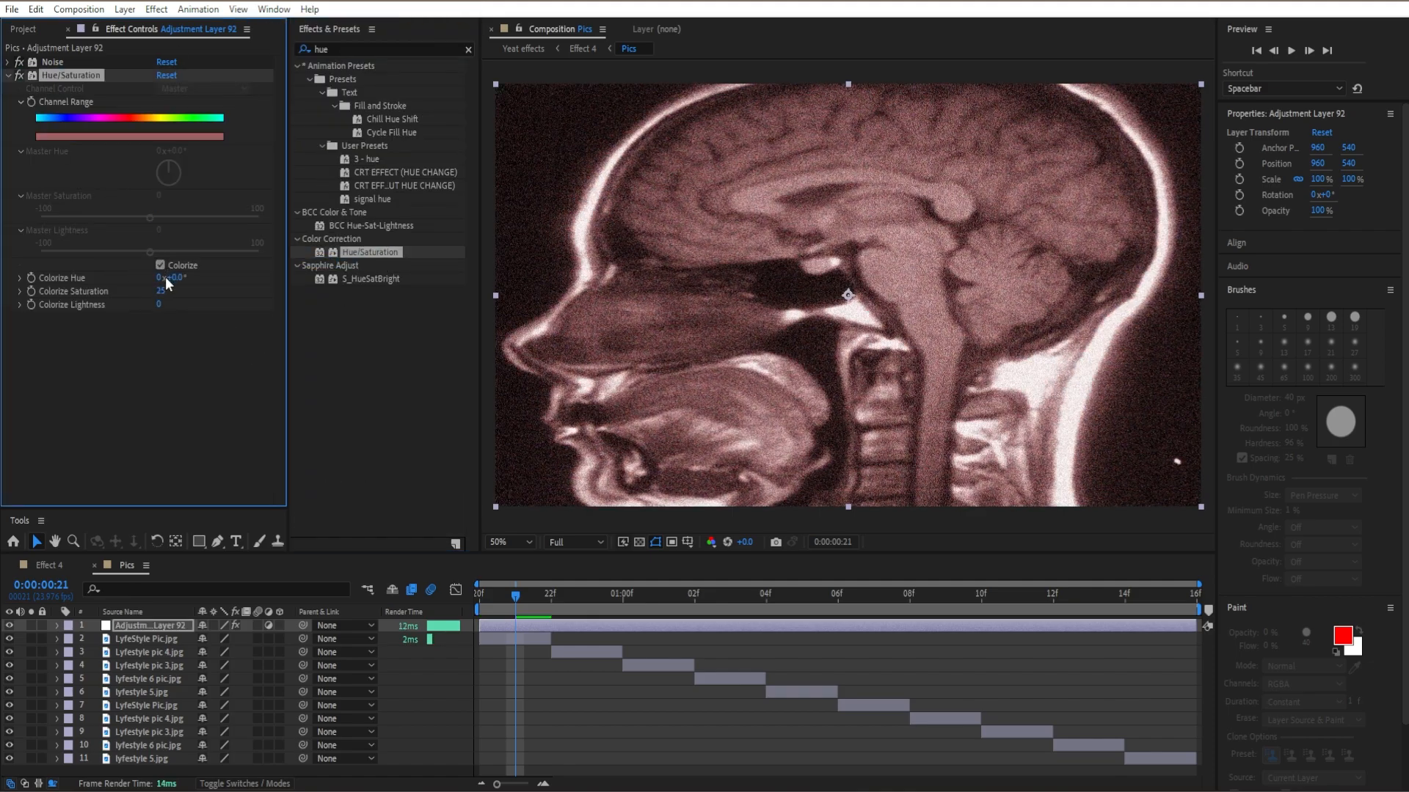
left_click_drag(159, 297, 162, 315)
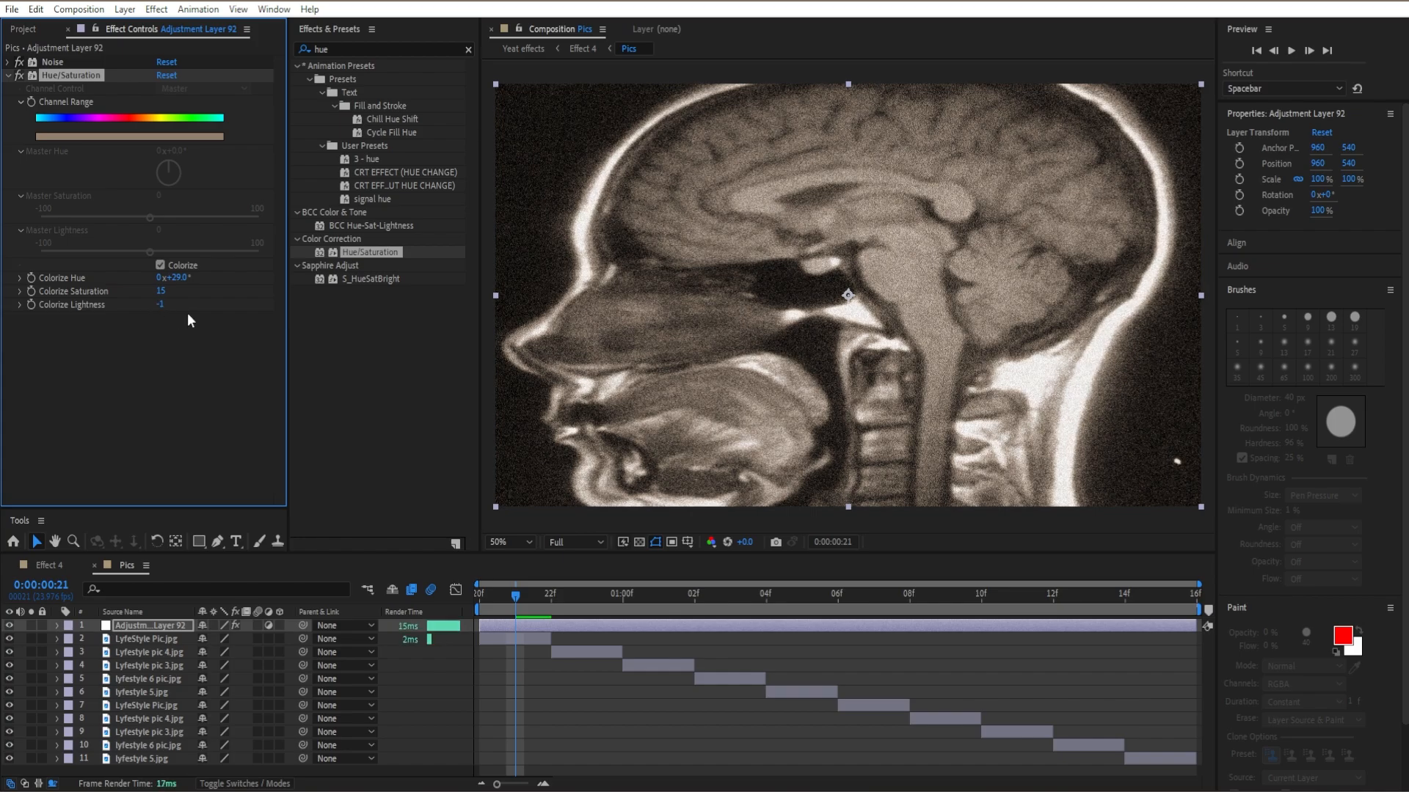
Undo the Hue/Saturation effect, the deletion of Colorama and the last palette change.
left_click_drag(537, 596, 725, 598)
key("ctrl+z")
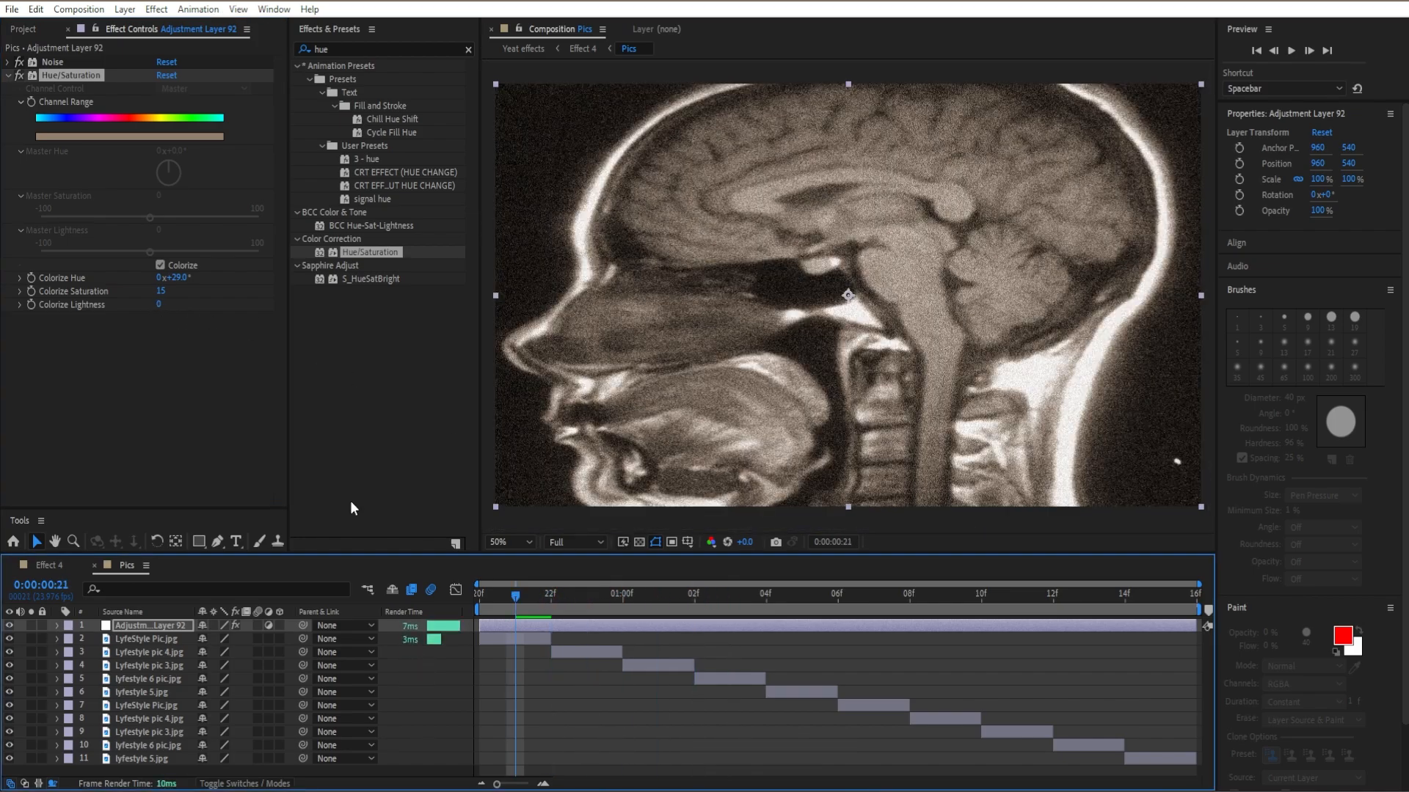
key("ctrl+z")
key("ctrl+z")
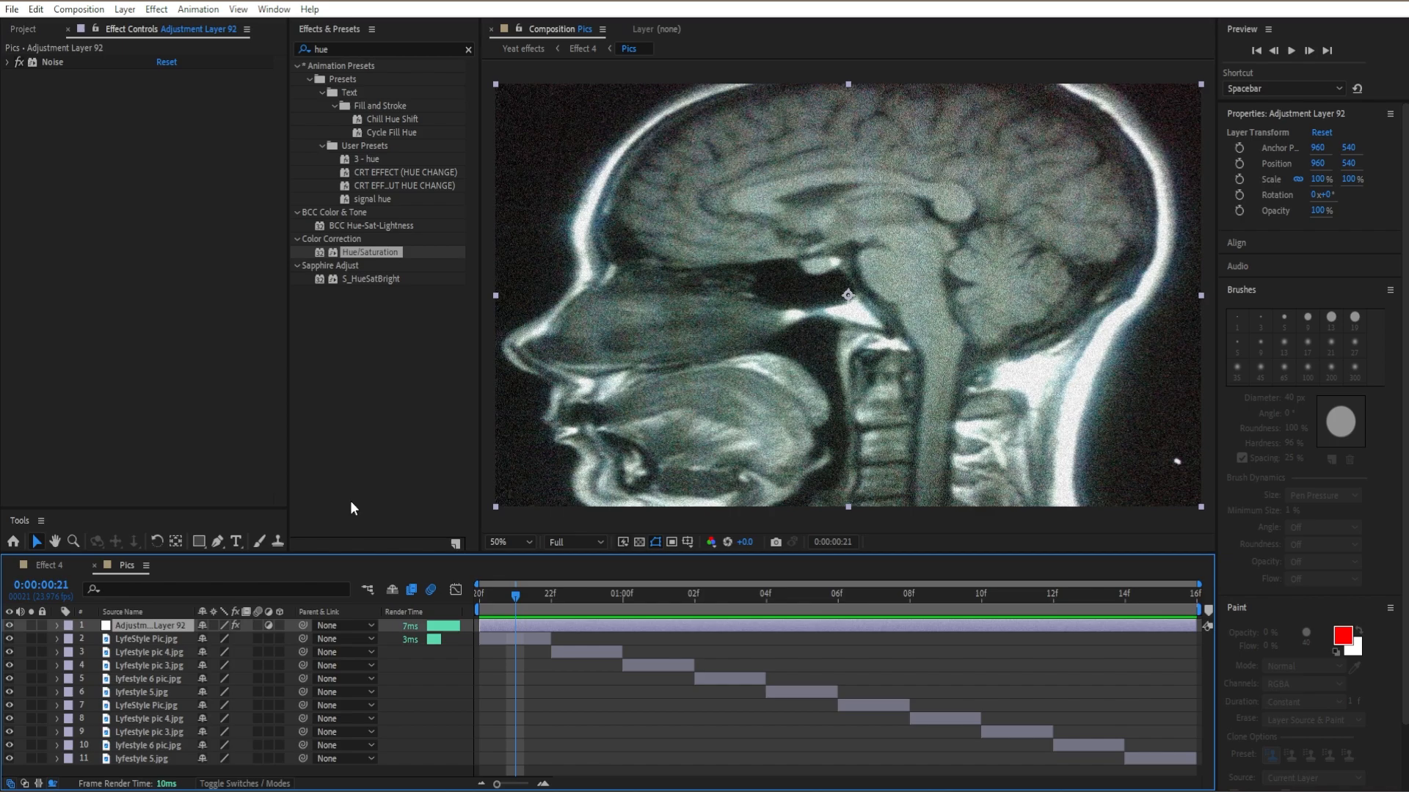
key("ctrl+z")
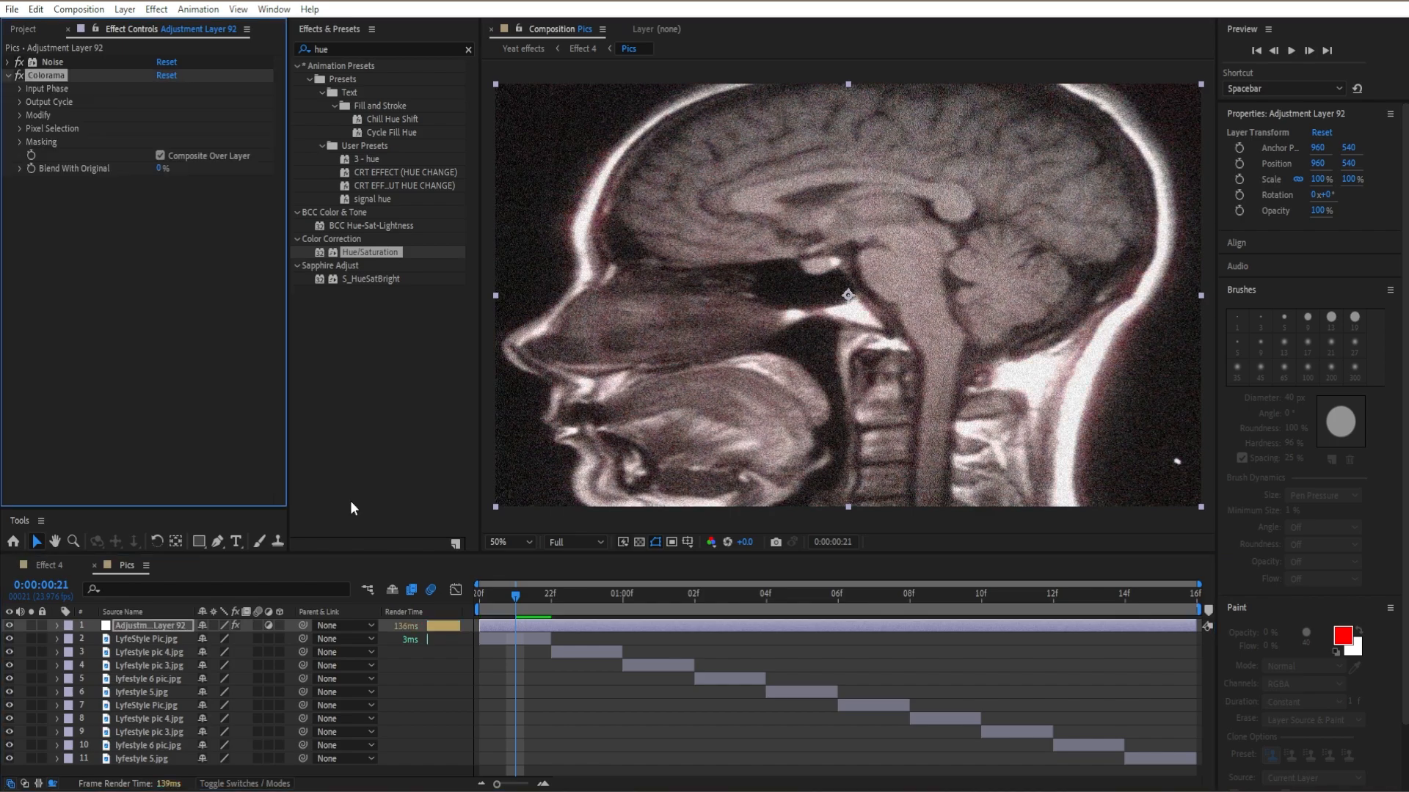
key("ctrl+z")
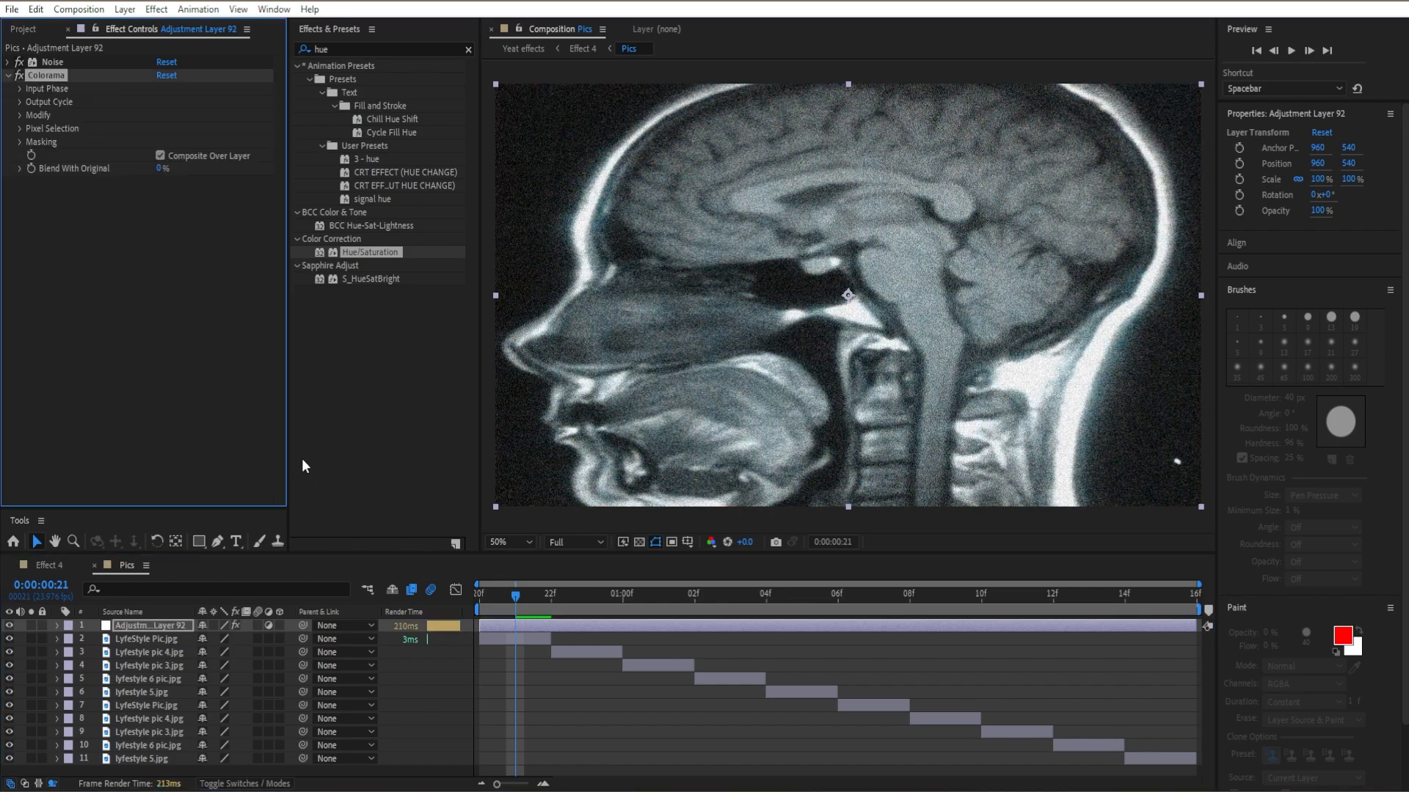
Set Colorama's Modify option to HS and its Output Cycle preset palette to Carribean.
left_click(19, 115)
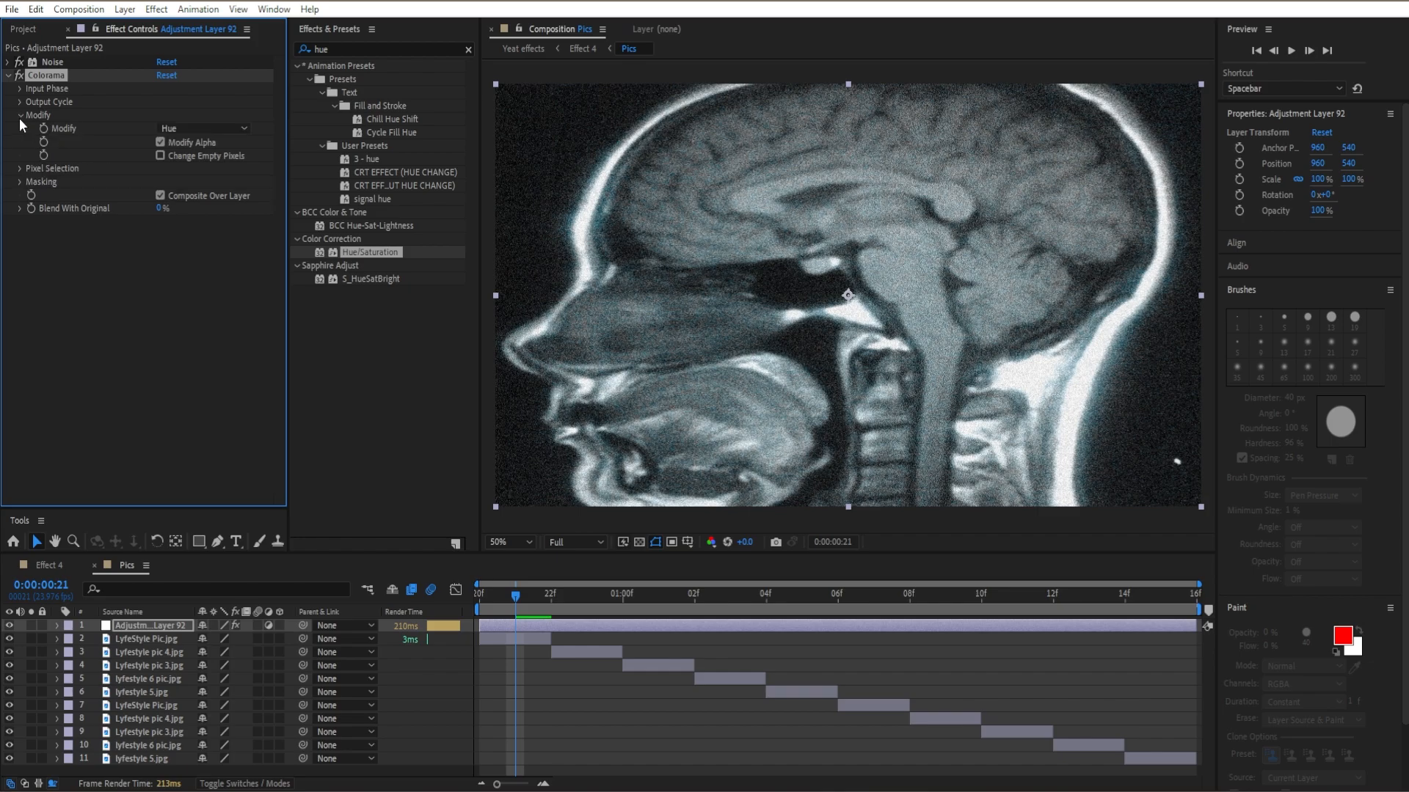
left_click(193, 128)
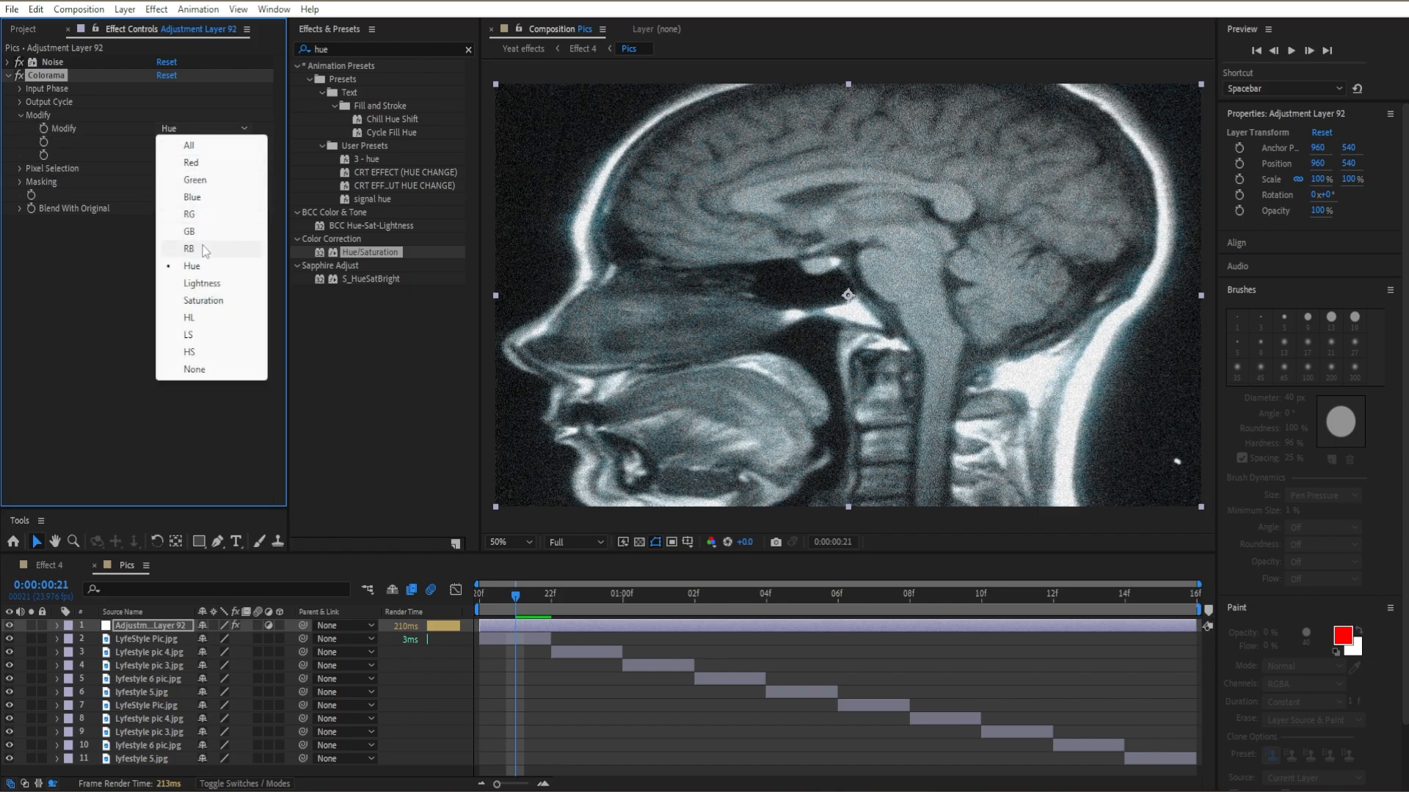
left_click(191, 352)
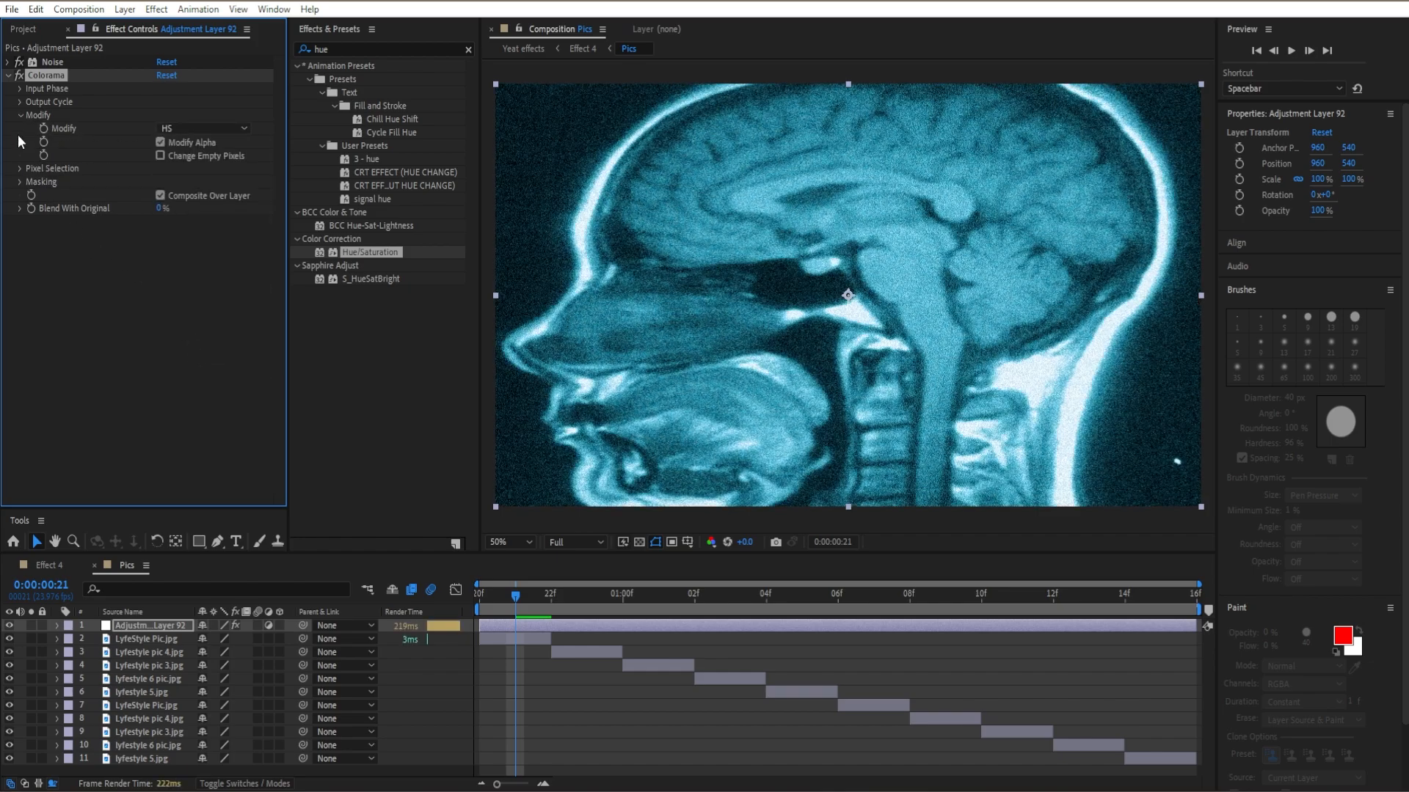
left_click(19, 102)
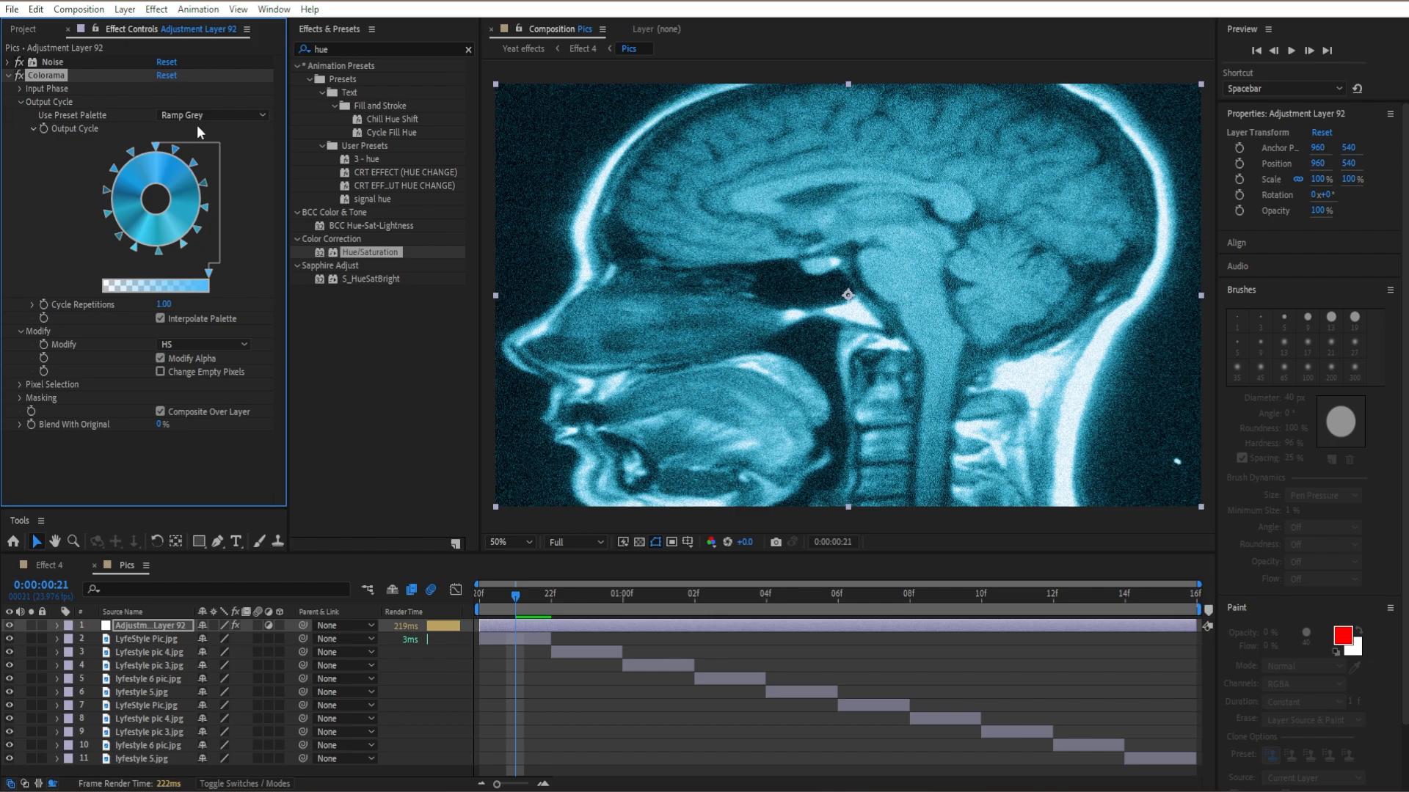
left_click(213, 115)
left_click(228, 380)
Check the look around frame 0:00:00:21, make sure Colorama modifies HS, and collapse the effect's settings.
left_click(517, 601)
mouse_move(517, 601)
left_mouse_down()
mouse_move(672, 583)
mouse_move(631, 601)
mouse_move(491, 601)
left_mouse_up()
key("Page_Down")
left_click(210, 345)
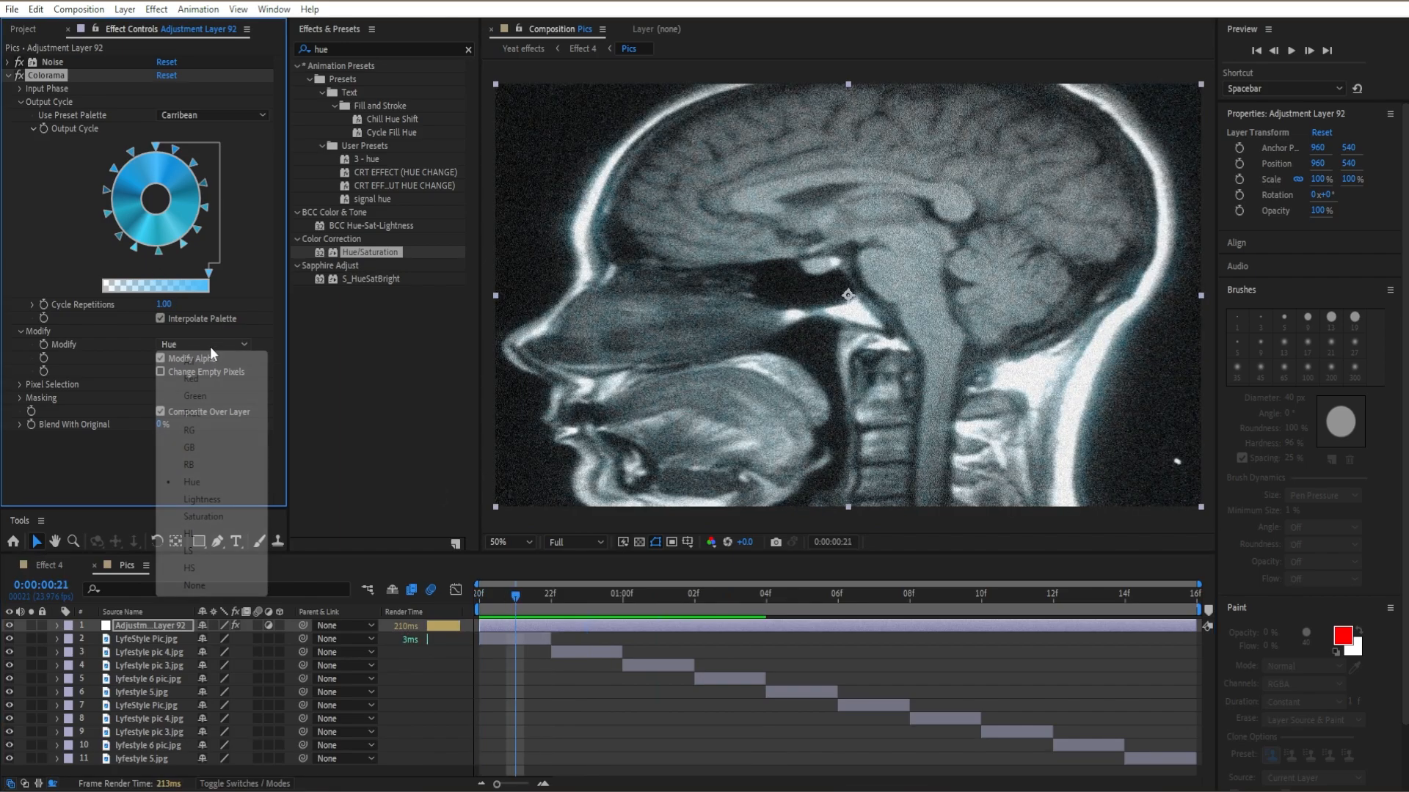
left_click(220, 552)
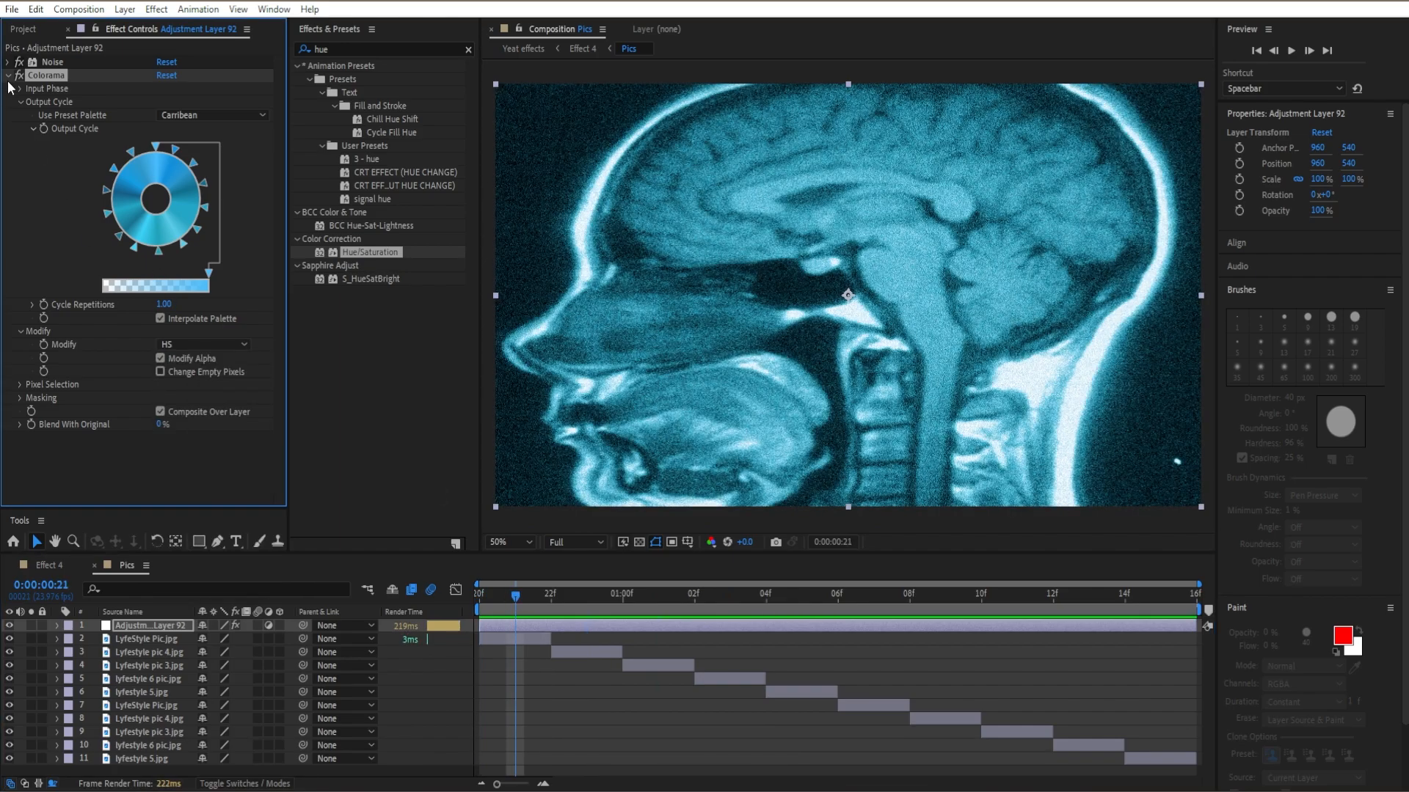
left_click(8, 75)
Find the Stylize Glow effect and apply it to the adjustment layer below Colorama.
left_click(468, 50)
type("glow")
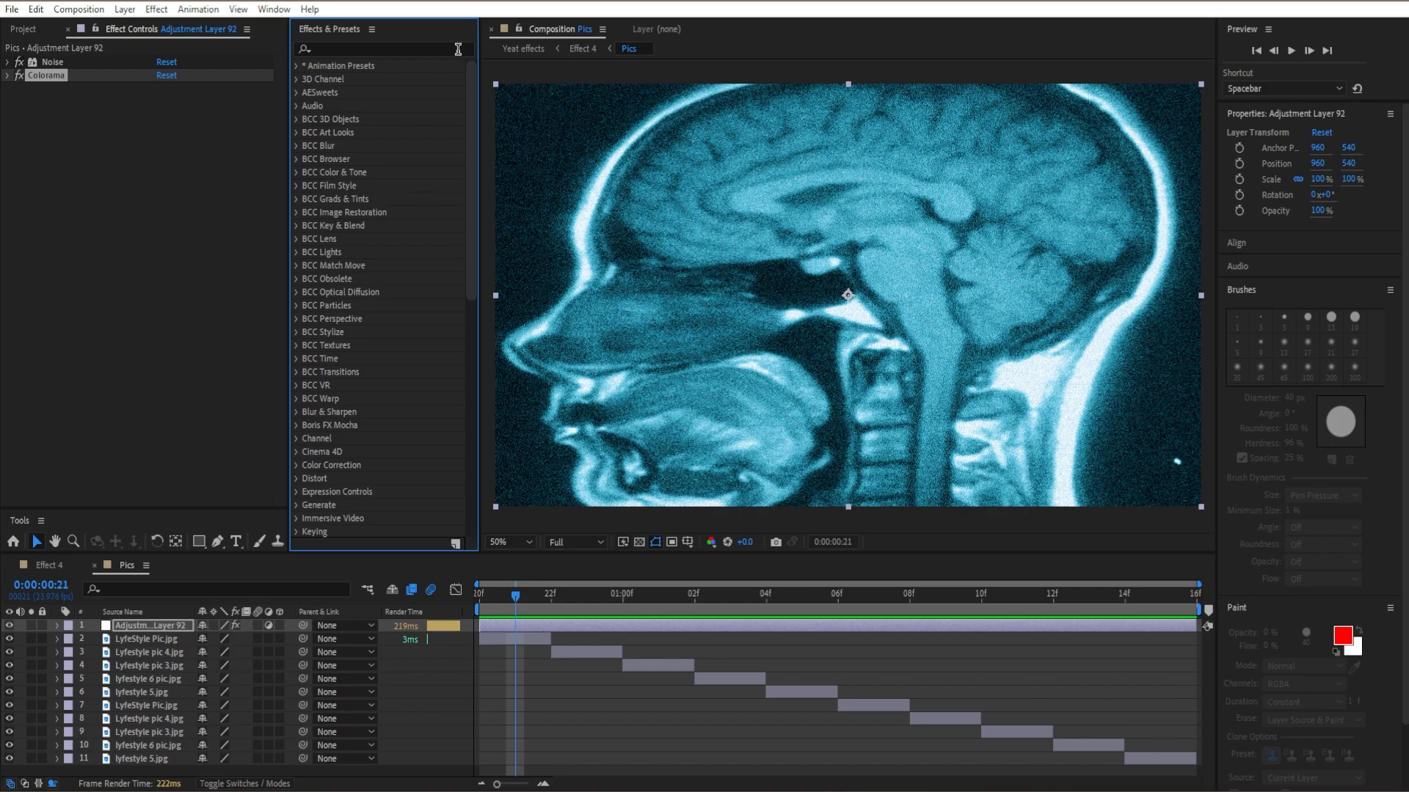
scroll(368, 330, "down", 8)
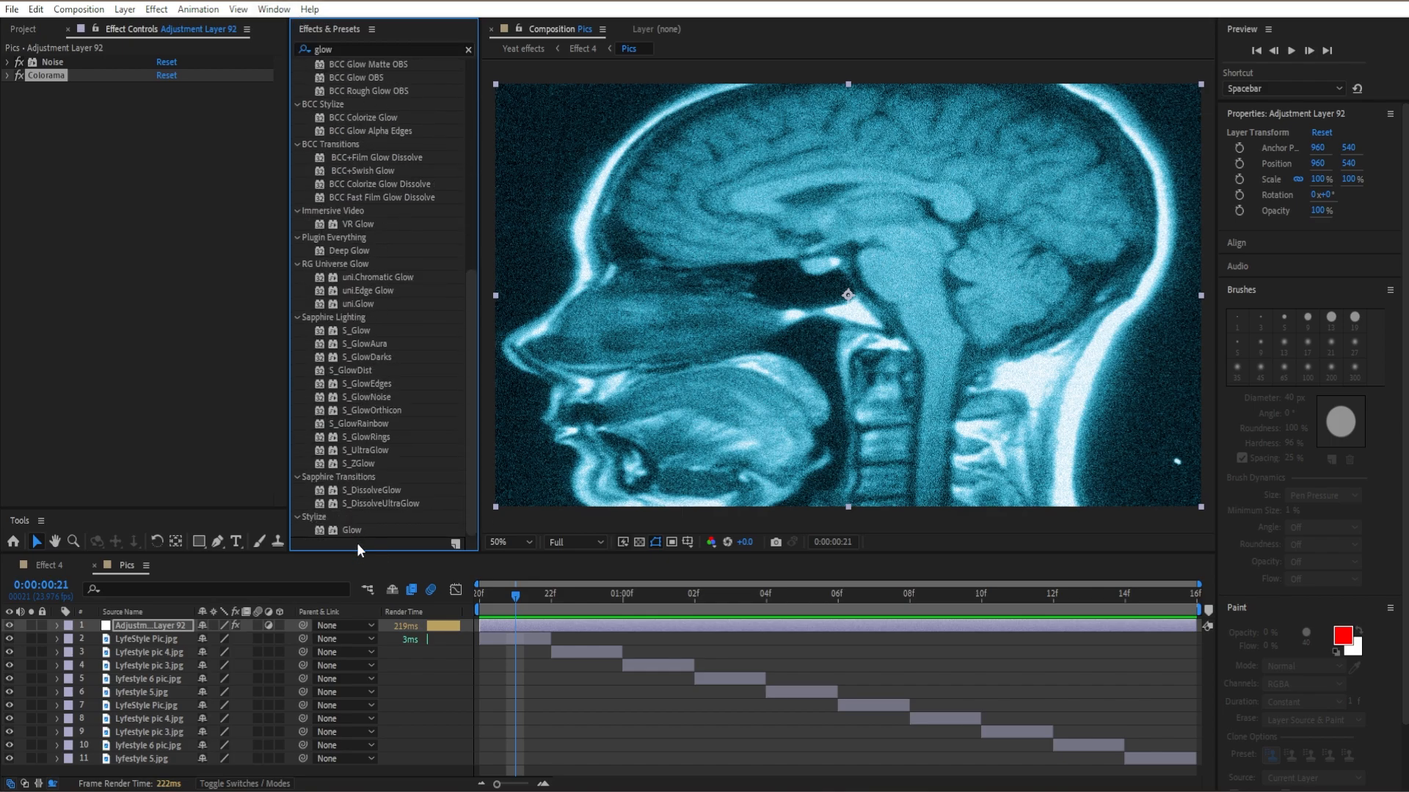
left_click_drag(352, 530, 196, 399)
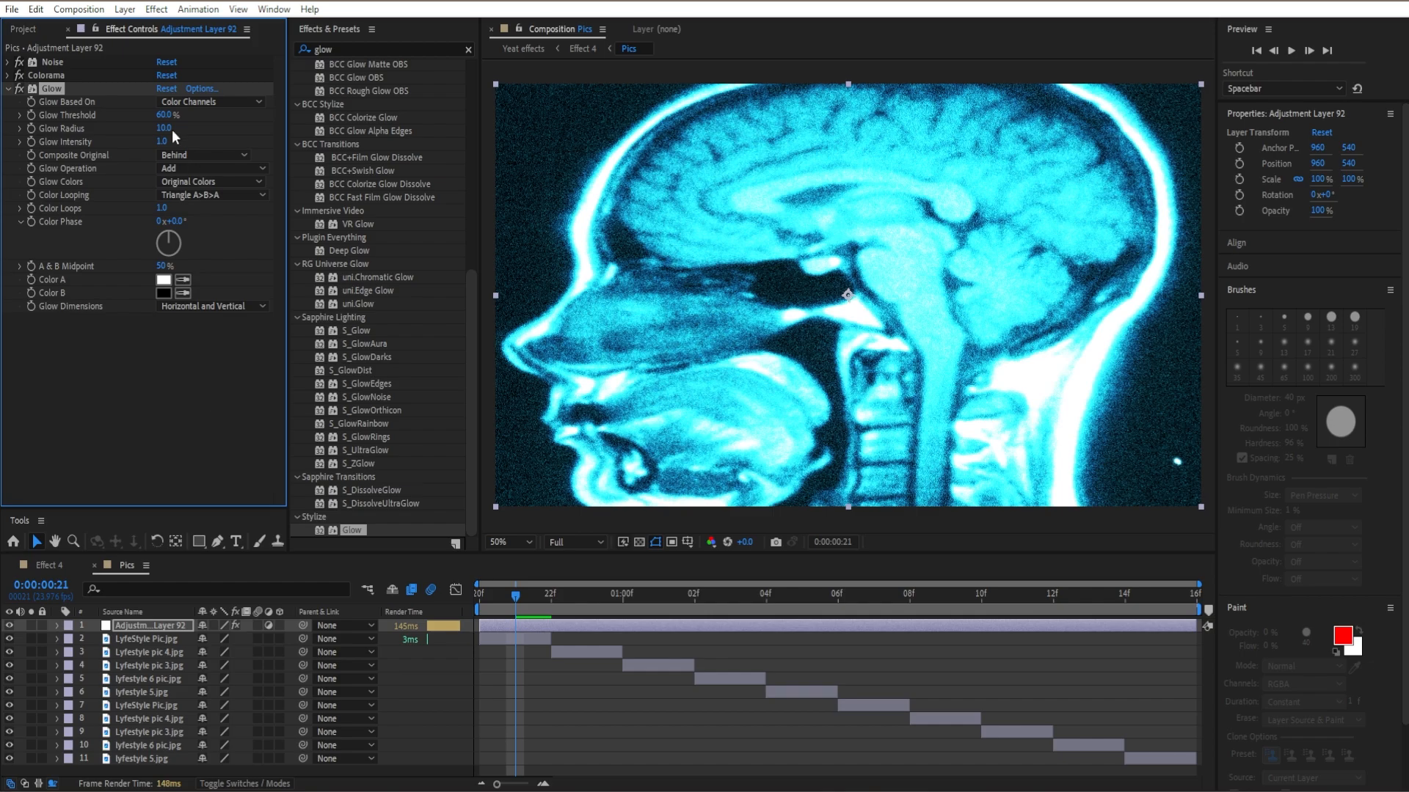
Set the Glow threshold to 79% and the Glow radius to 114, and collapse the effect's settings.
left_click(165, 116)
type("9")
key("Return")
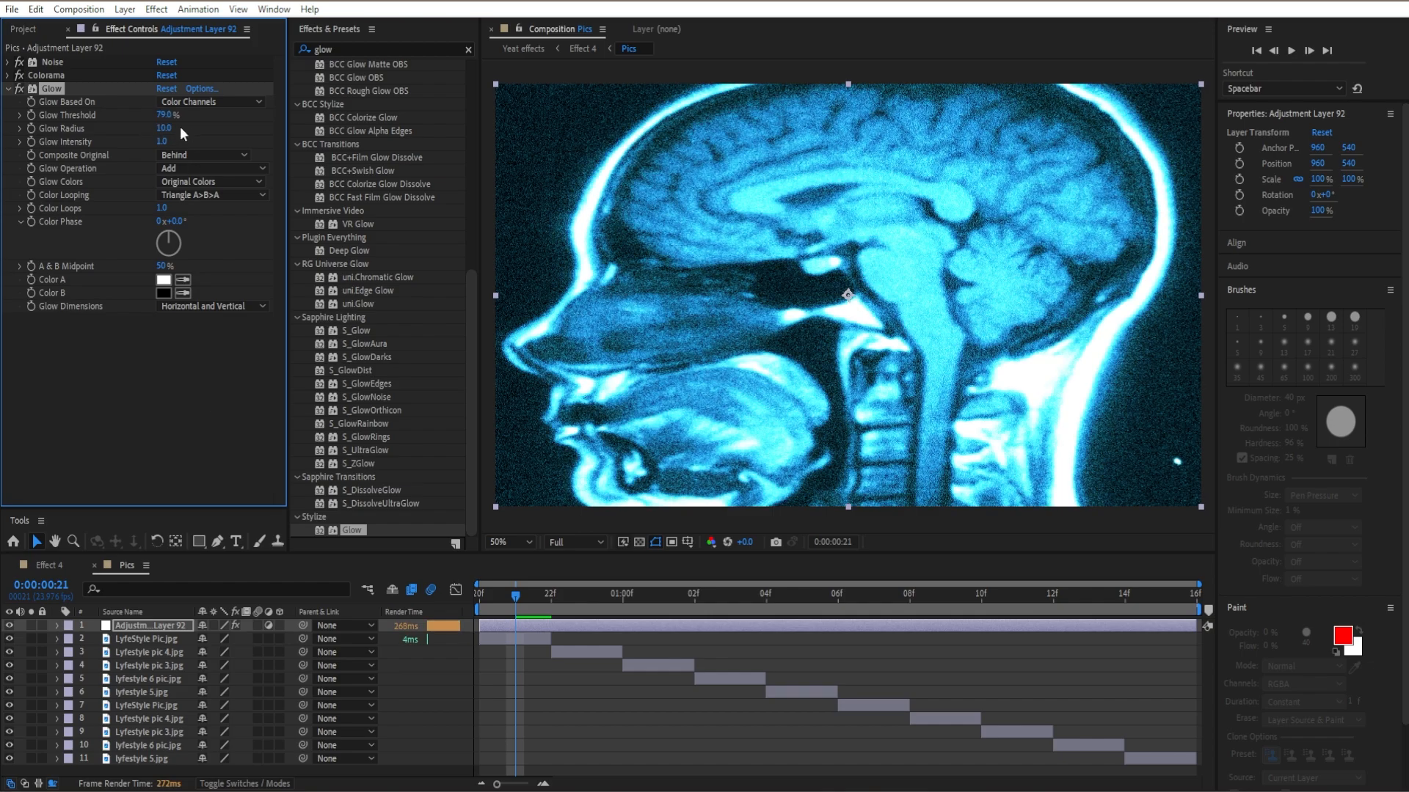
type("114")
key("Return")
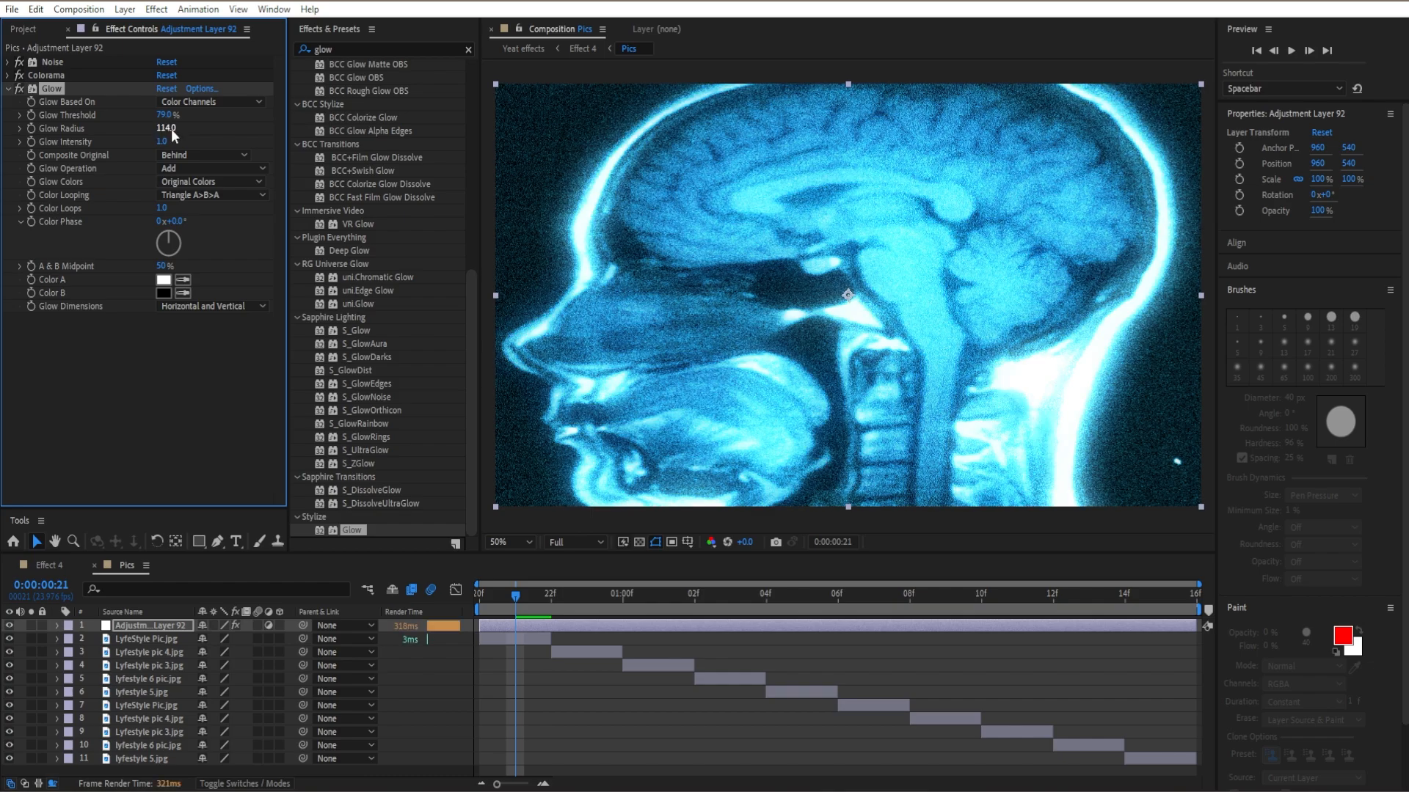
left_click(7, 88)
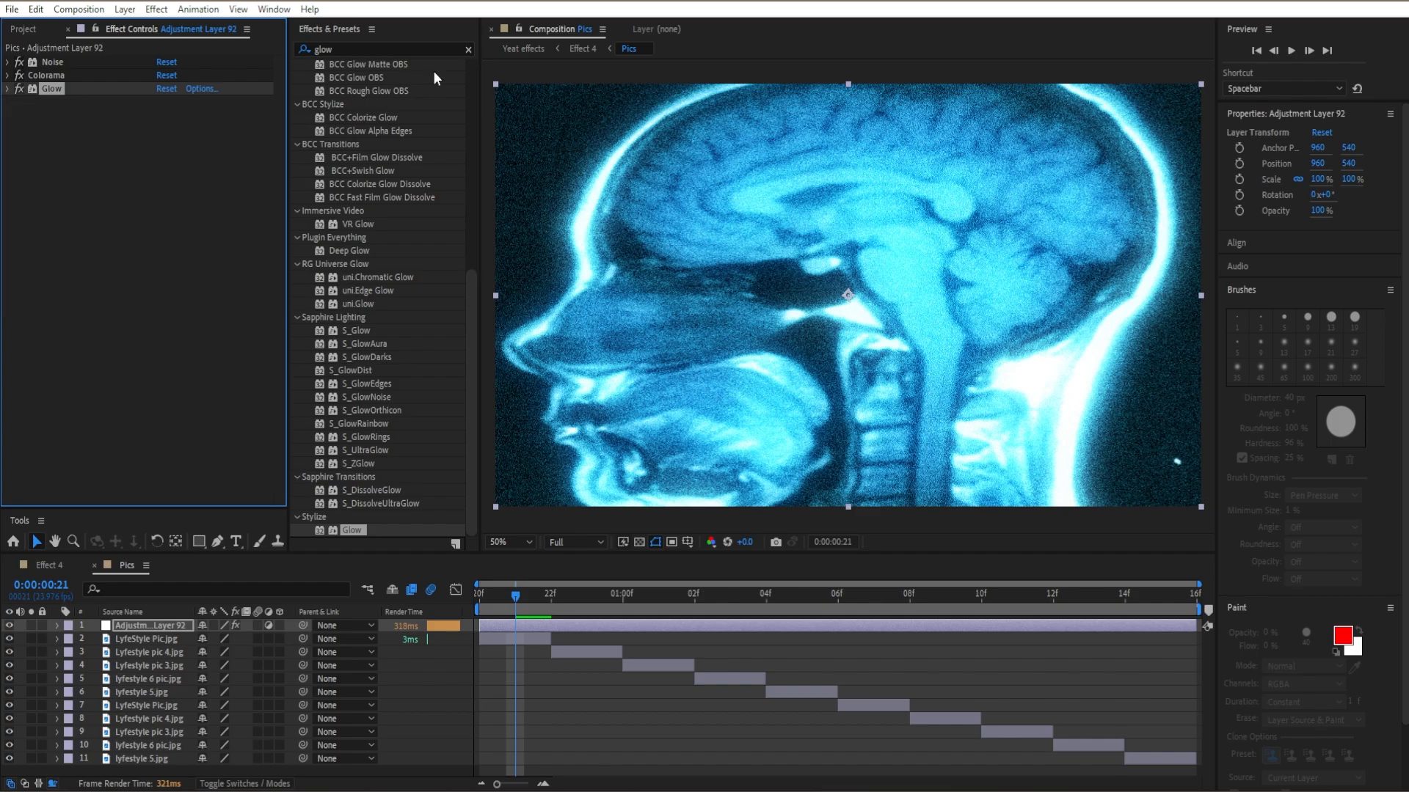
Apply Hue/Saturation to the adjustment layer, set its master saturation to -61 and collapse its settings.
left_click(468, 49)
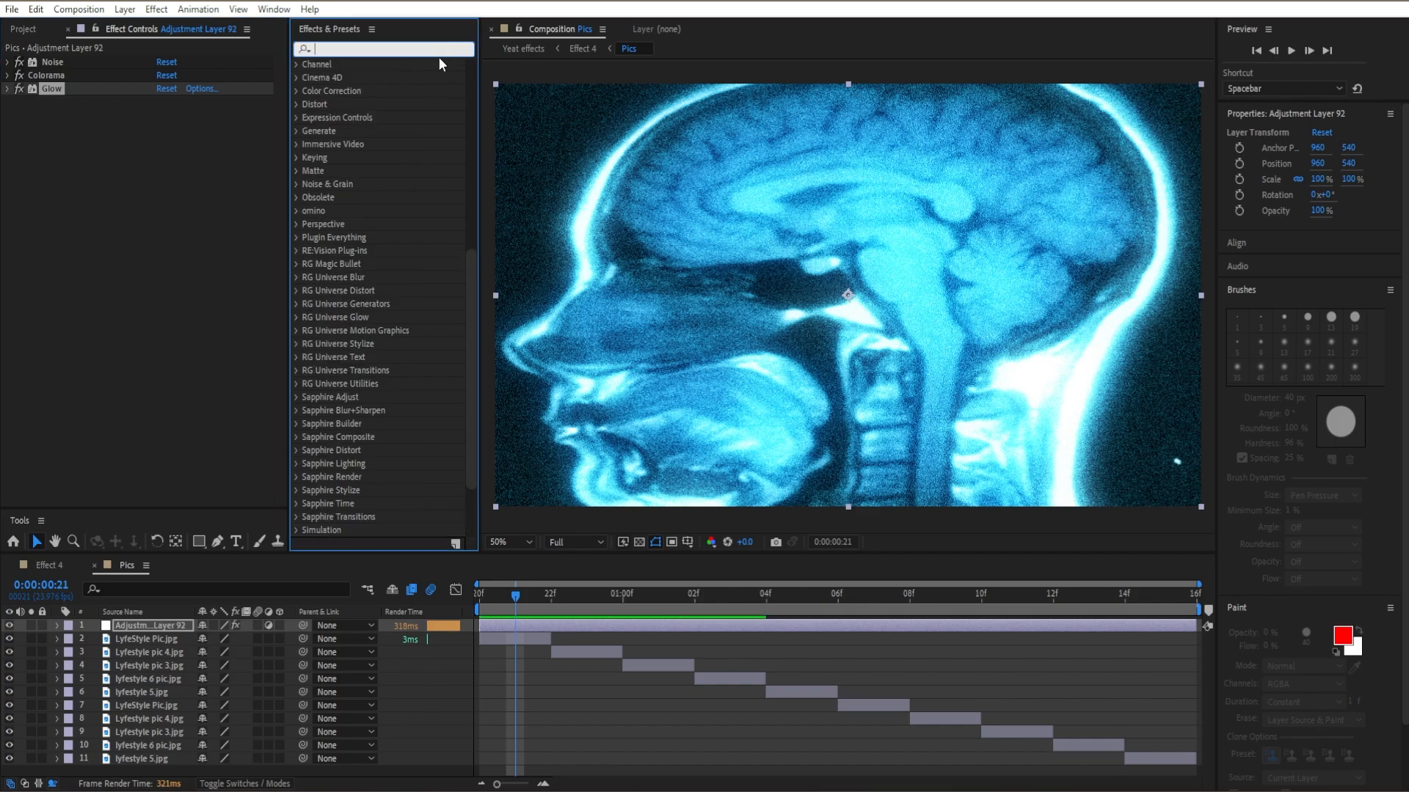
type("hue")
left_click_drag(389, 252, 186, 271)
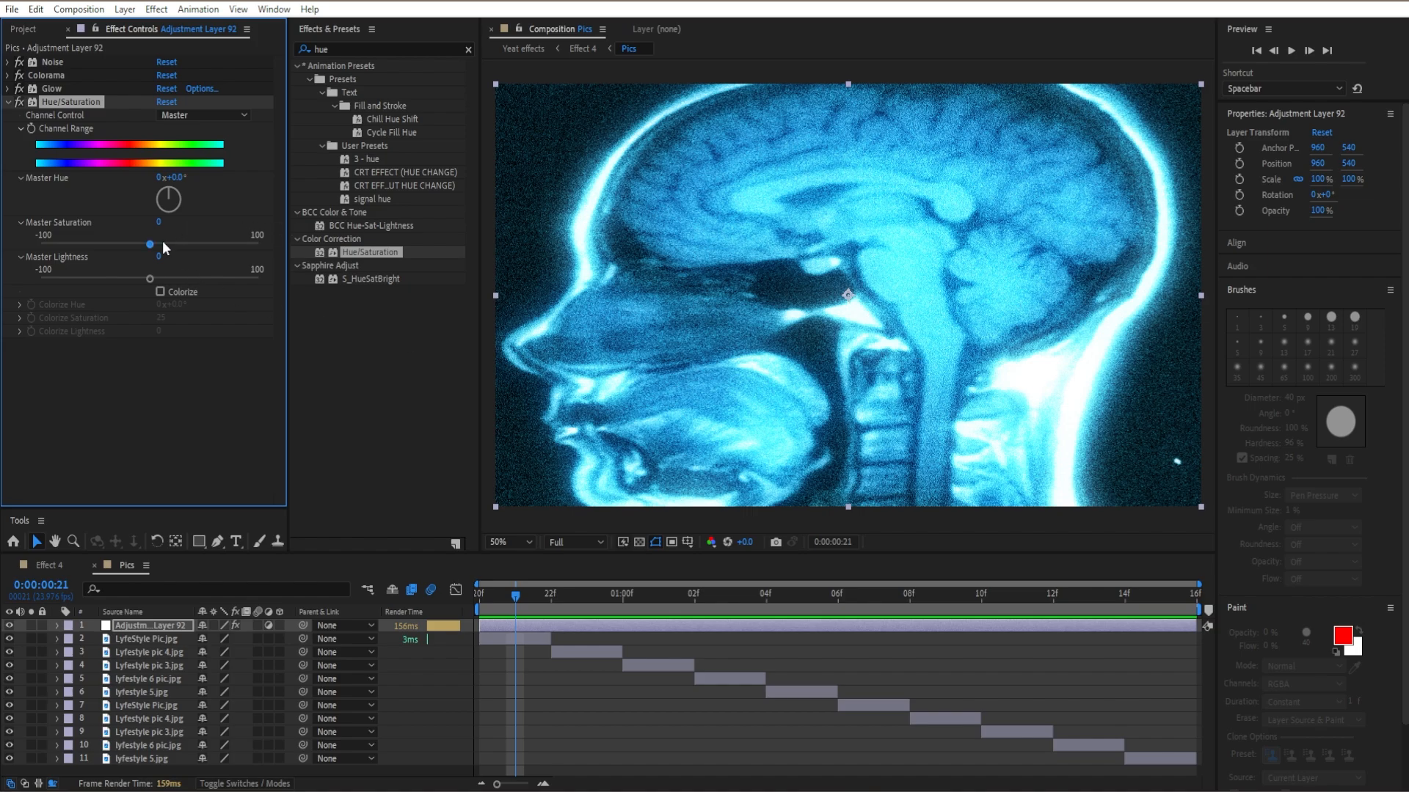
left_click_drag(148, 245, 88, 238)
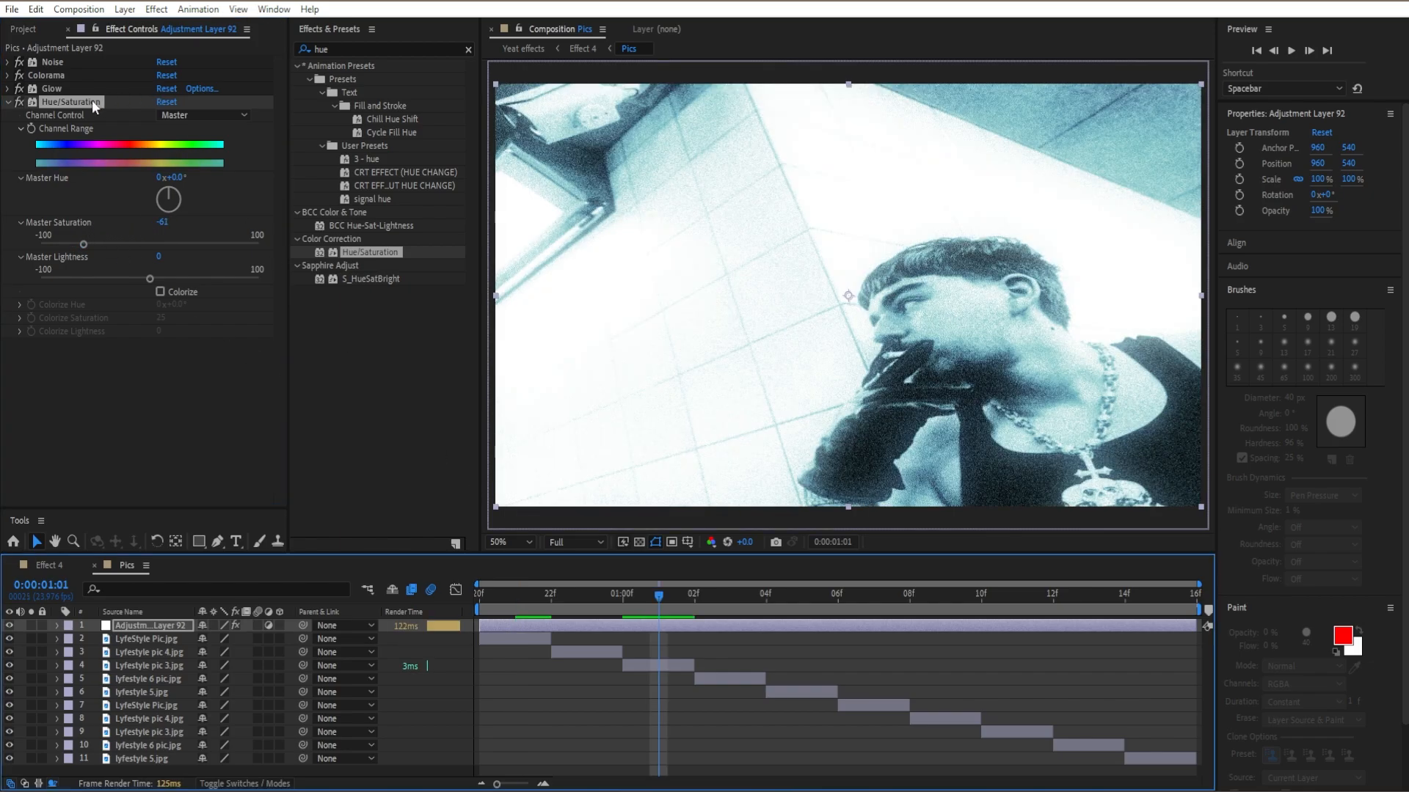
left_click(8, 101)
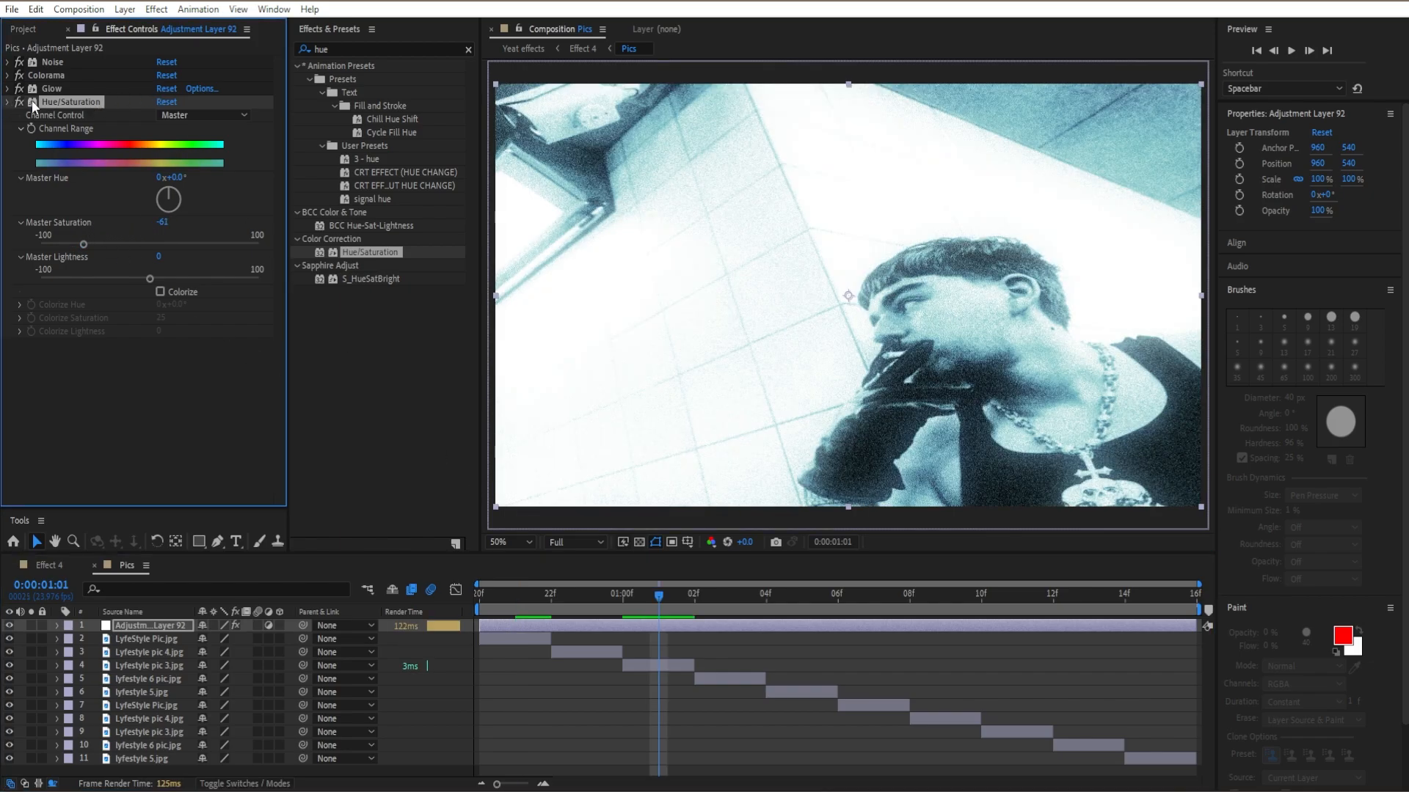
Find the RSMB effect, apply it to the adjustment layer with its default settings and save the project.
left_click(468, 50)
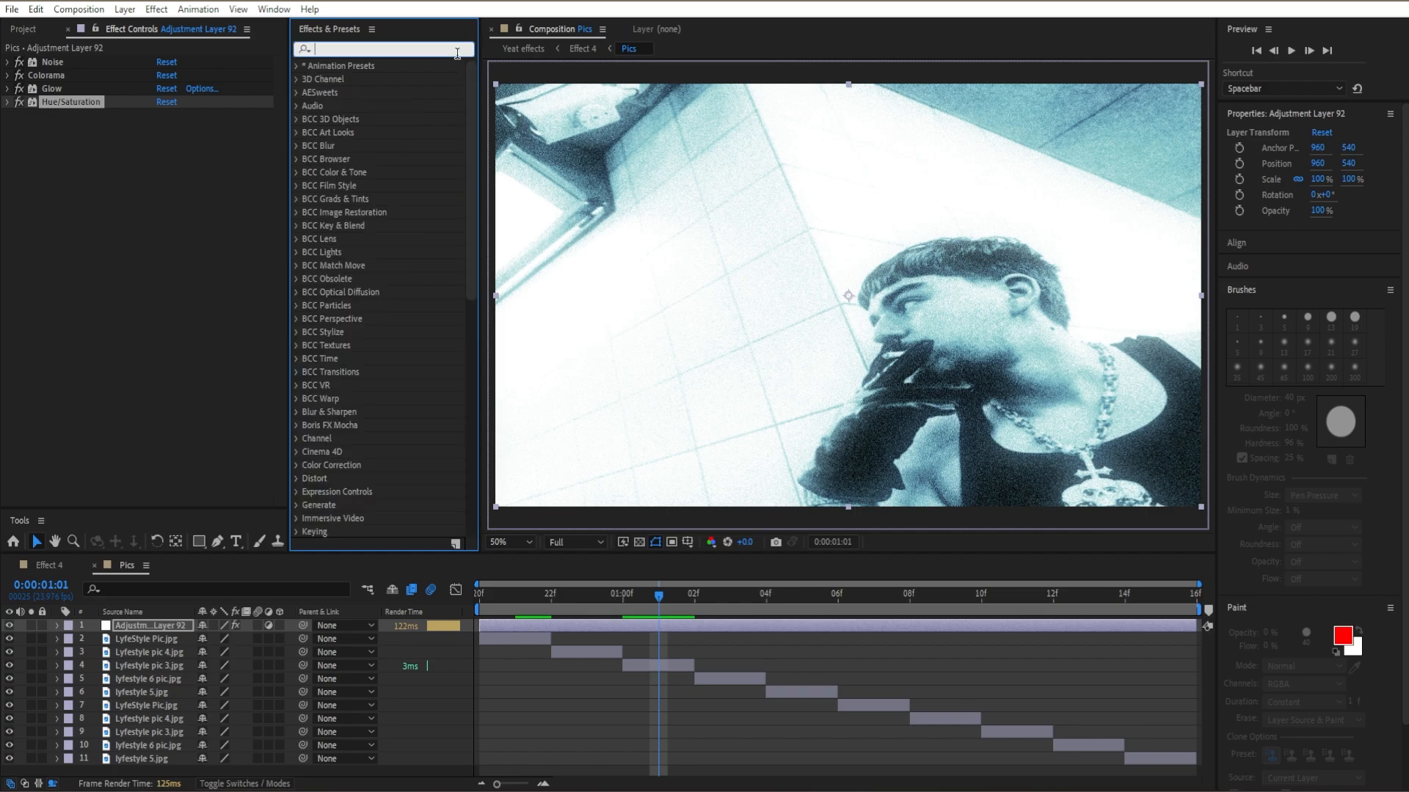
type("rsmb")
left_click_drag(339, 132, 86, 245)
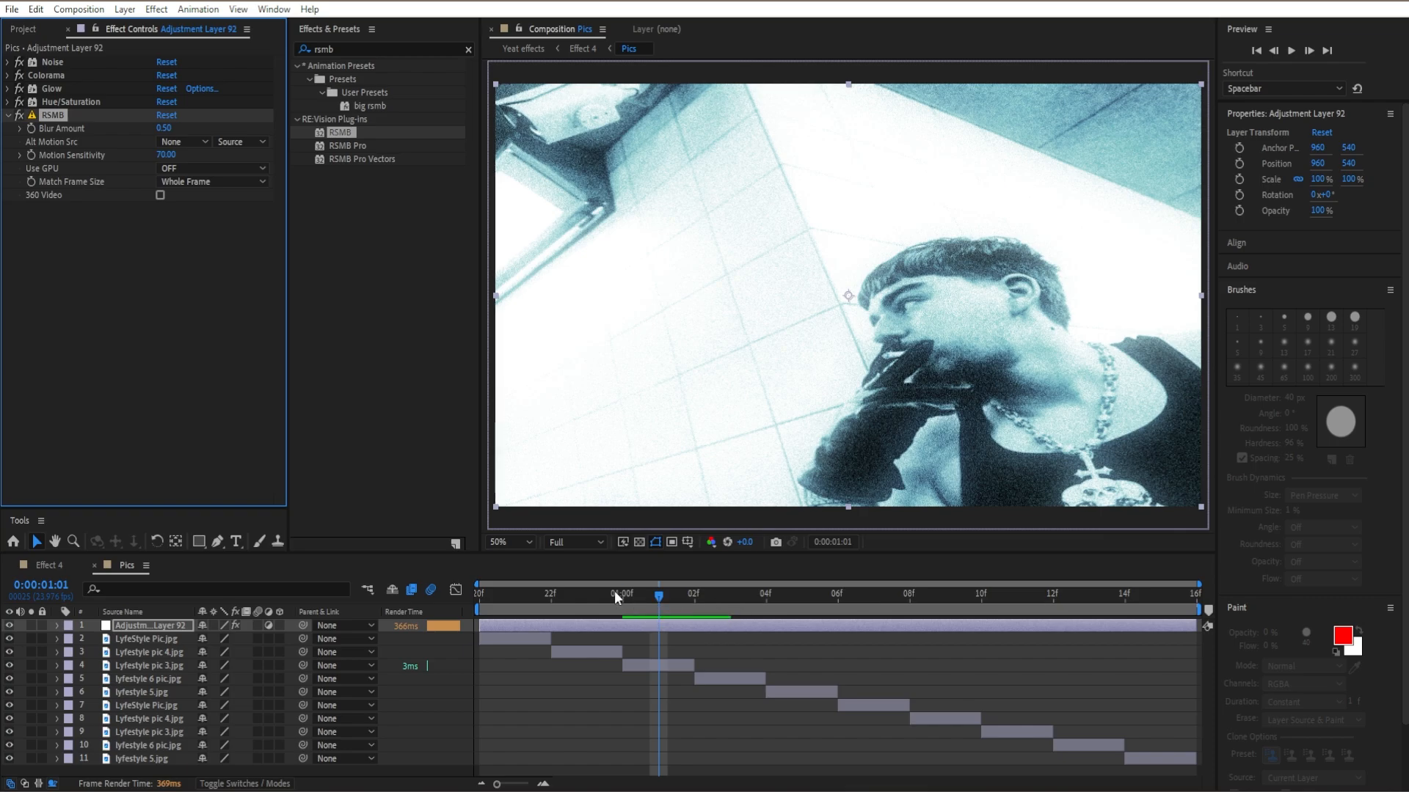
key("ctrl+s")
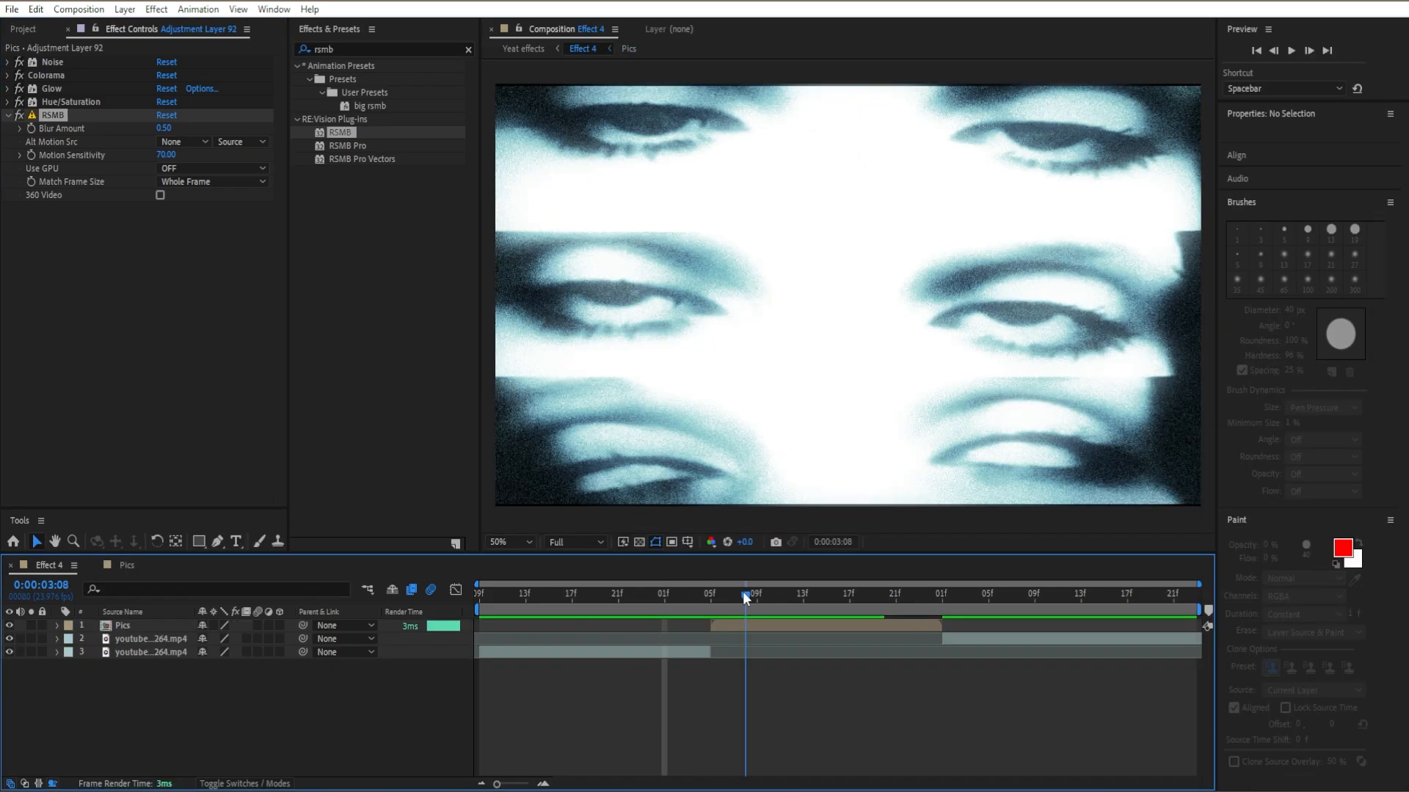
Create an adjustment layer above all layers of Effect 4 at 0:00:02:22 and clear the effects search.
left_click_drag(742, 591, 632, 601)
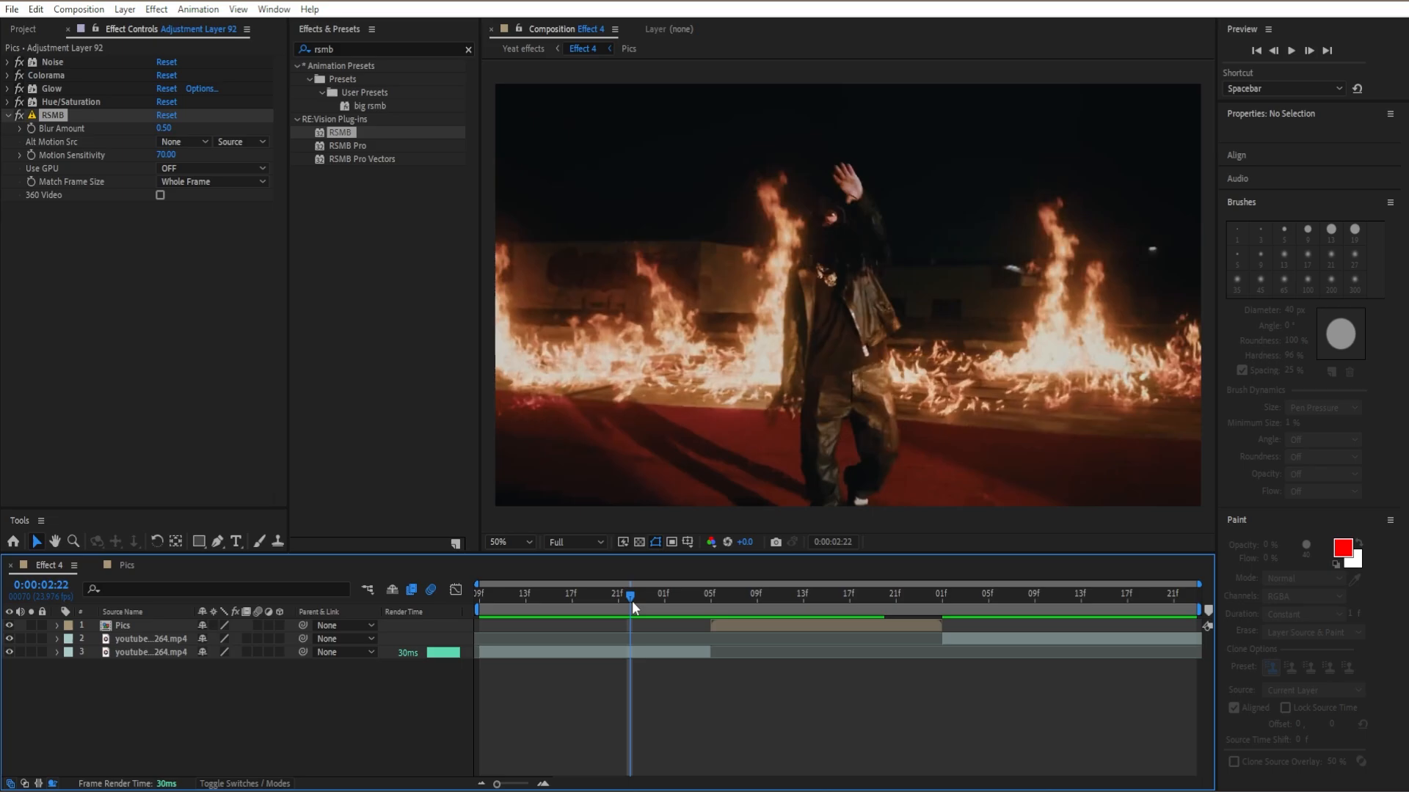
right_click(429, 675)
mouse_move(494, 478)
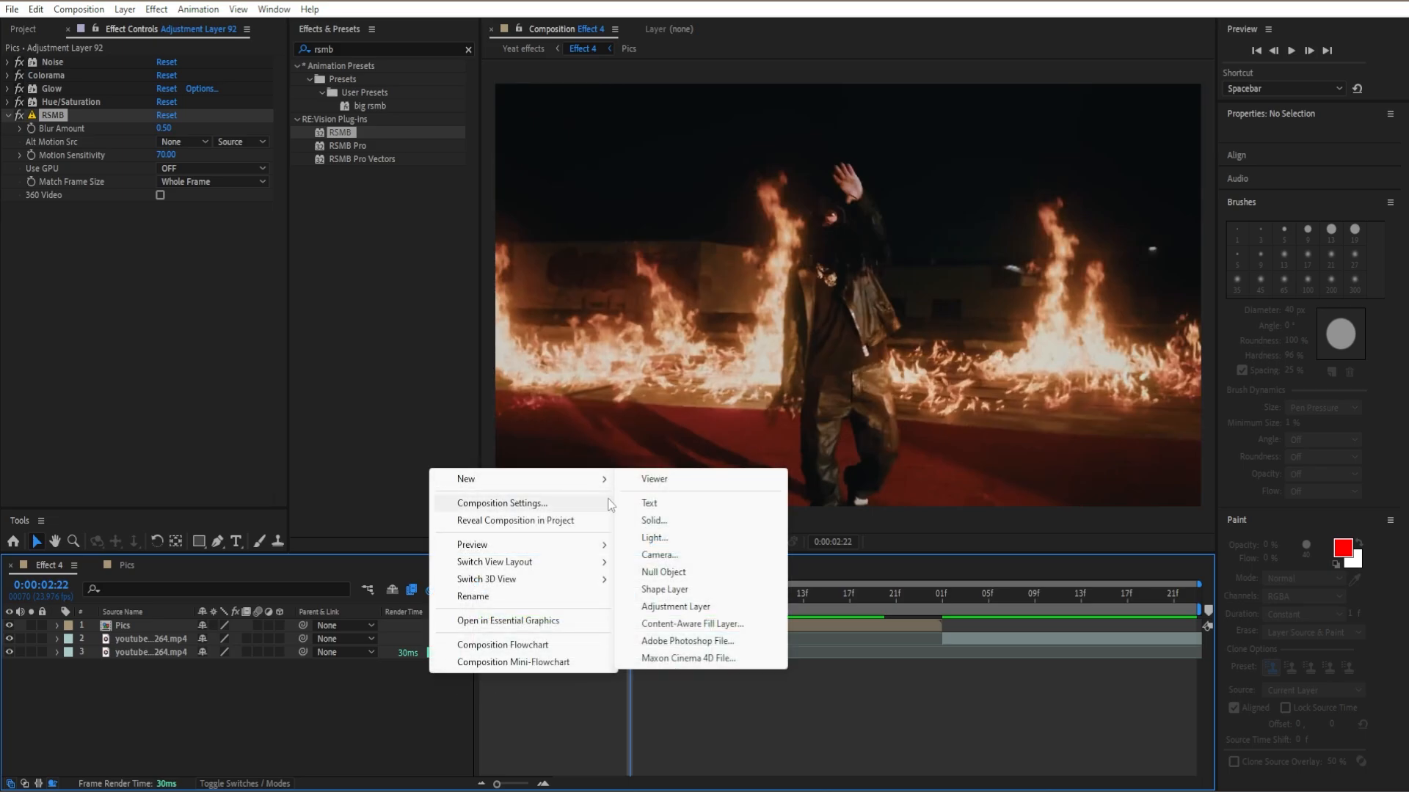
left_click(675, 606)
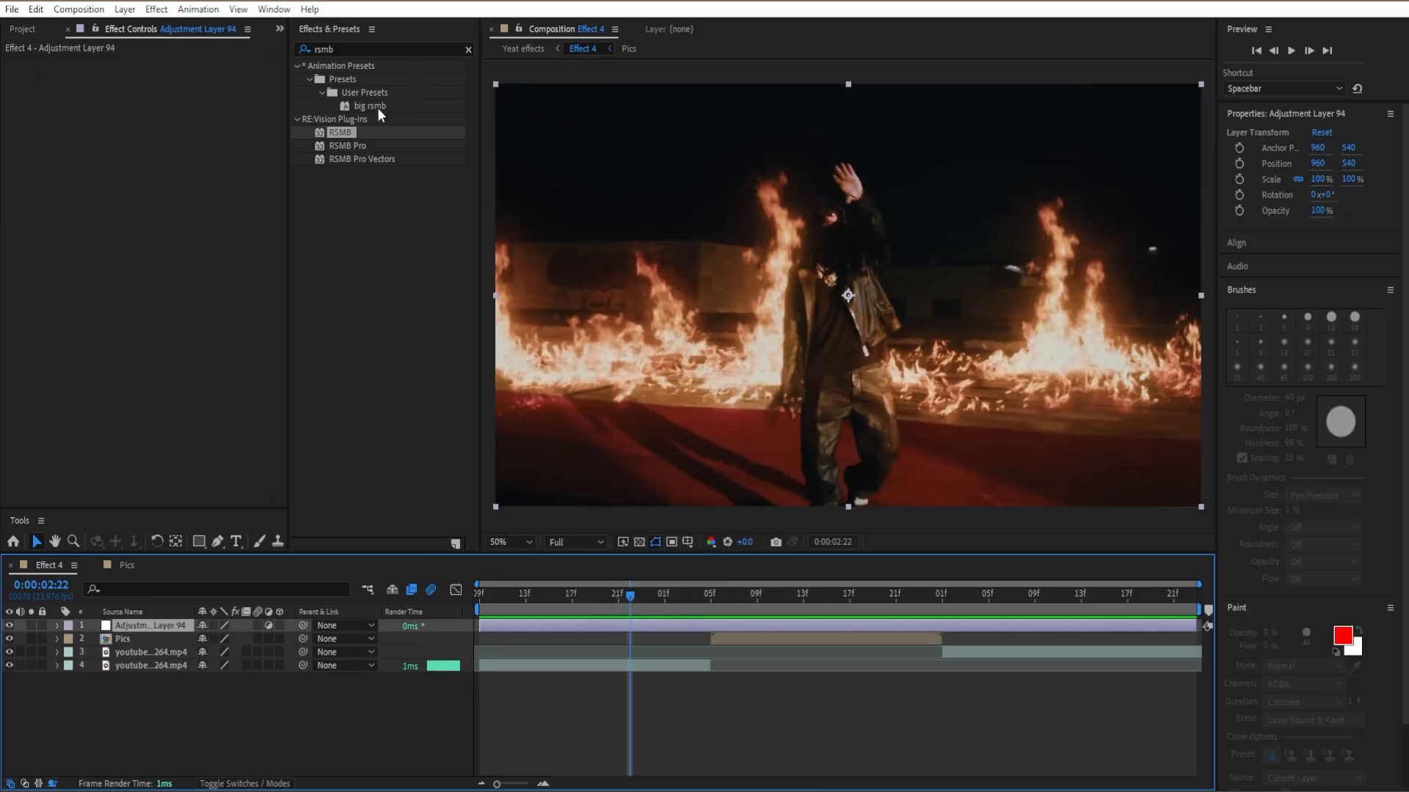
left_click(468, 48)
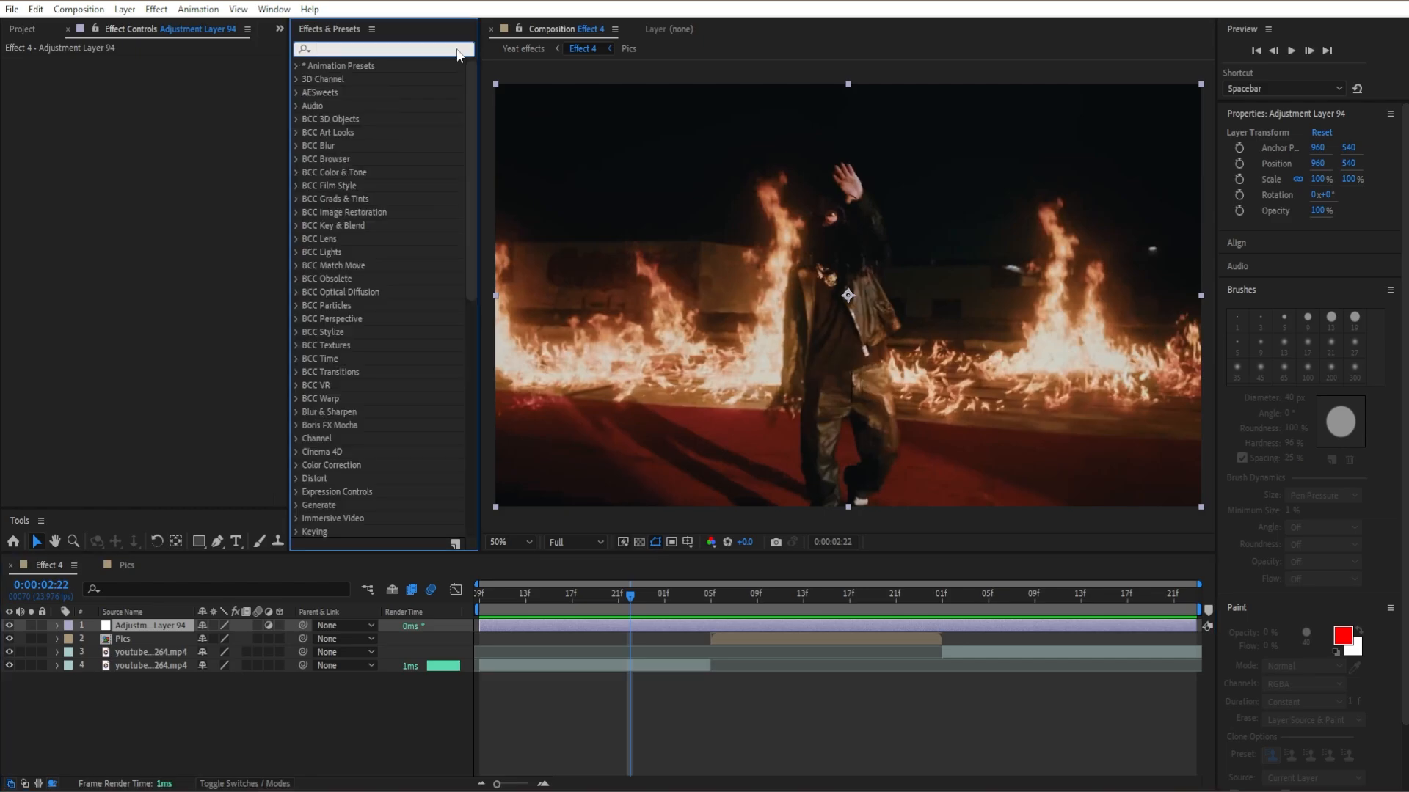
Apply the Exposure effect to the adjustment layer, add an Exposure keyframe at 0:00:03:03 and reveal it in the timeline.
type("expos")
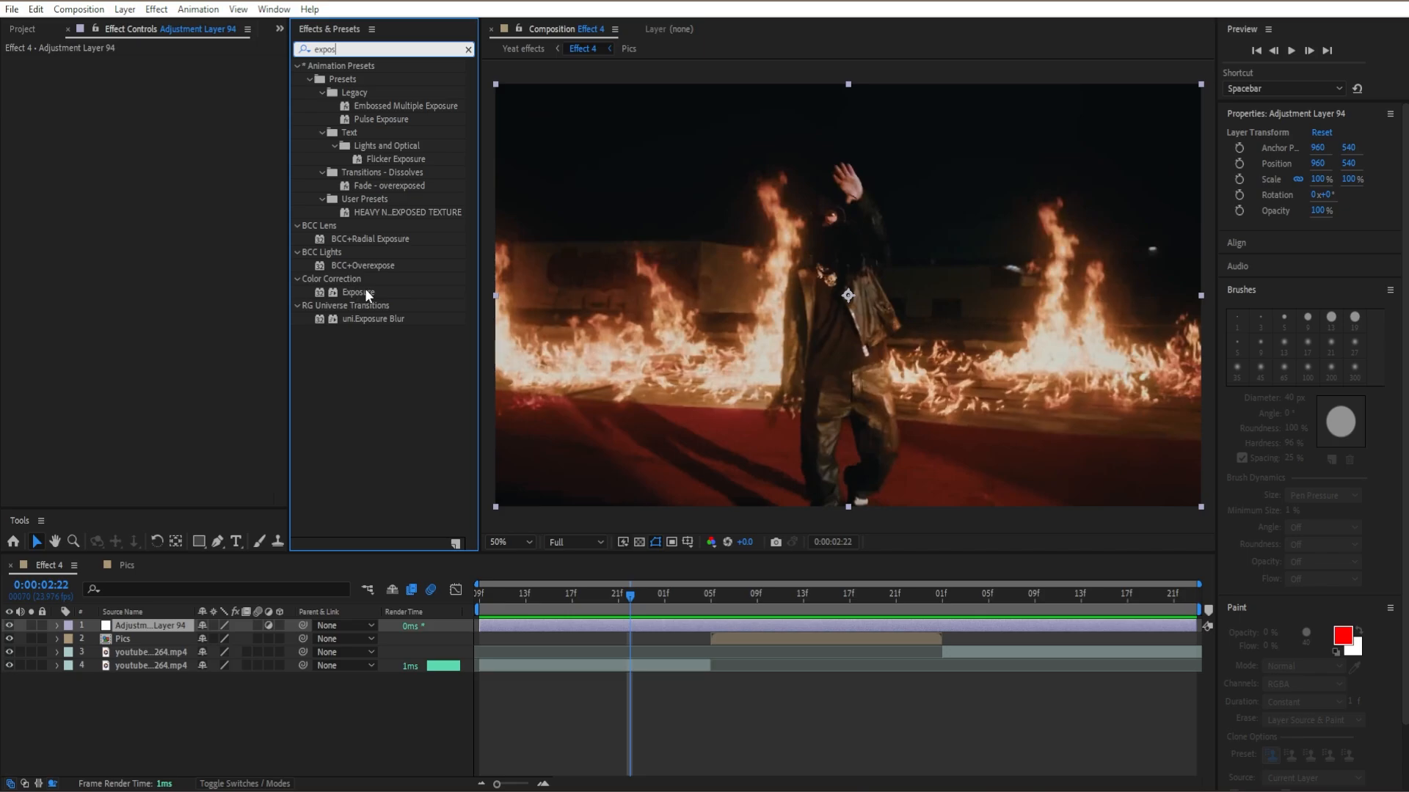
left_click_drag(364, 288, 213, 308)
scroll(676, 595, "up", 2)
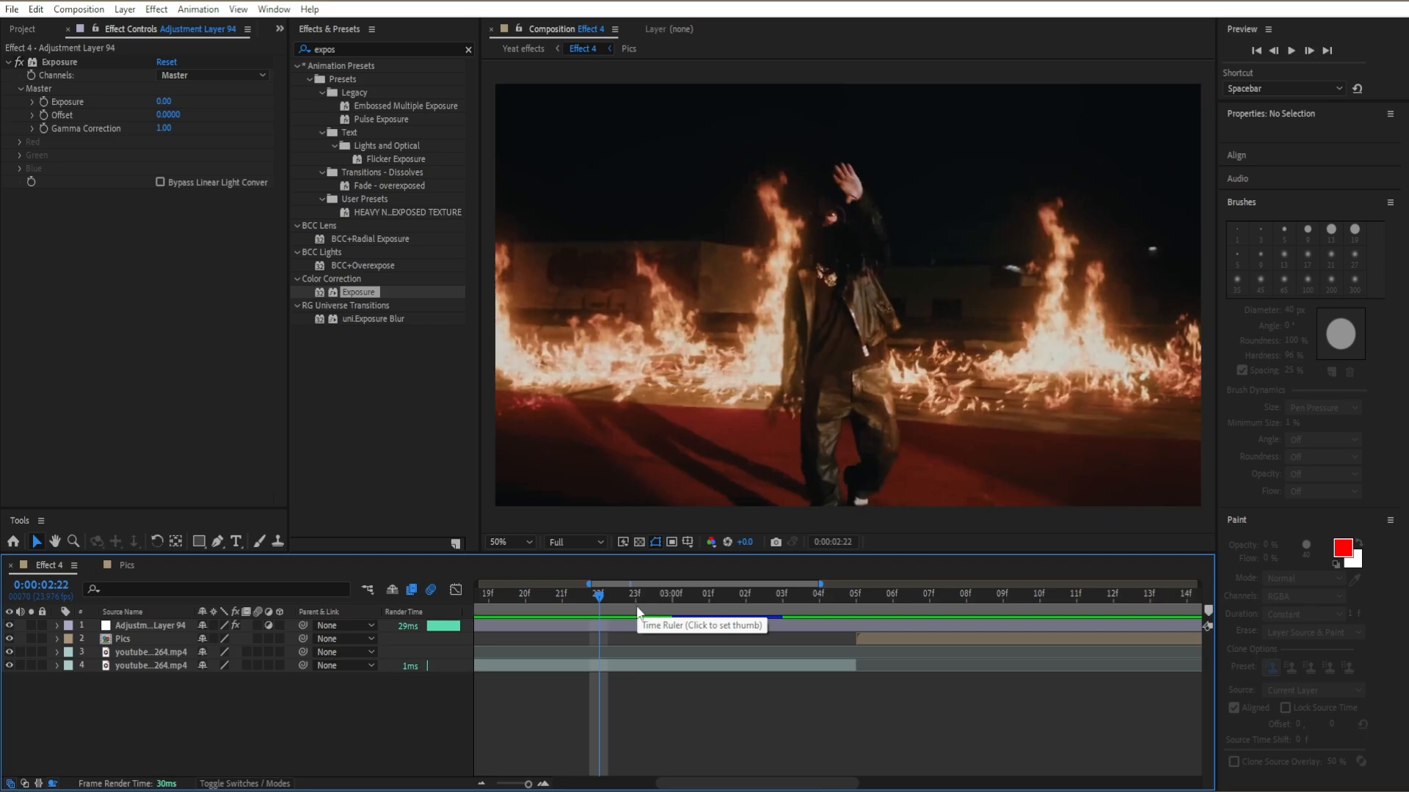
left_click_drag(647, 597, 782, 580)
left_click(807, 627)
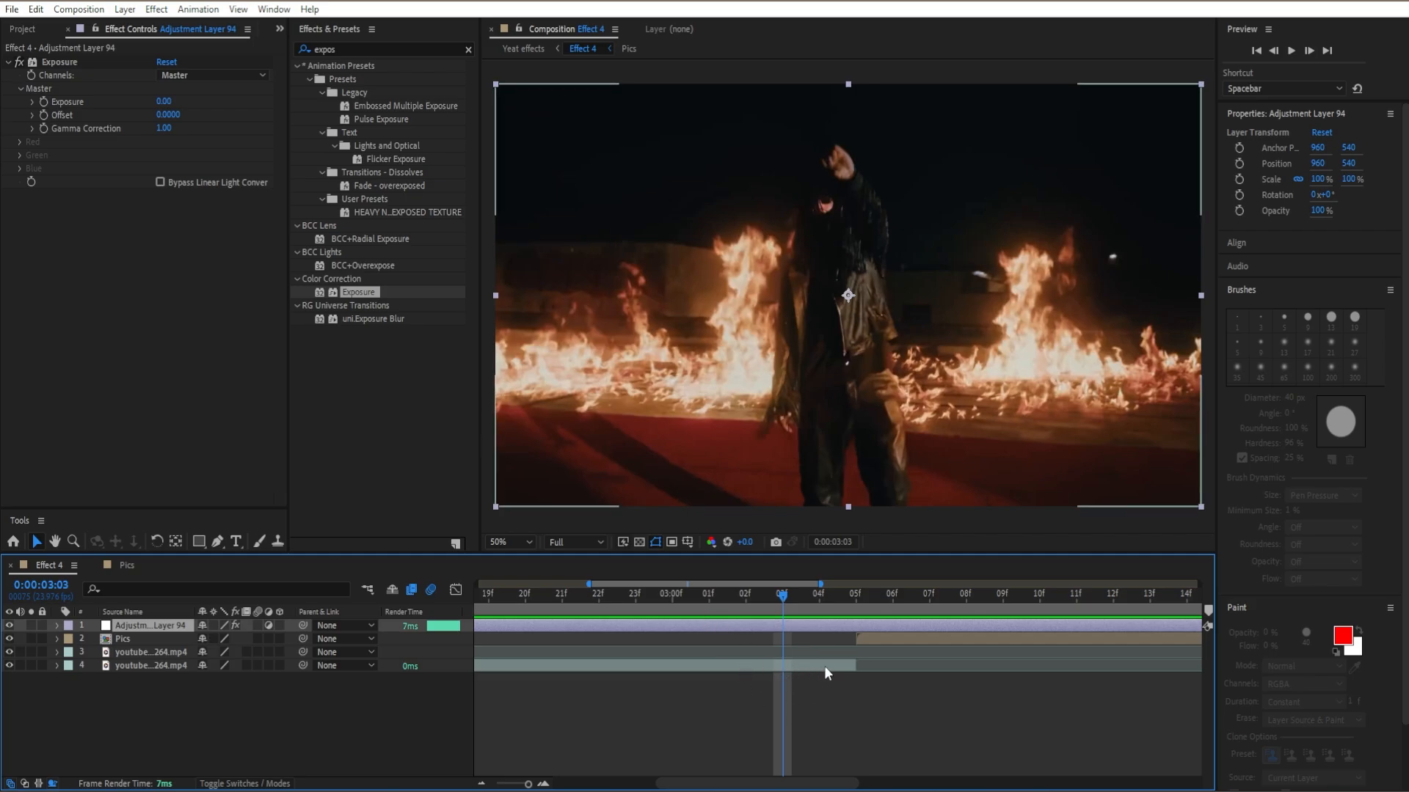
left_click(45, 101)
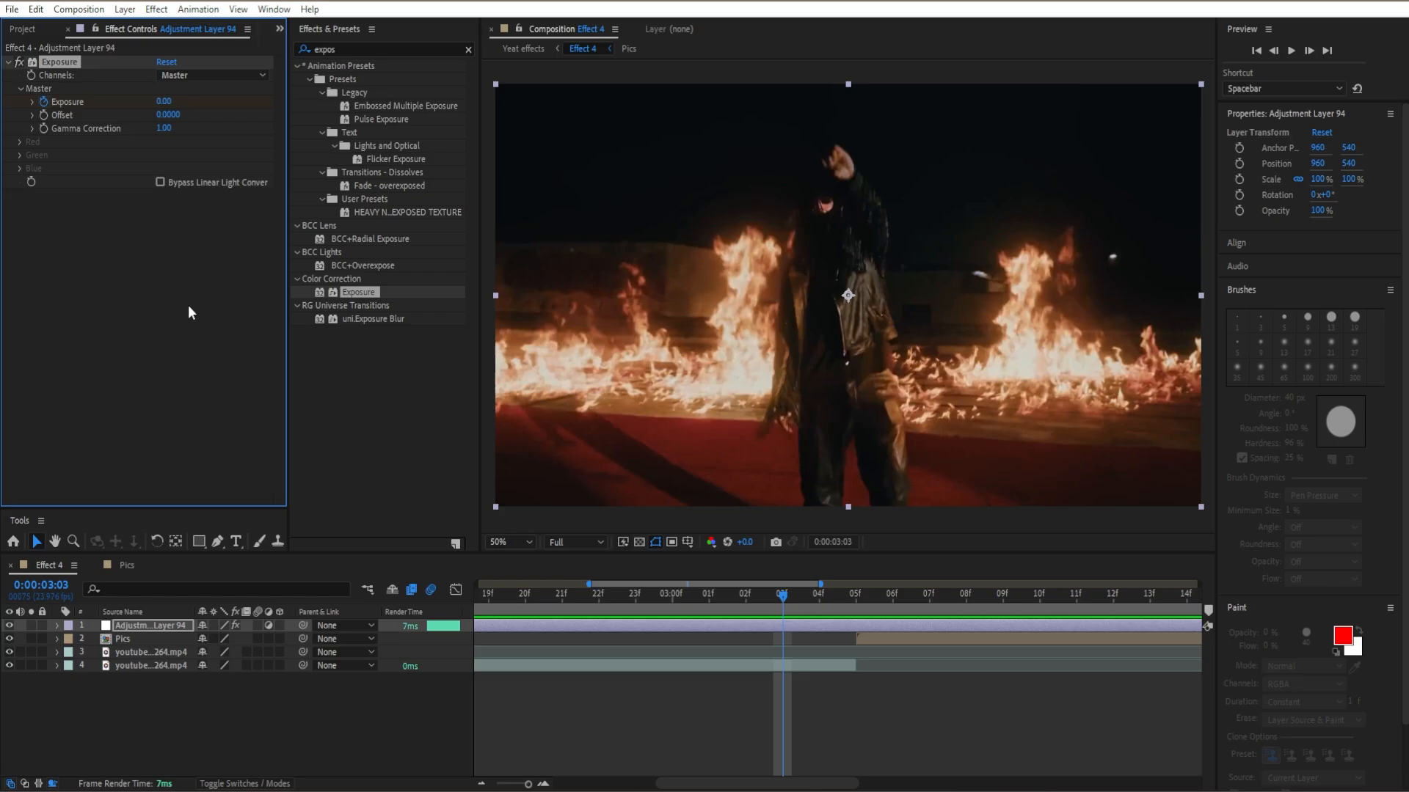
key("u")
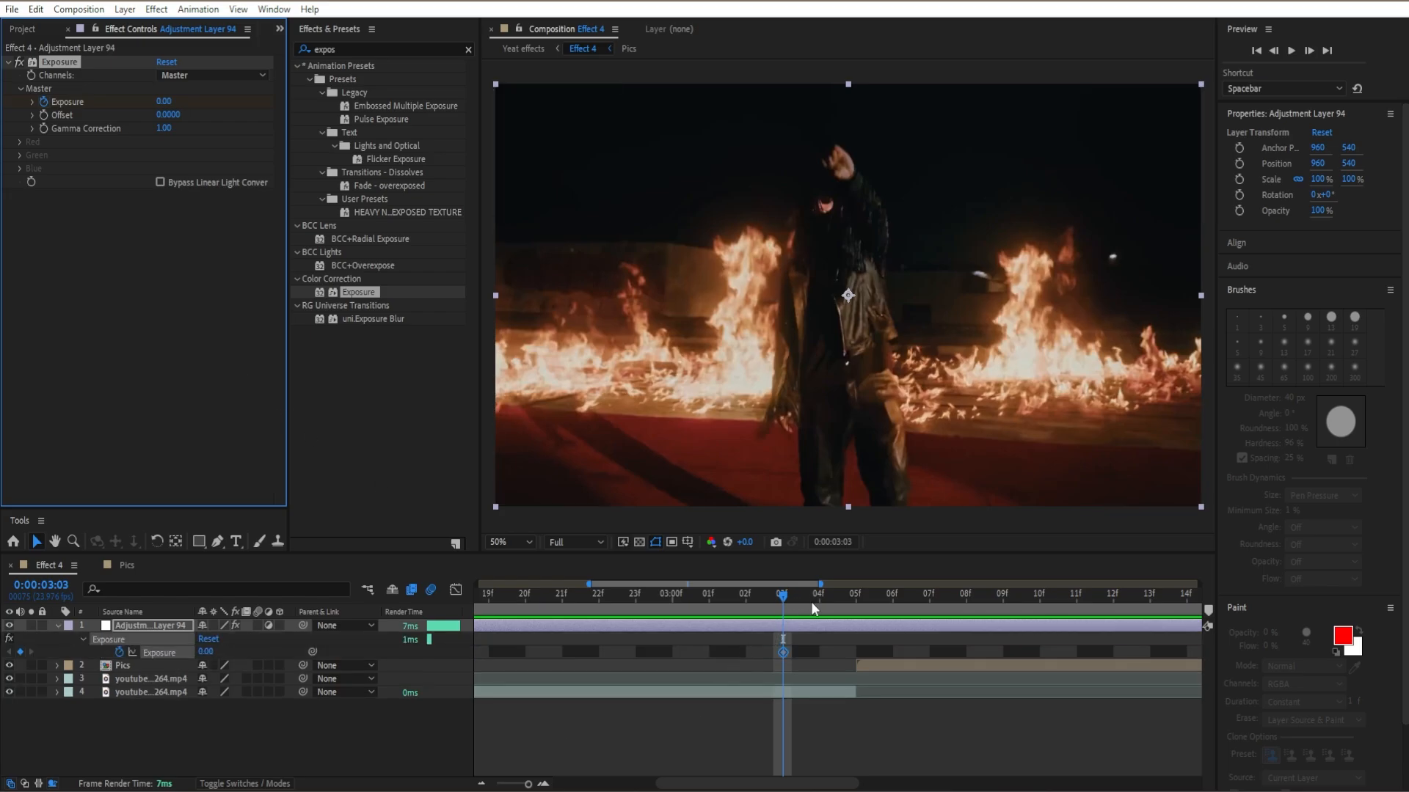
Set Exposure to 8.91 at 0:00:03:05, where the Pics layer starts, and preview the flash.
left_click(856, 595)
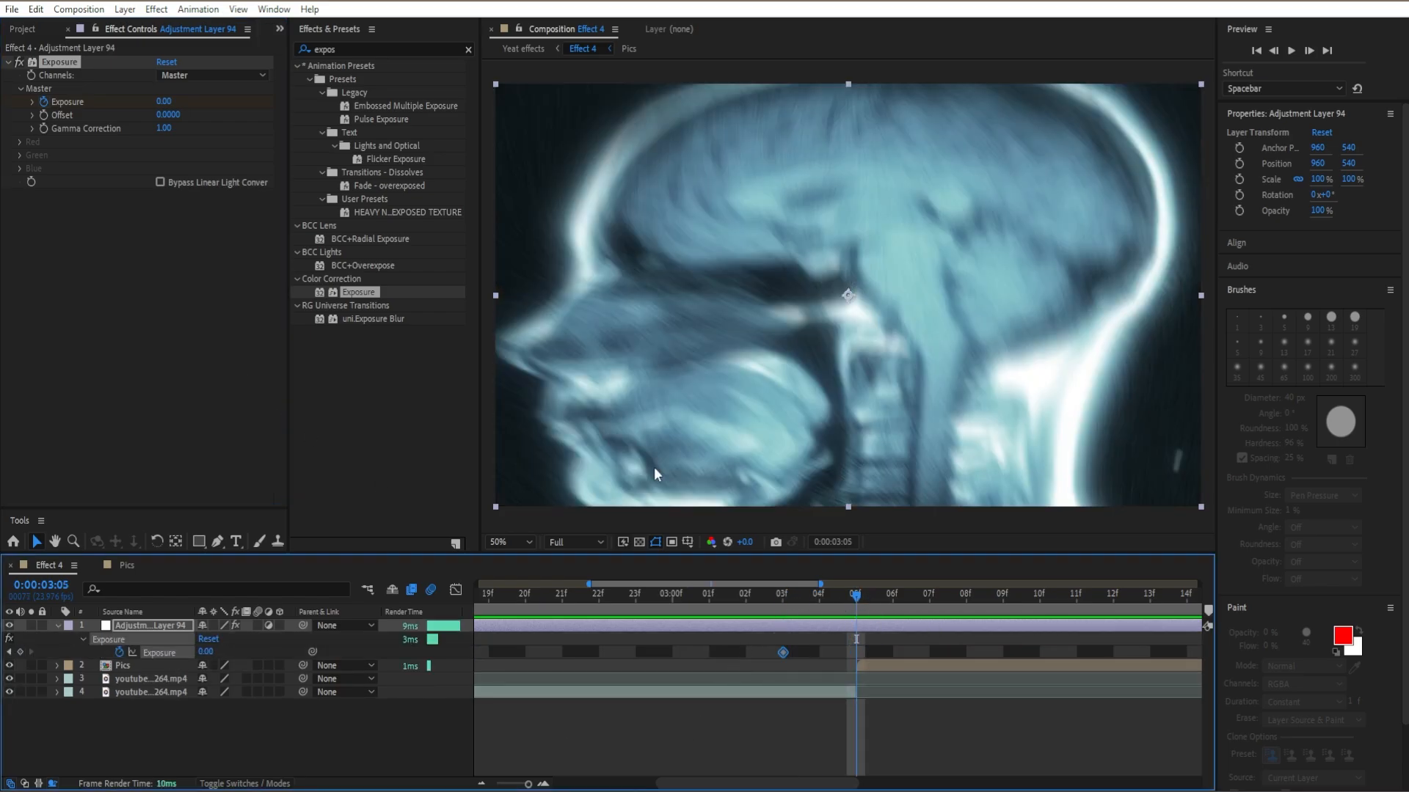
left_click_drag(164, 102, 211, 102)
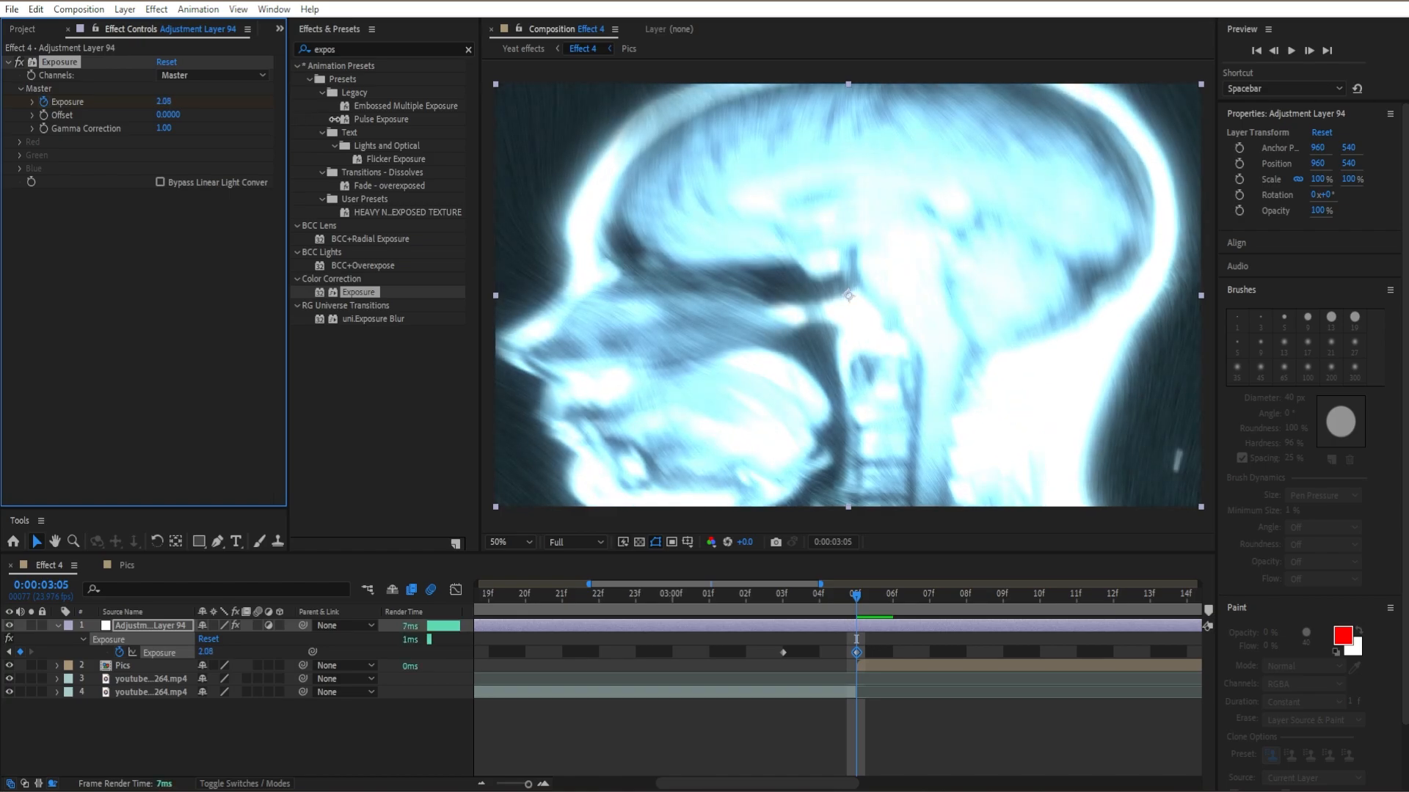
left_click_drag(339, 119, 405, 121)
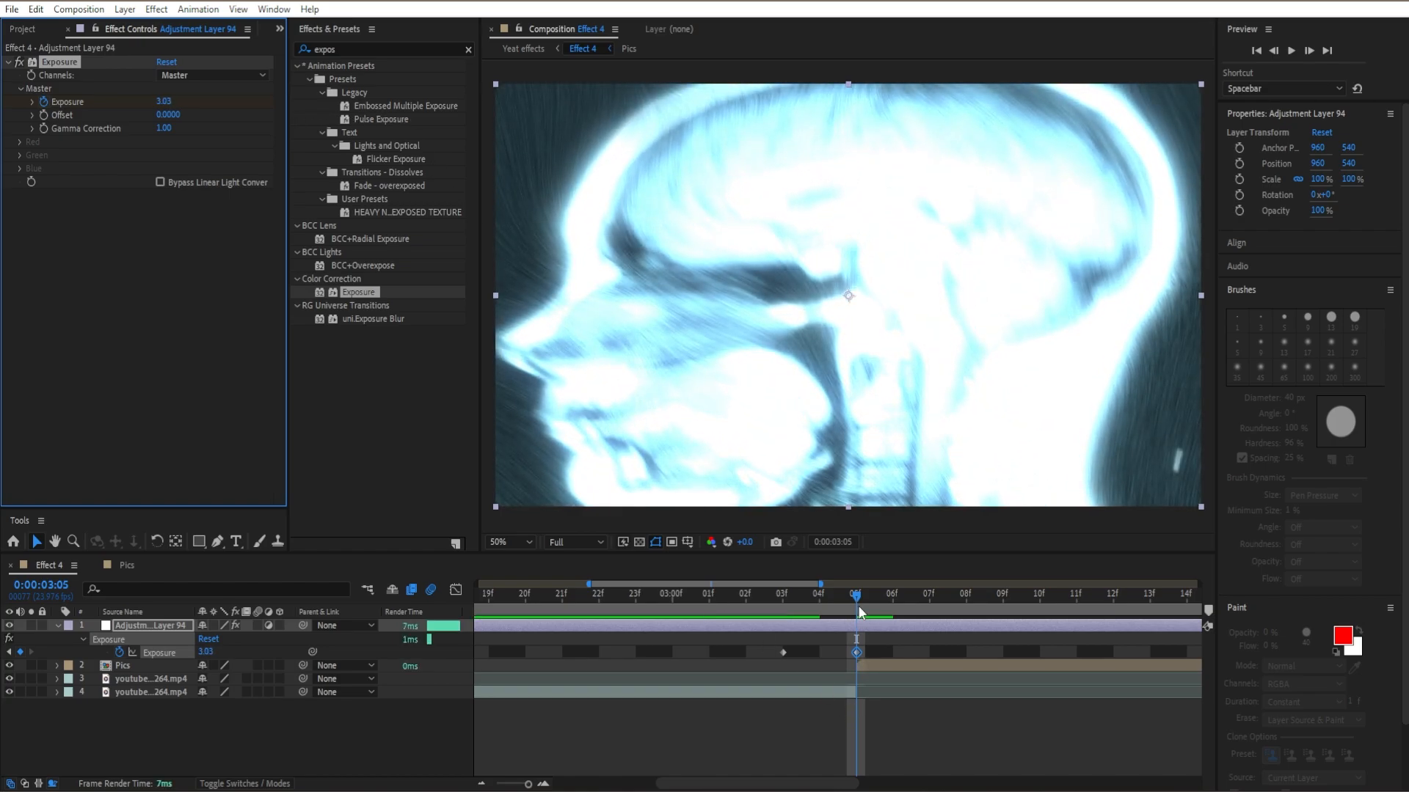
mouse_move(857, 606)
left_mouse_down()
mouse_move(793, 600)
mouse_move(846, 604)
left_mouse_up()
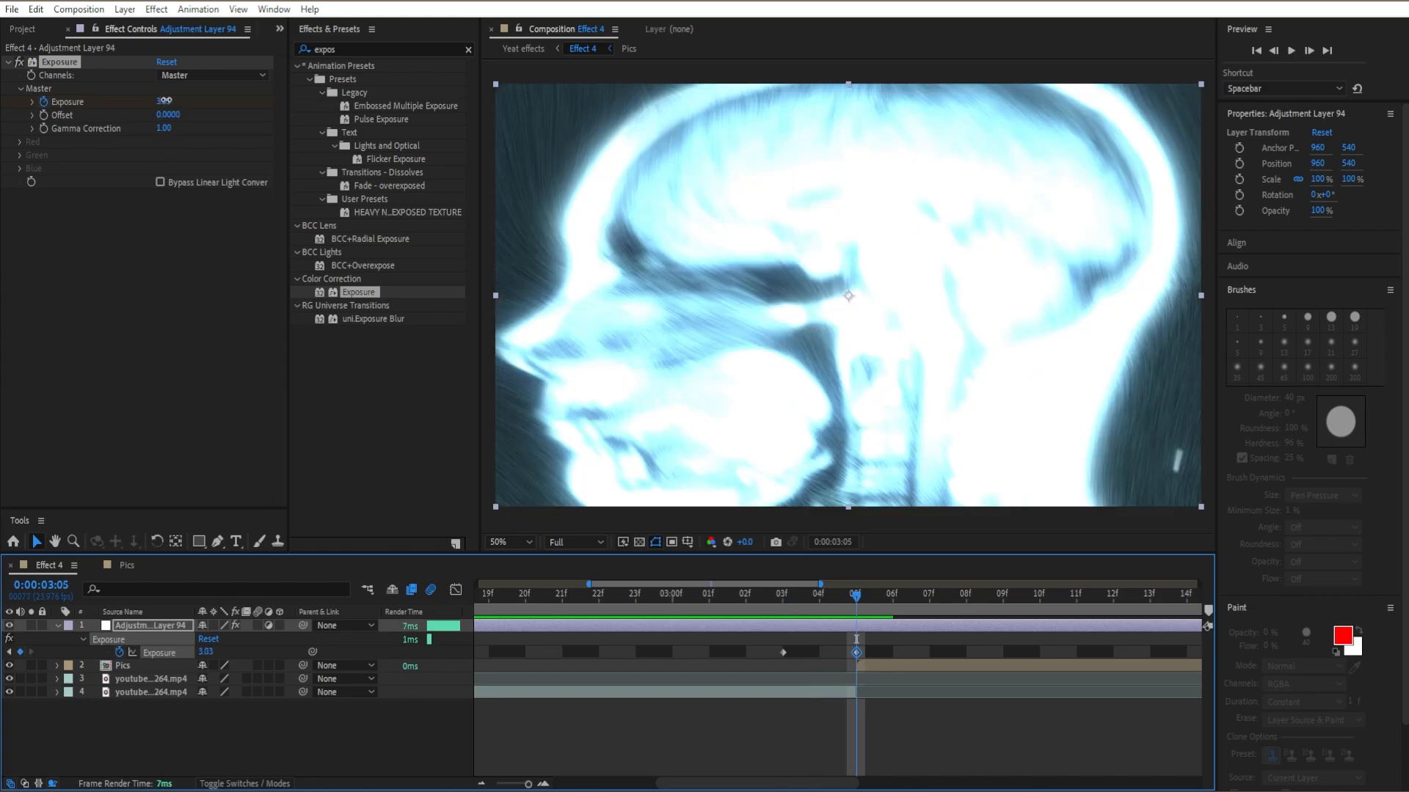
left_click_drag(164, 101, 798, 393)
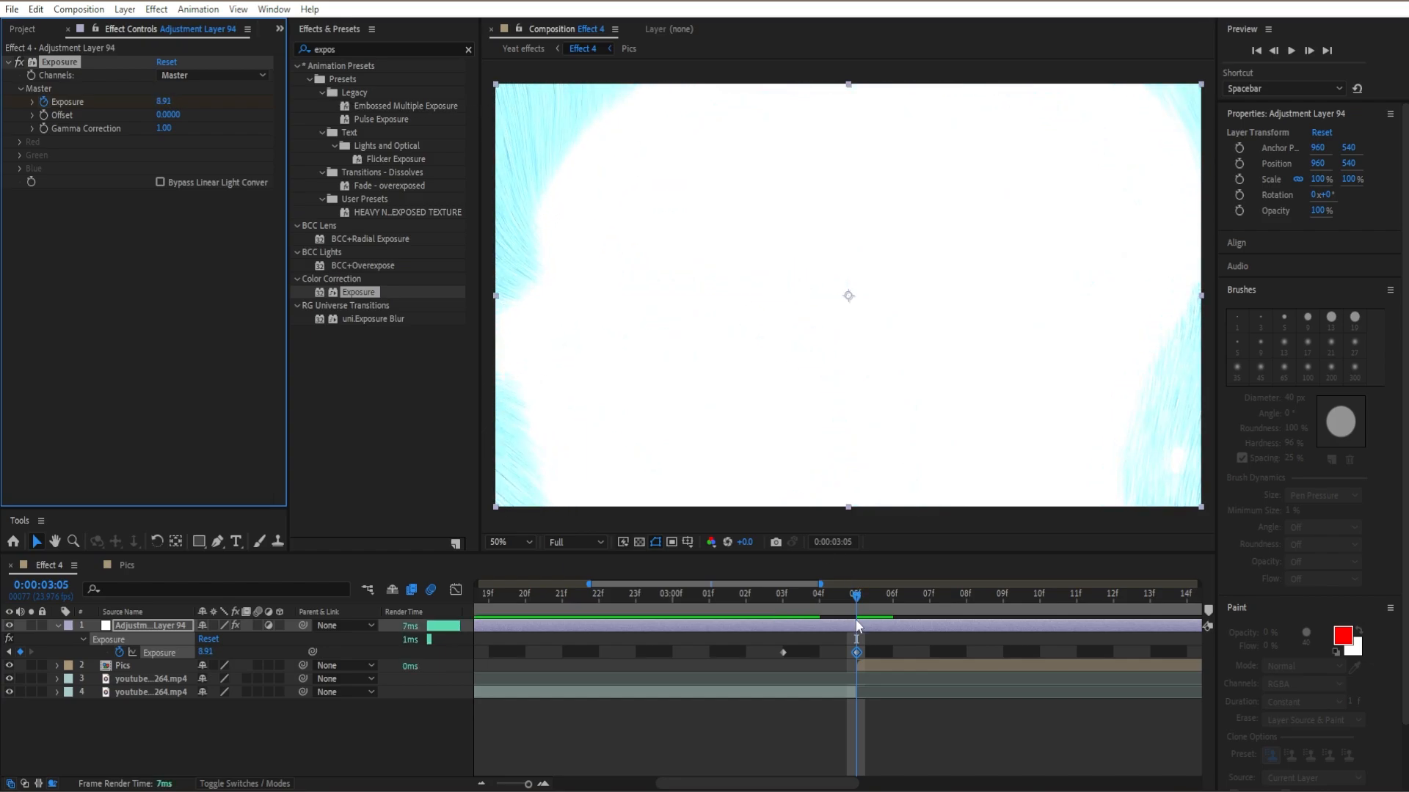
left_click(853, 594)
left_click_drag(853, 595, 667, 631)
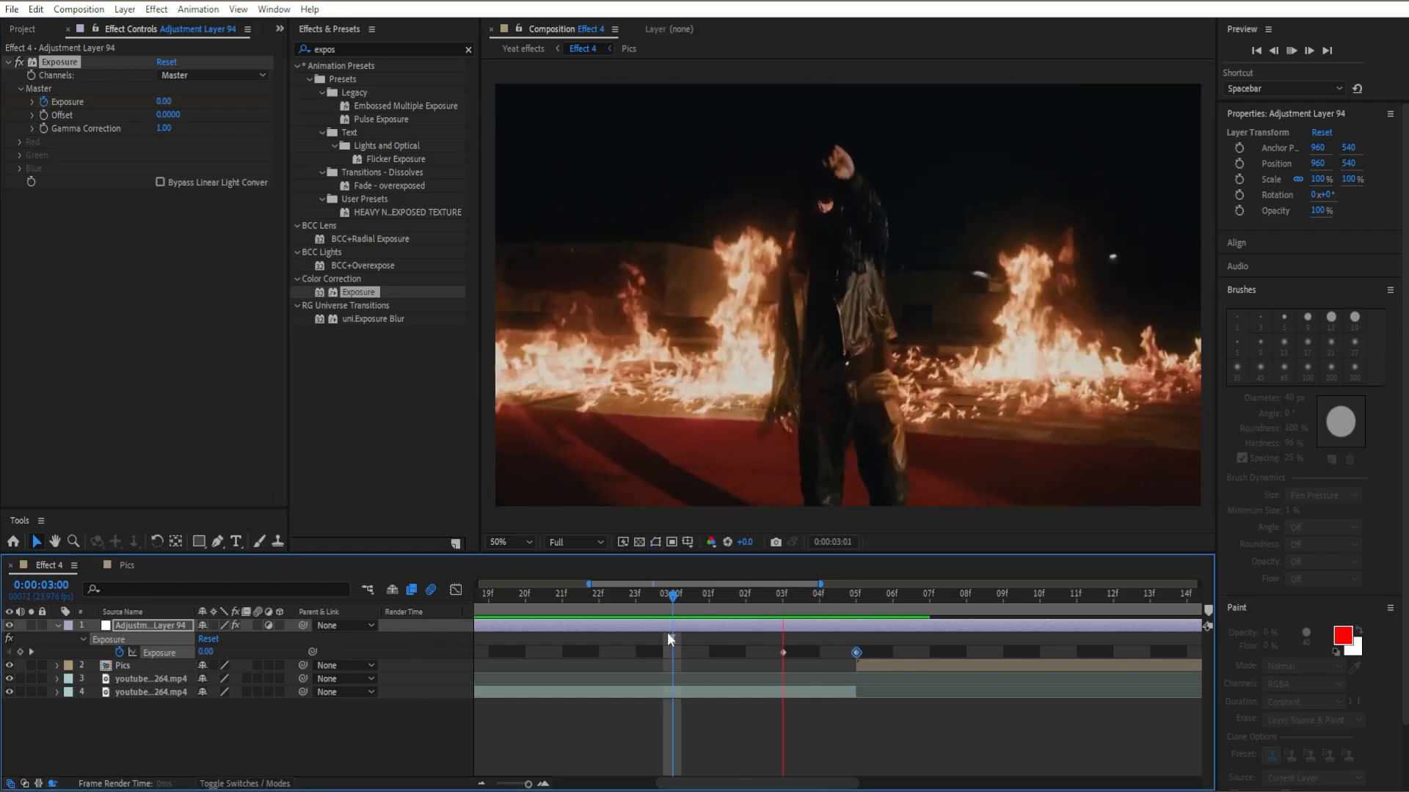
key("space")
Move the bright Exposure keyframe to 0:00:03:04 and the starting keyframe to 0:00:03:02, previewing the timing.
left_click(819, 594)
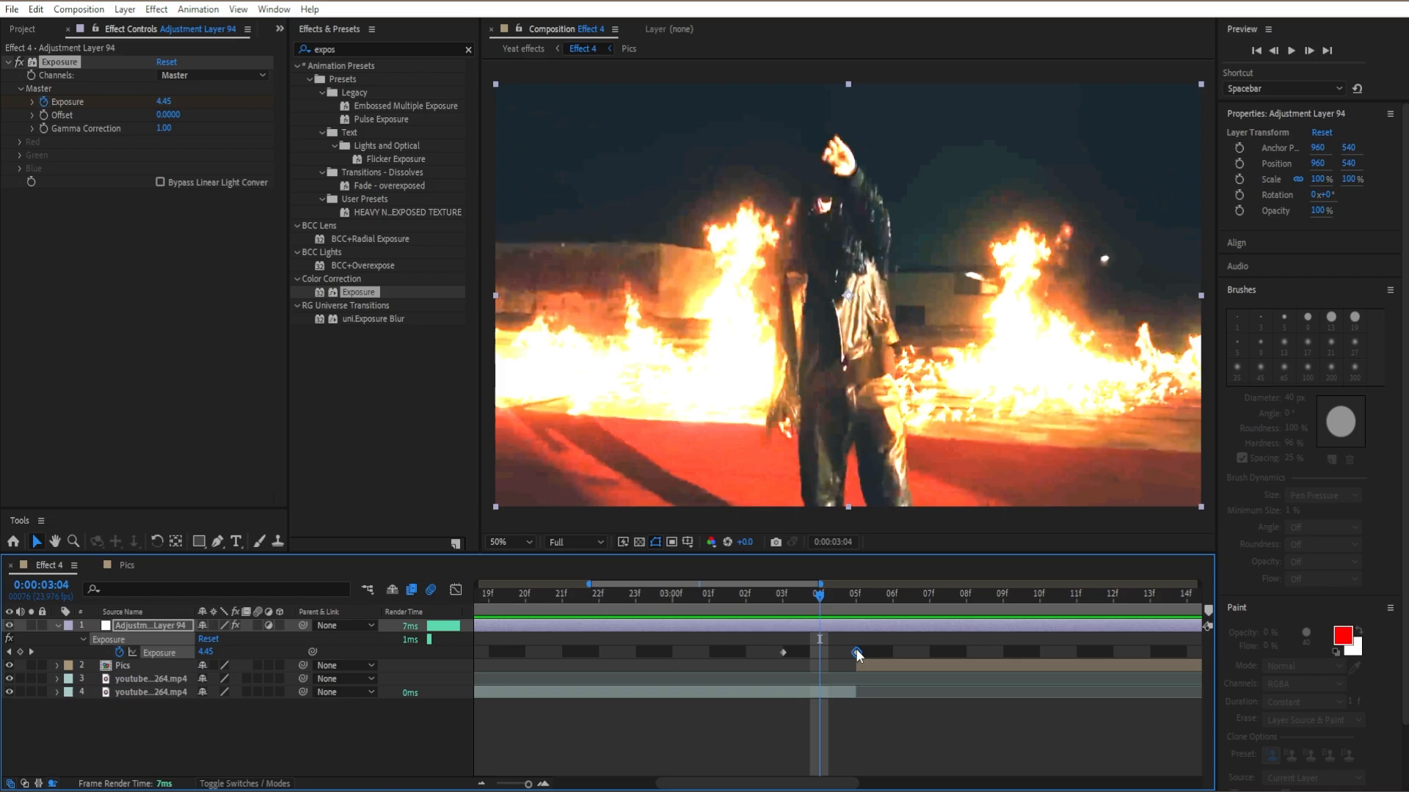
left_click_drag(856, 653, 820, 653)
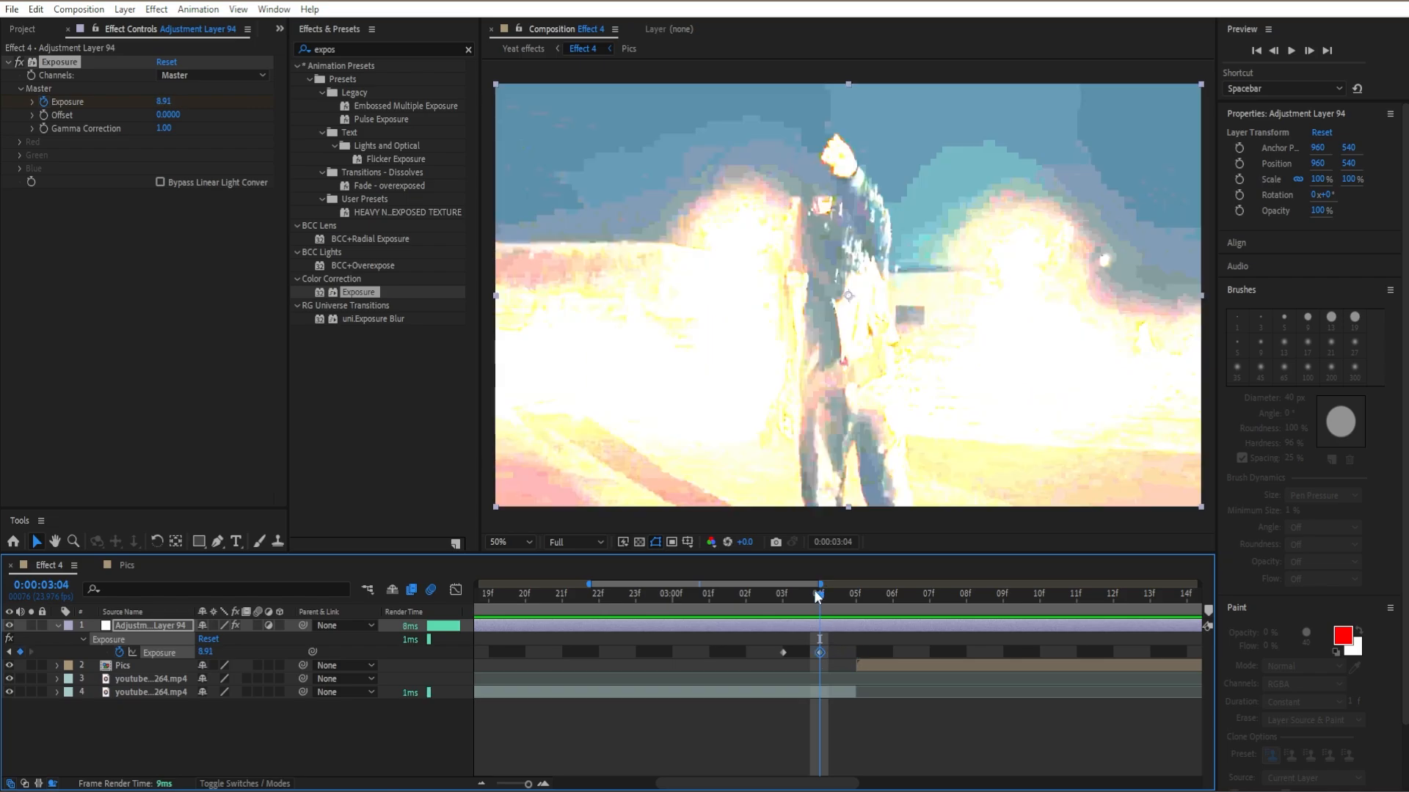
left_click_drag(817, 595, 649, 622)
key("space")
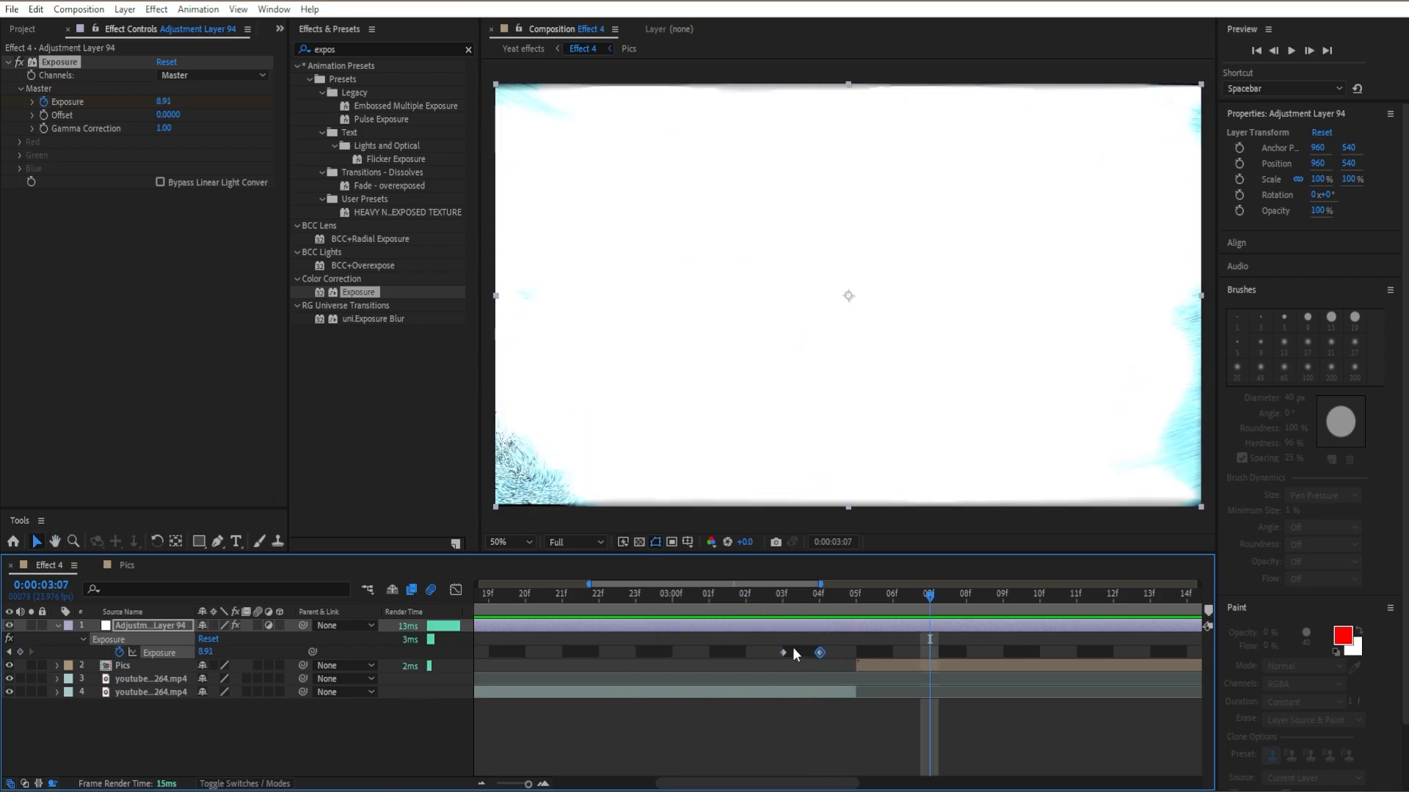
left_click(700, 609)
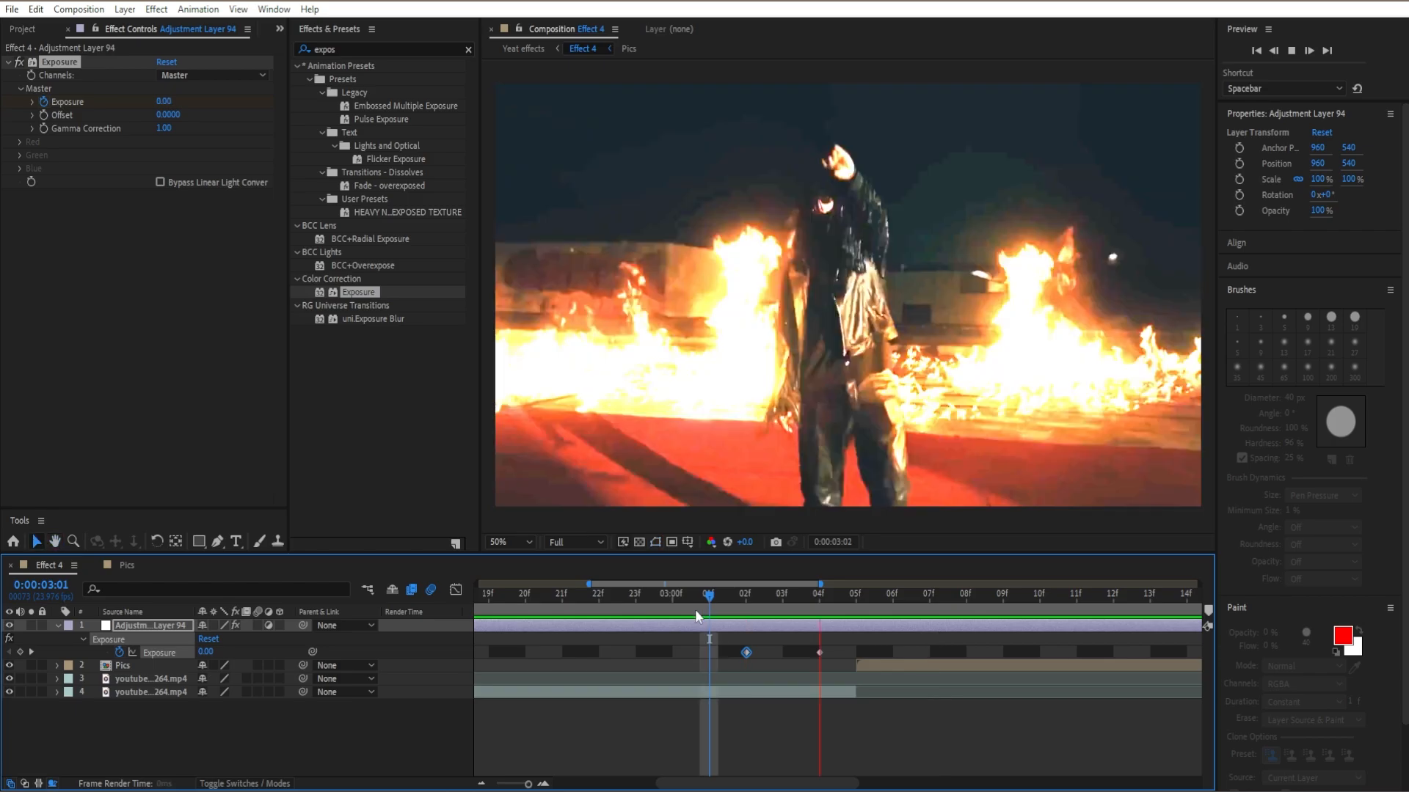
Set Exposure to 0 at 0:00:03:06 and apply Easy Ease to all three Exposure keyframes.
left_click(857, 601)
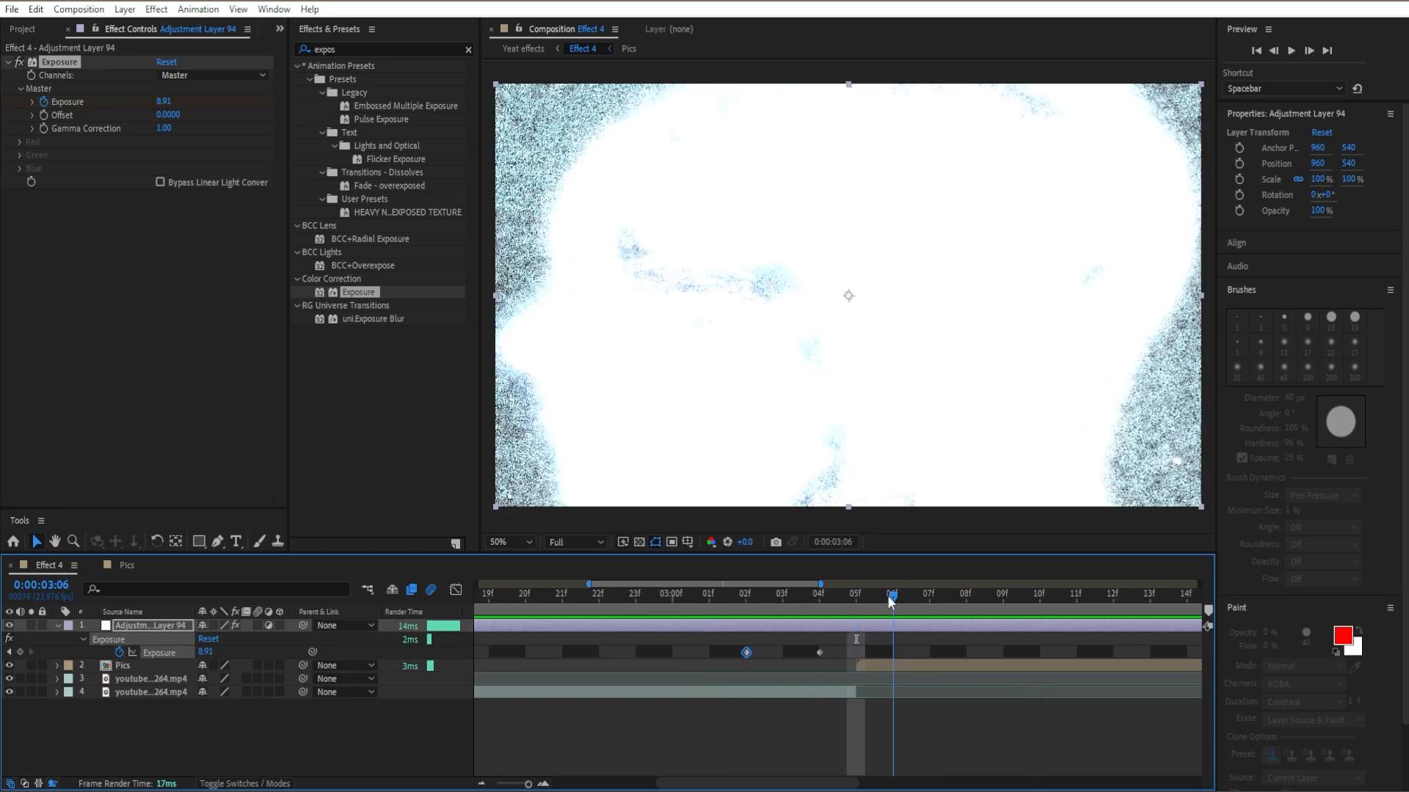
left_click(163, 101)
type("0")
key("Return")
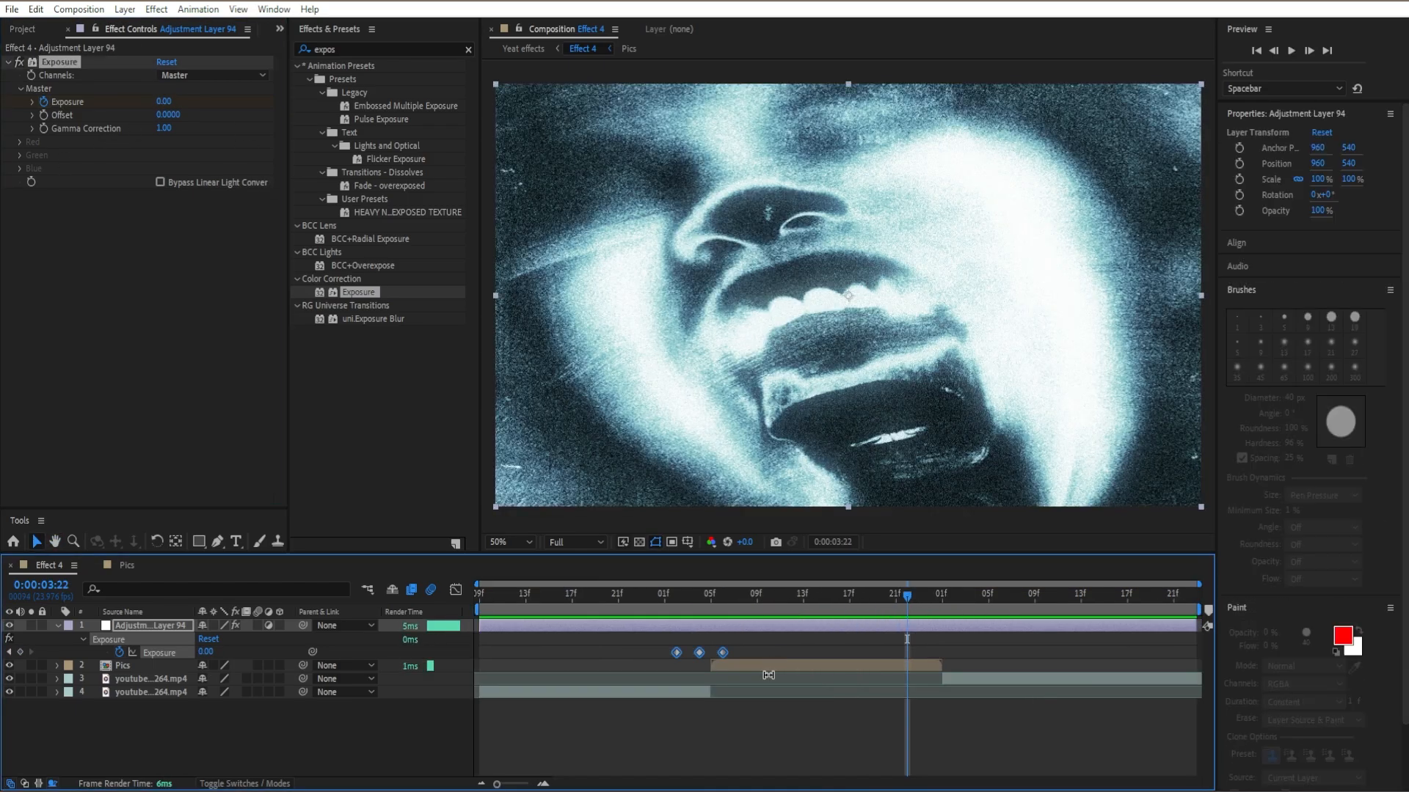
key("F9")
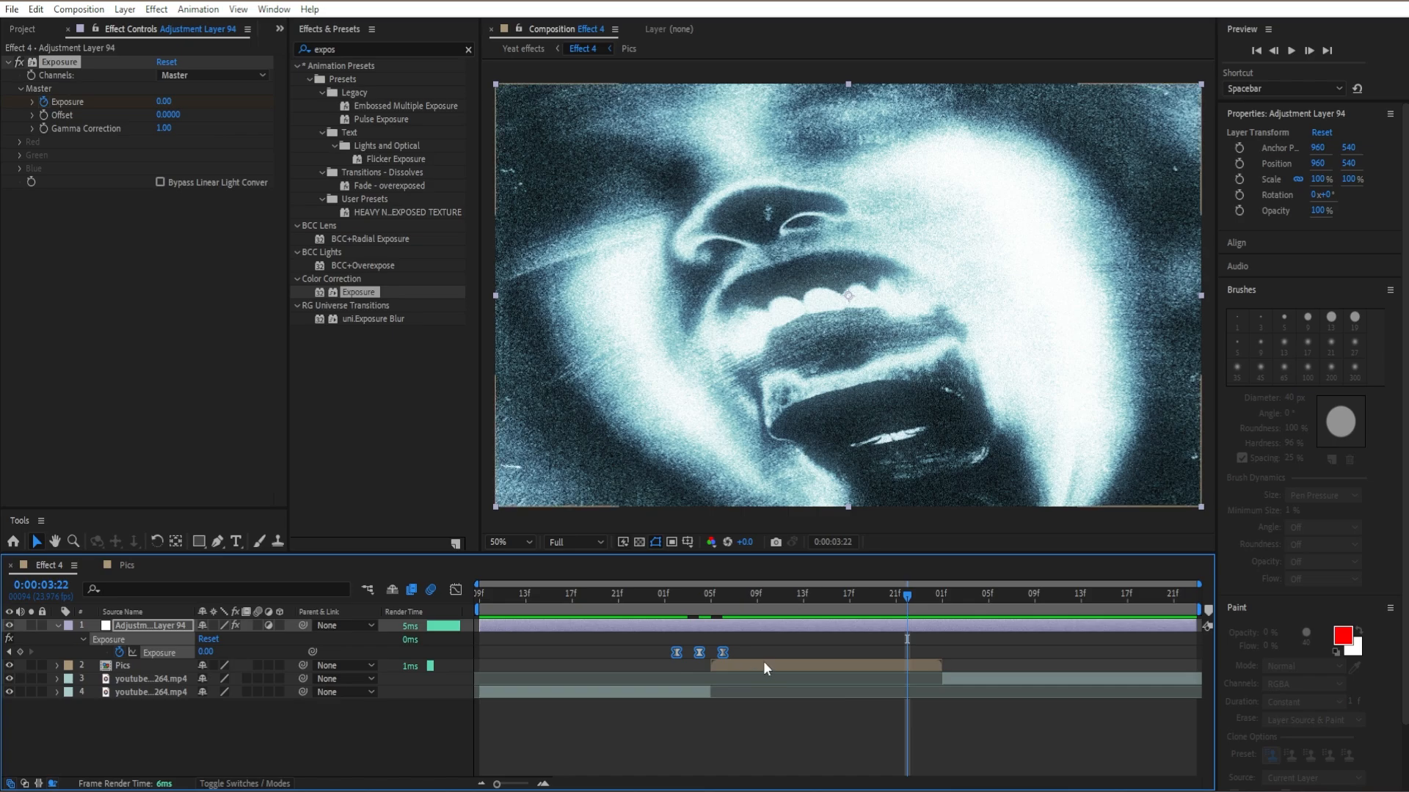
Paste a copy of the three Exposure keyframes, align its bright keyframe with the Pics layer's end at 0:00:04:01, and preview.
key("ctrl+v")
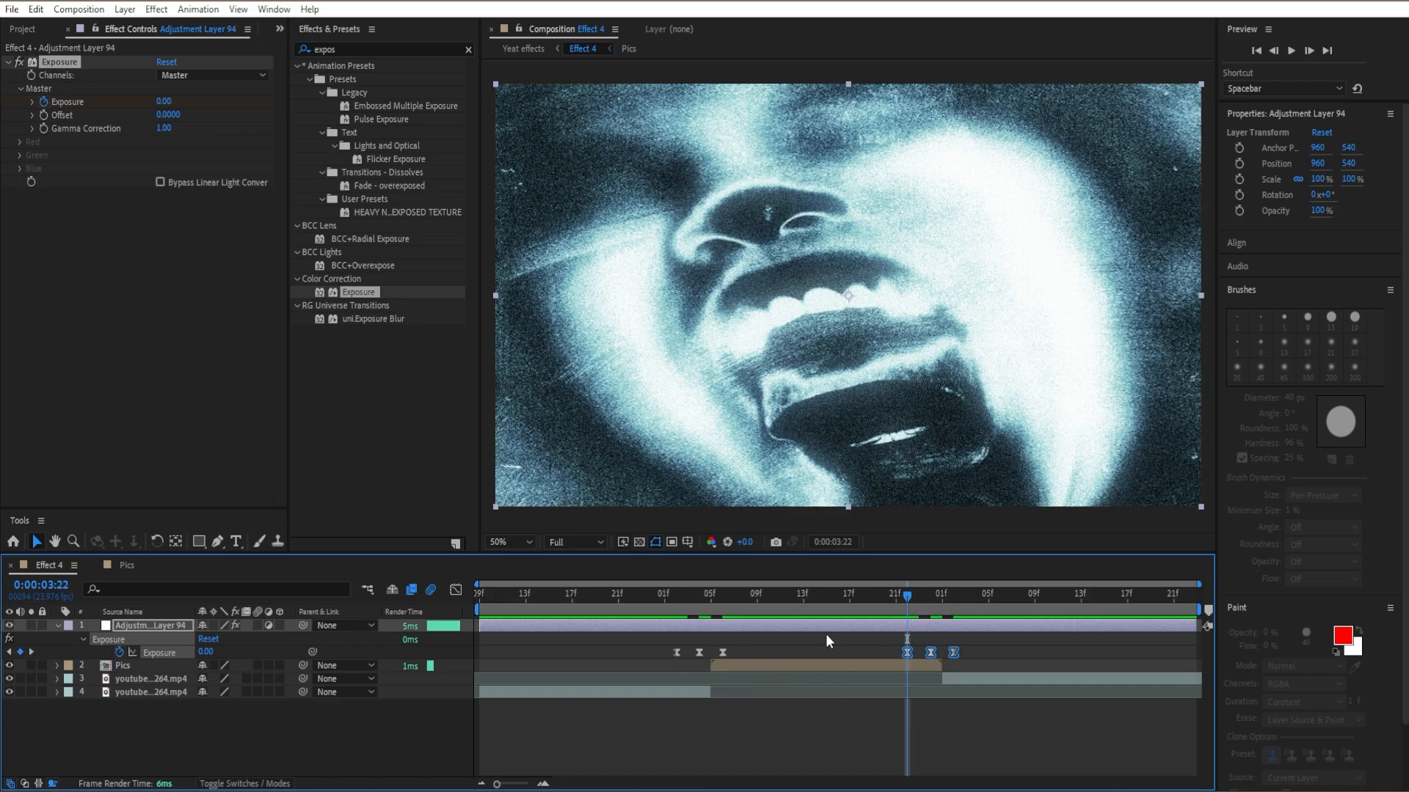
scroll(965, 658, "up", 3)
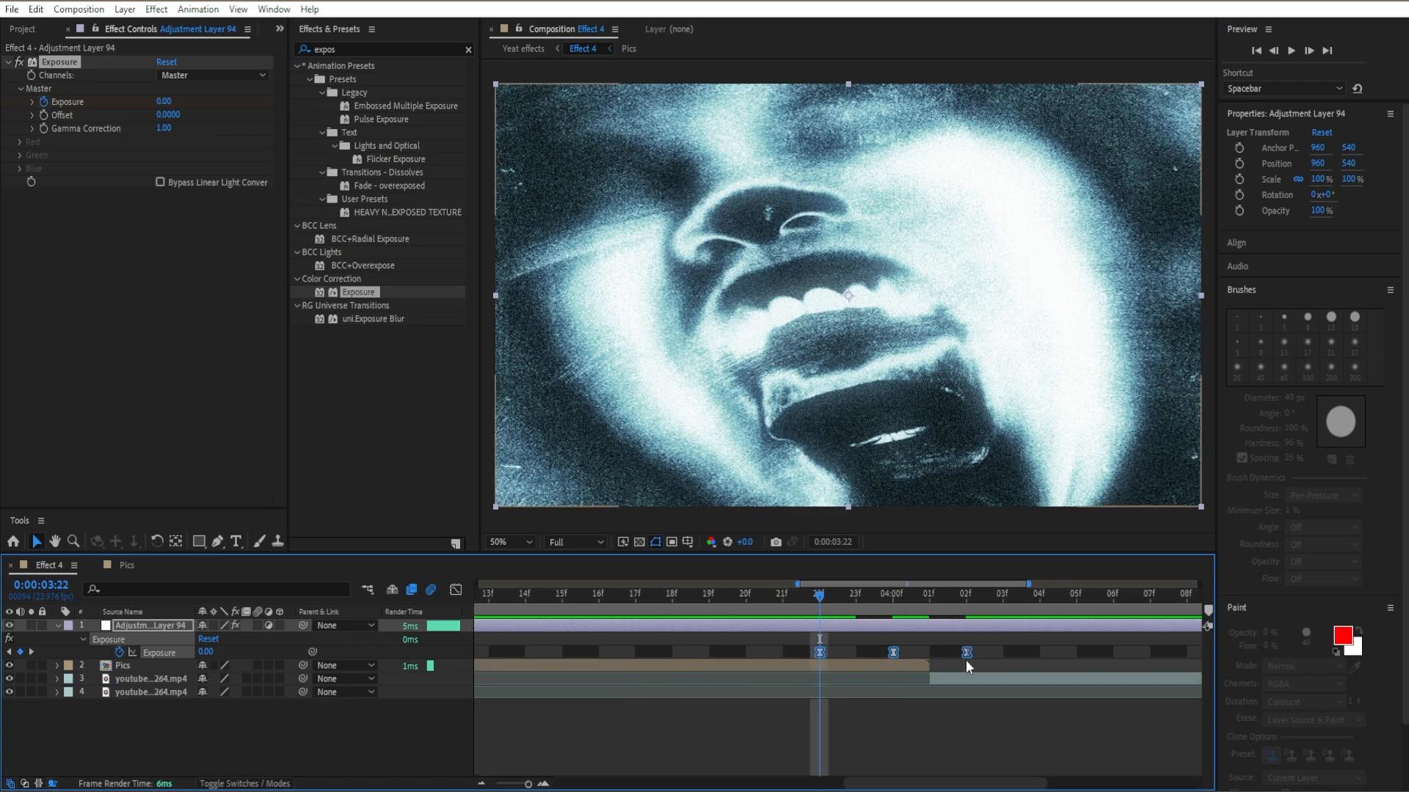
left_click_drag(826, 588, 930, 588)
left_click_drag(893, 652, 929, 652)
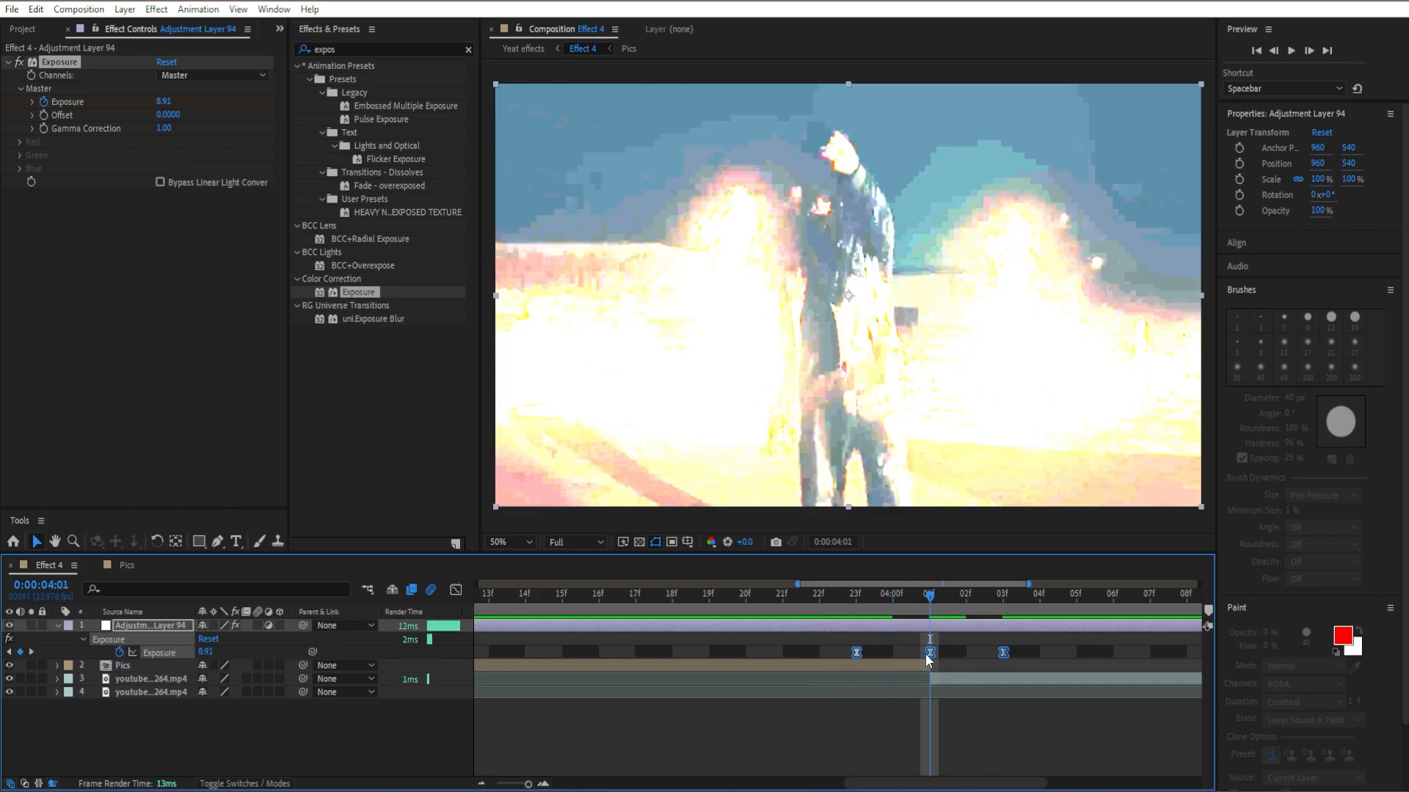
left_click_drag(929, 592, 790, 615)
key("space")
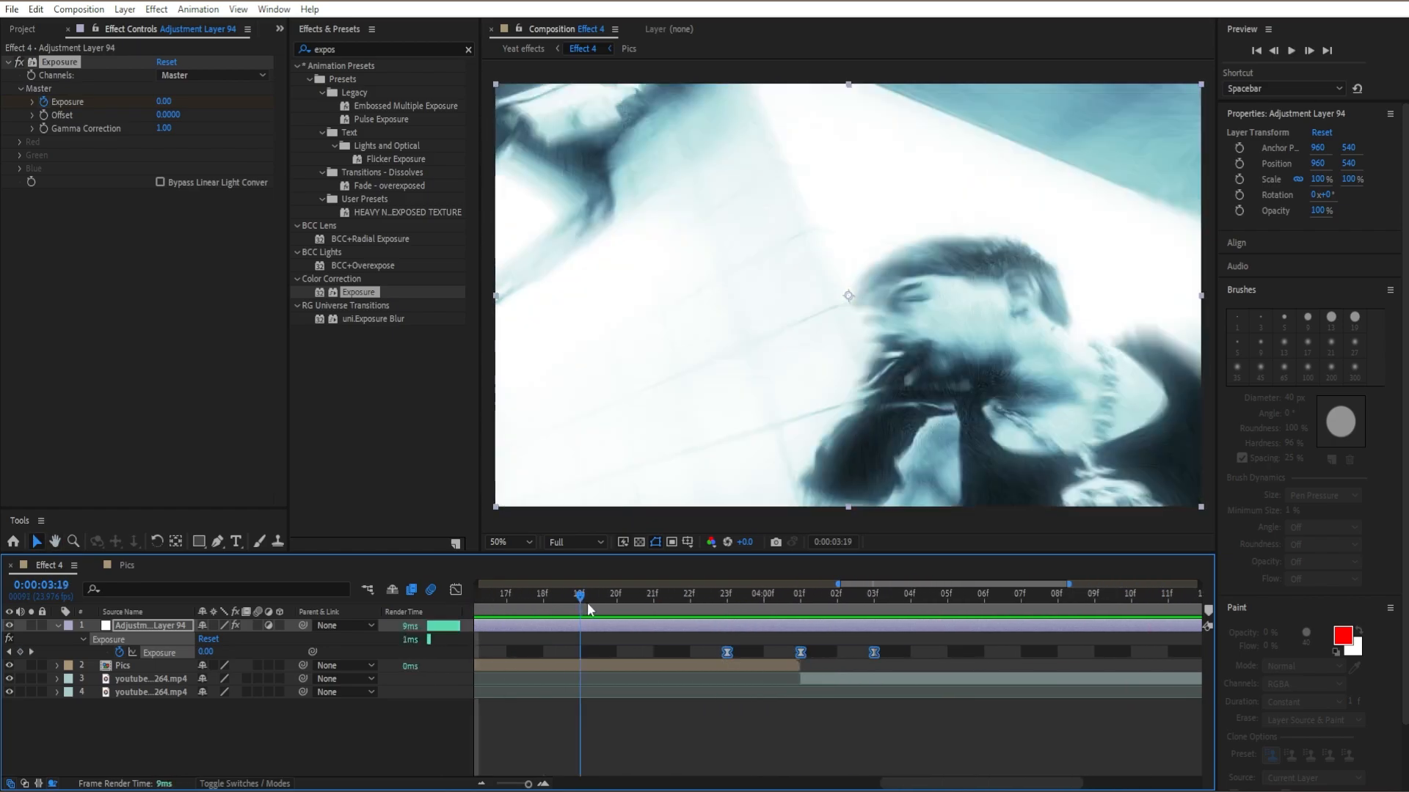
Move the second flash's last Exposure keyframe to 0:00:04:06 for a slower fade-out and preview the transition.
left_click(884, 652)
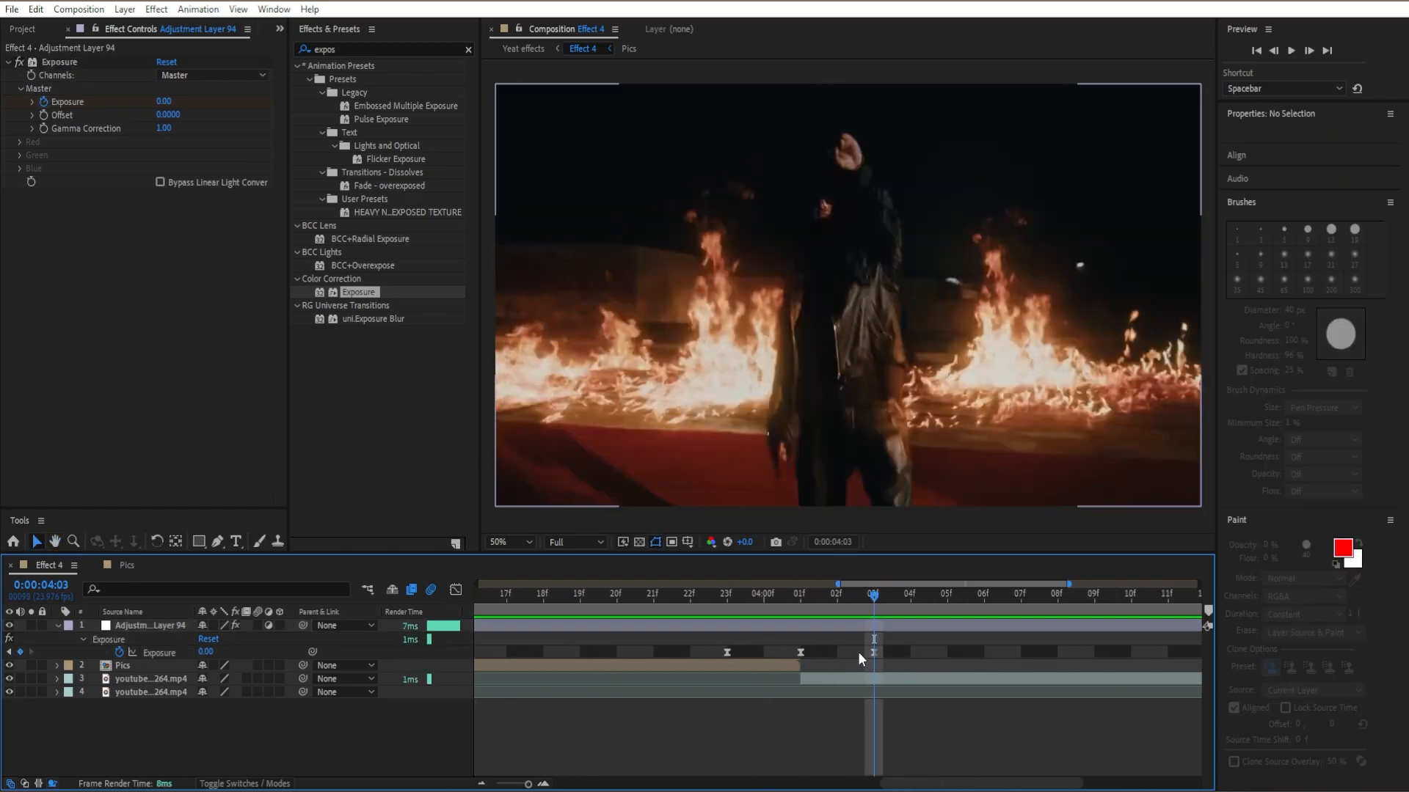
left_click_drag(875, 648, 986, 646)
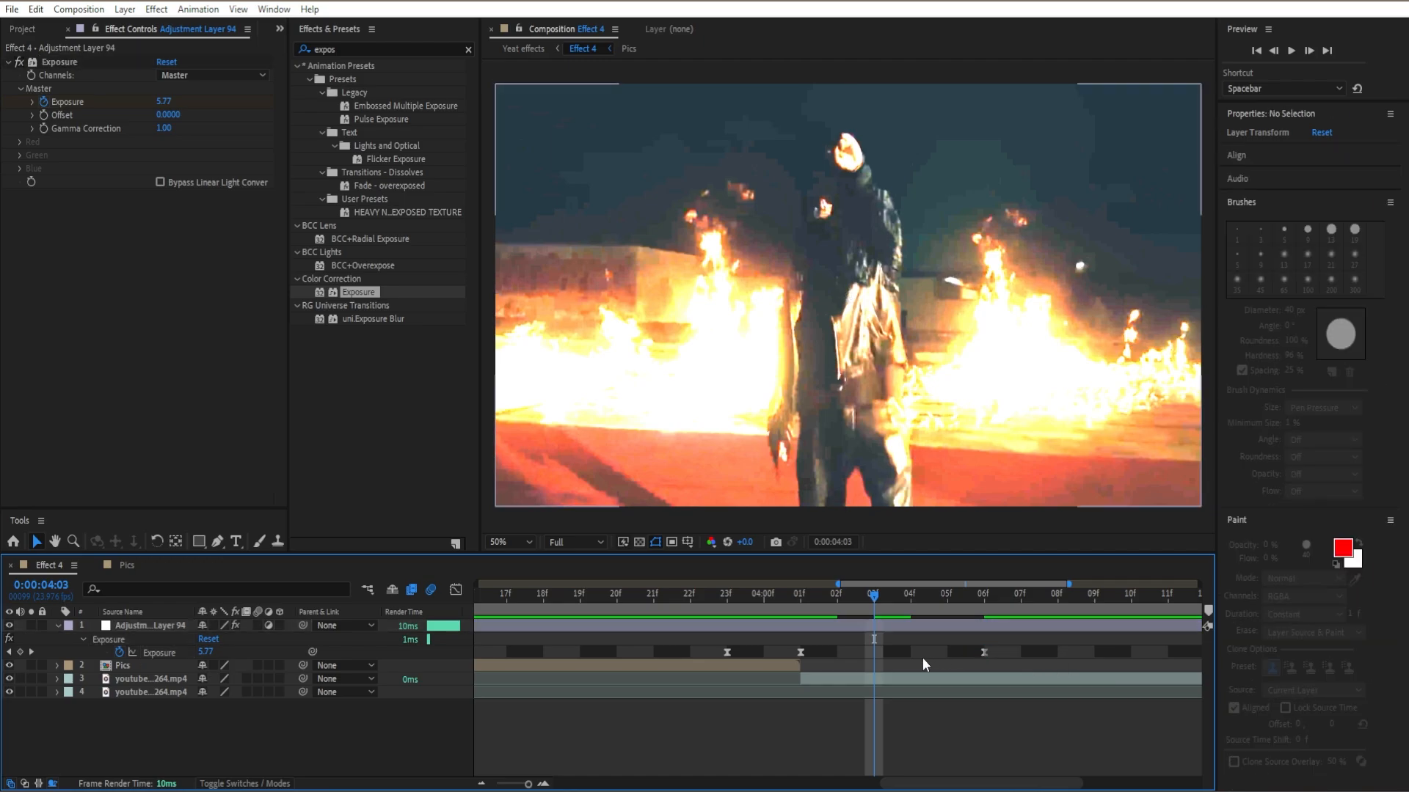
left_click_drag(886, 600, 535, 613)
key("space")
key("space")
key("minus")
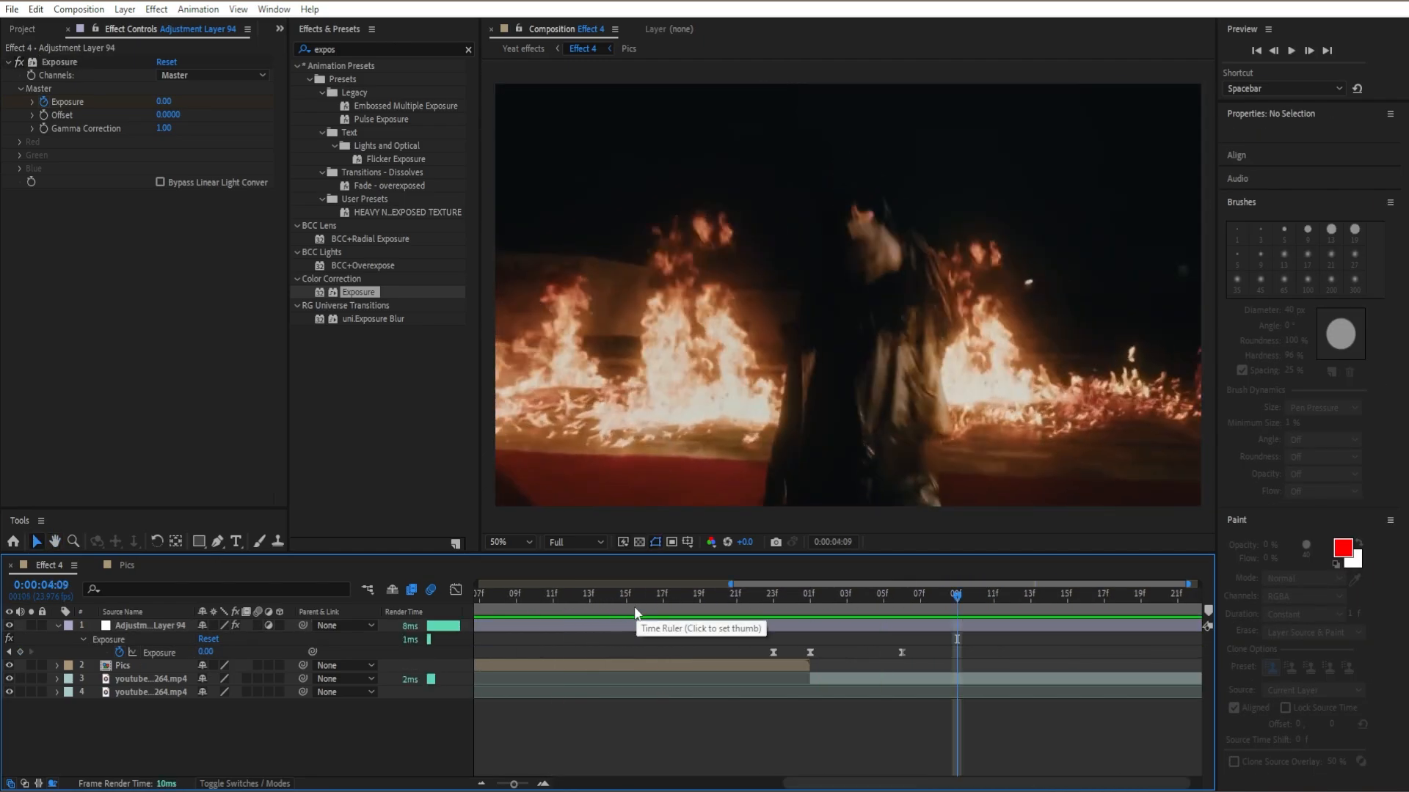
Move the second flash's starting Exposure keyframe to 0:00:03:21 and preview the result.
key("minus")
left_click_drag(920, 652, 896, 652)
left_click(915, 597)
left_click_drag(916, 598, 622, 648)
key("space")
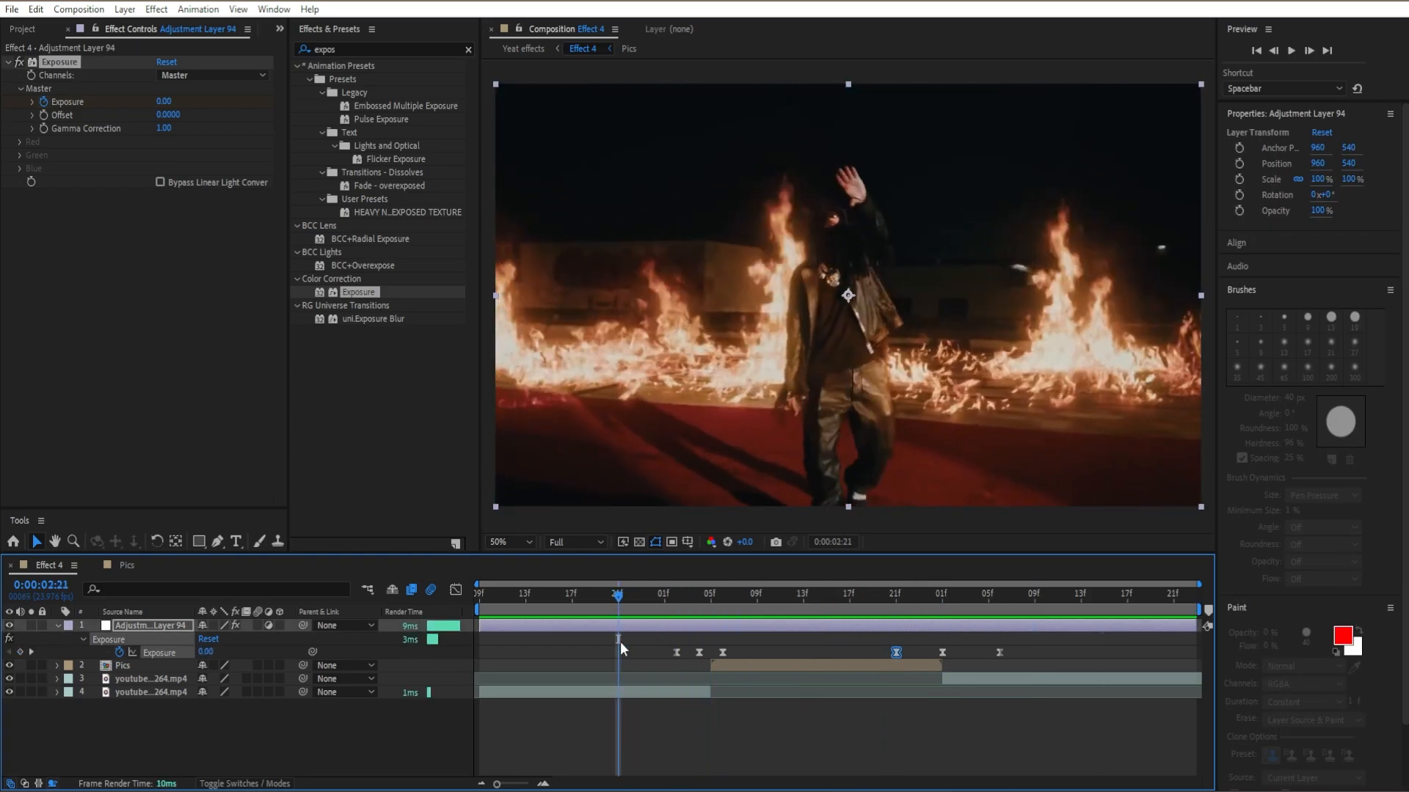
Move the first flash's Exposure keyframes to 0:00:03:00, 0:00:03:03 and 0:00:03:07, and preview the whole effect.
left_click(668, 610)
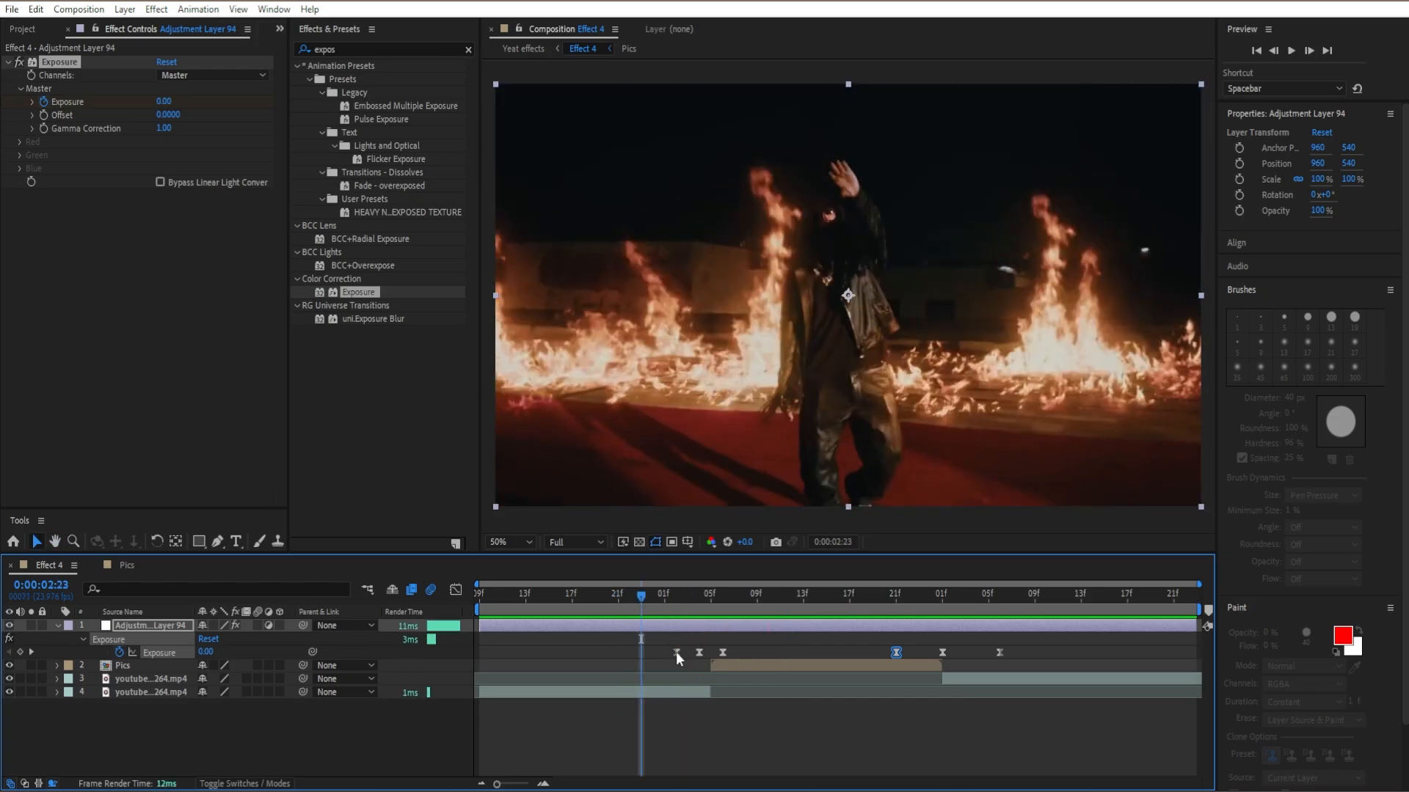
left_click_drag(676, 652, 655, 657)
left_click_drag(723, 650, 734, 650)
left_click(722, 630)
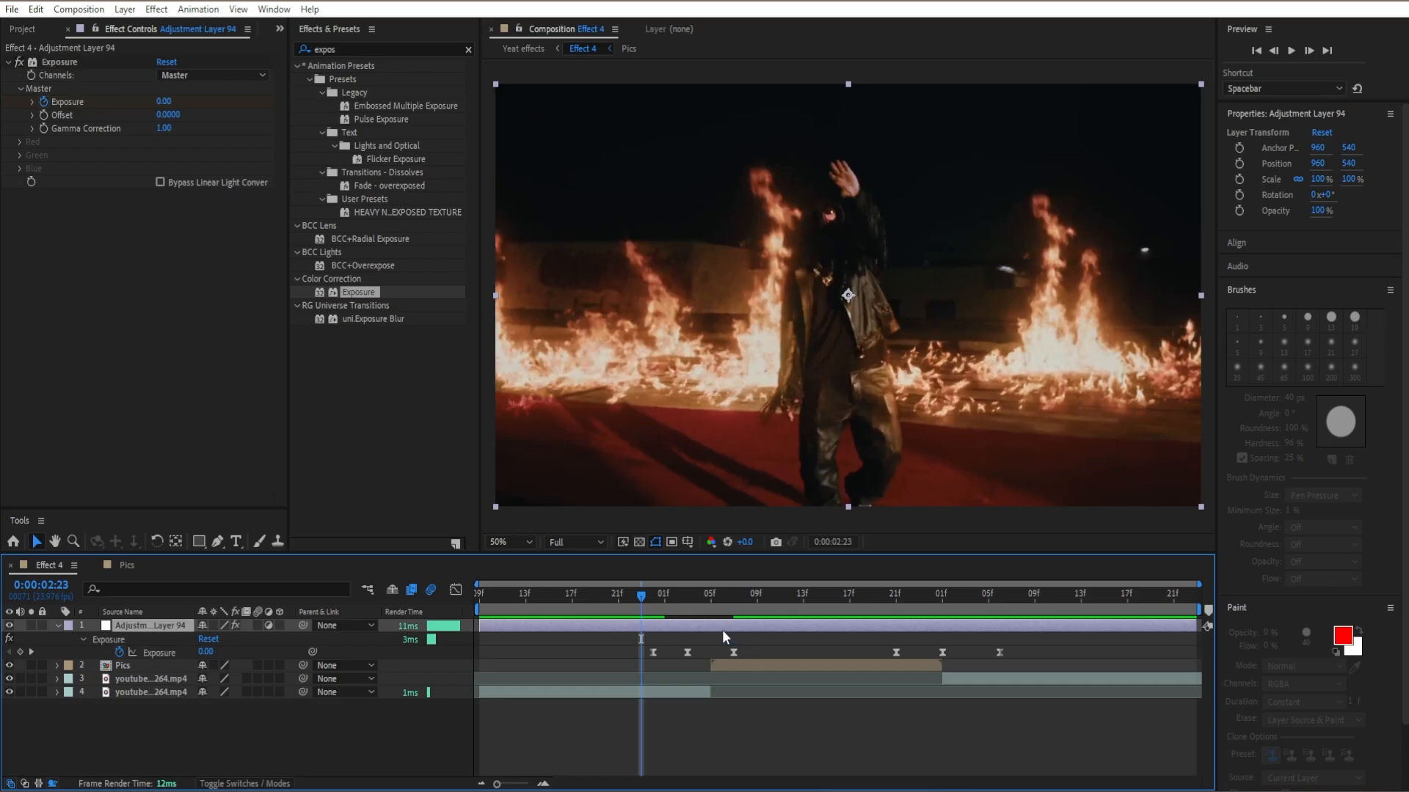
mouse_move(641, 594)
left_mouse_down()
mouse_move(683, 600)
mouse_move(622, 617)
mouse_move(741, 573)
mouse_move(619, 590)
left_mouse_up()
key("space")
left_click(640, 601)
key("space")
key("space")
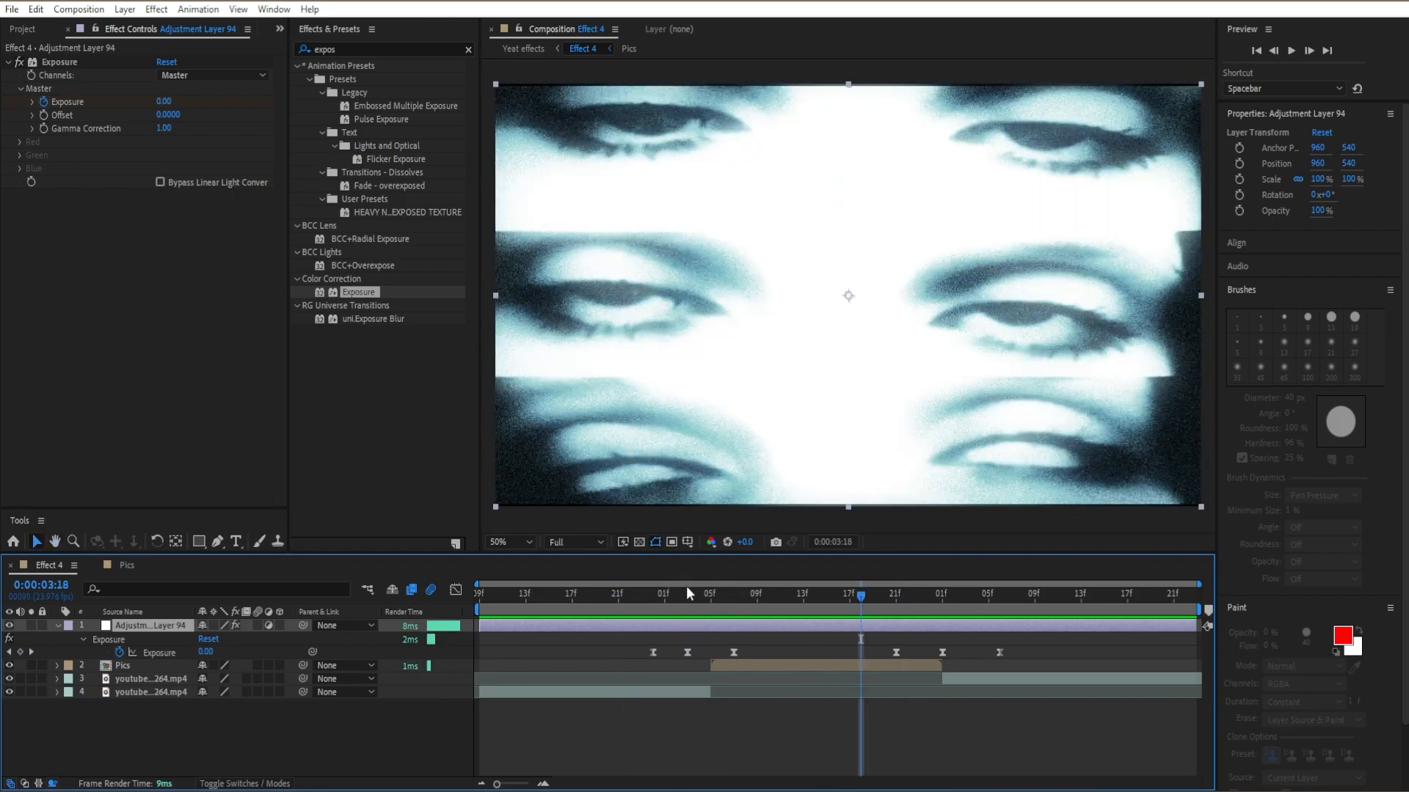
Move the first flash's bright Exposure keyframe to the Pics layer's start at 0:00:03:05 and preview both flashes.
left_click(710, 594)
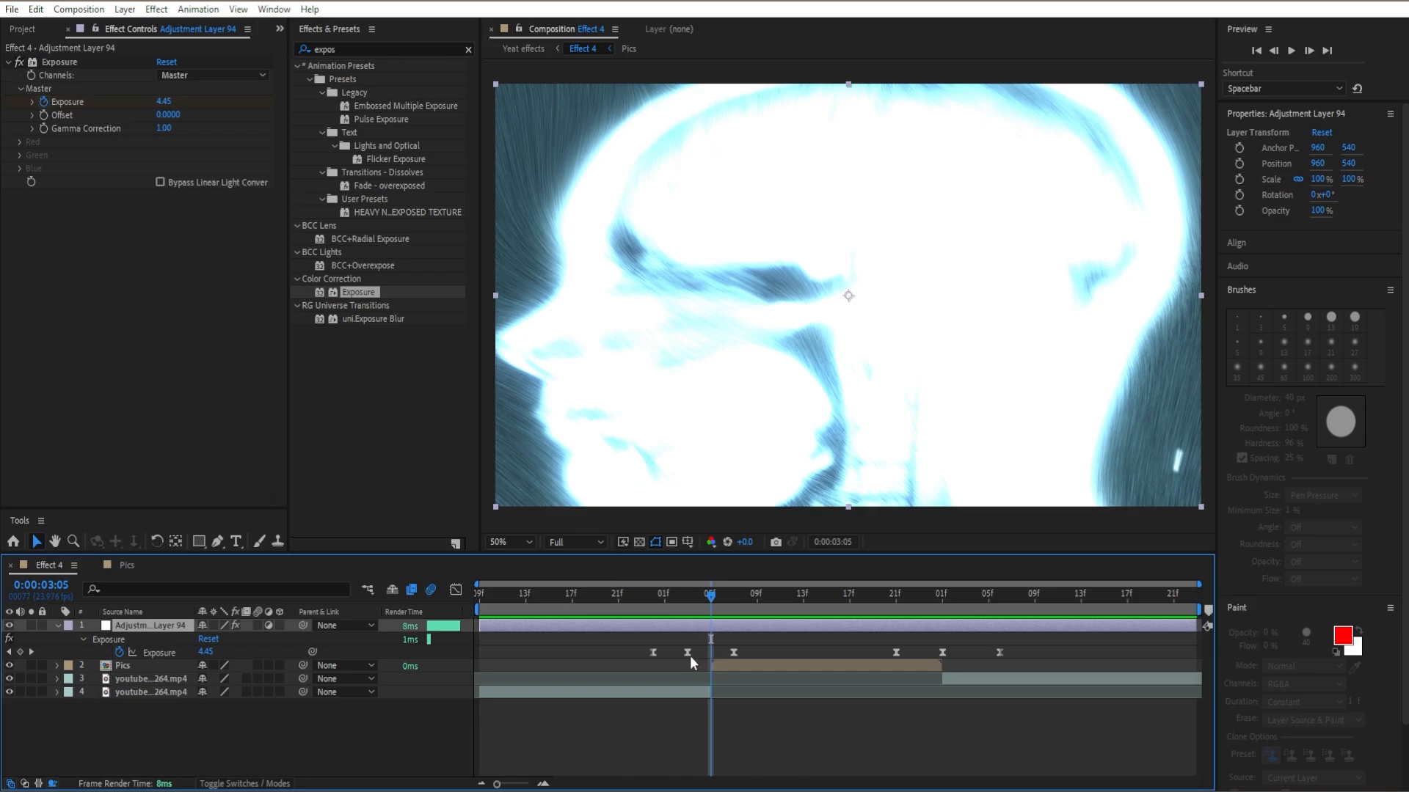
left_click_drag(689, 655, 710, 655)
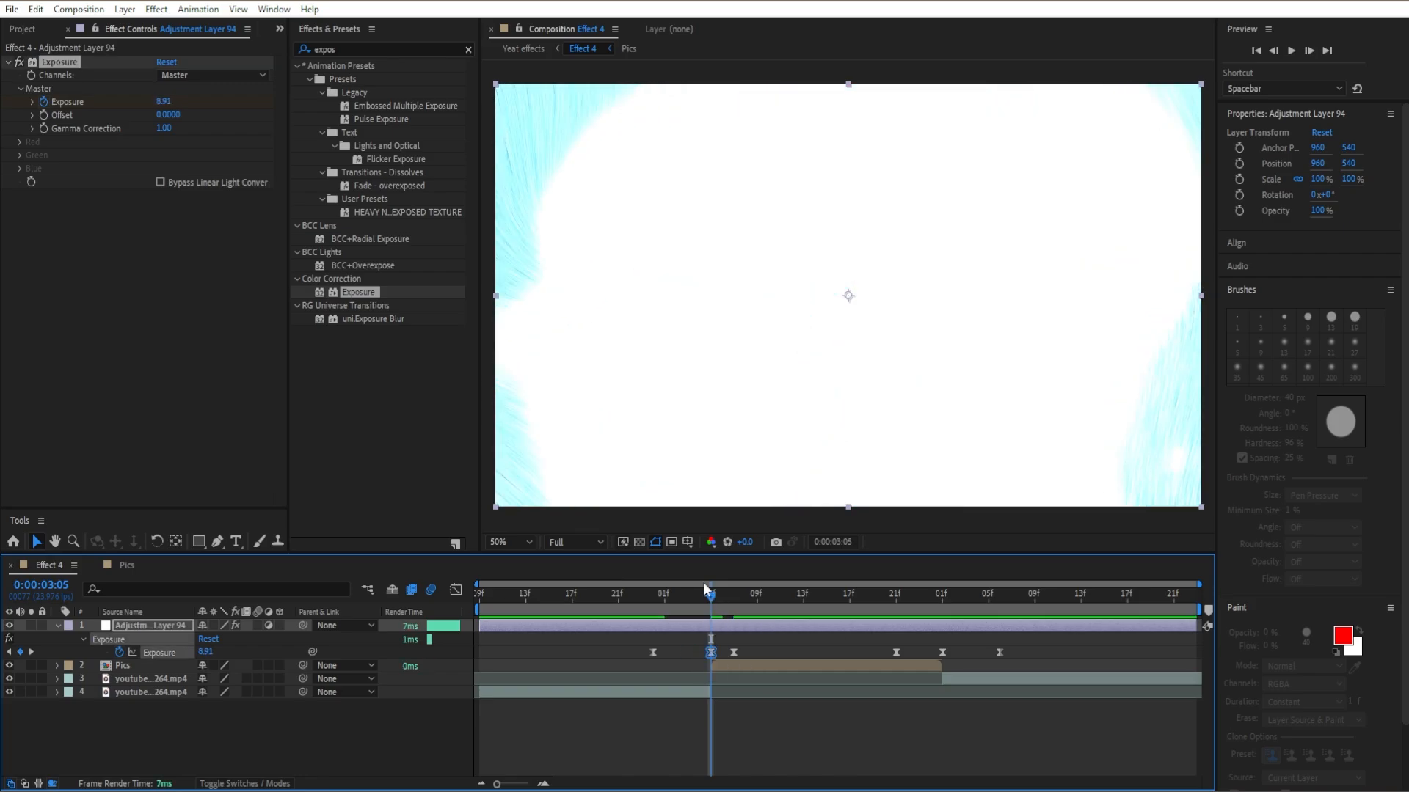
left_click(676, 605)
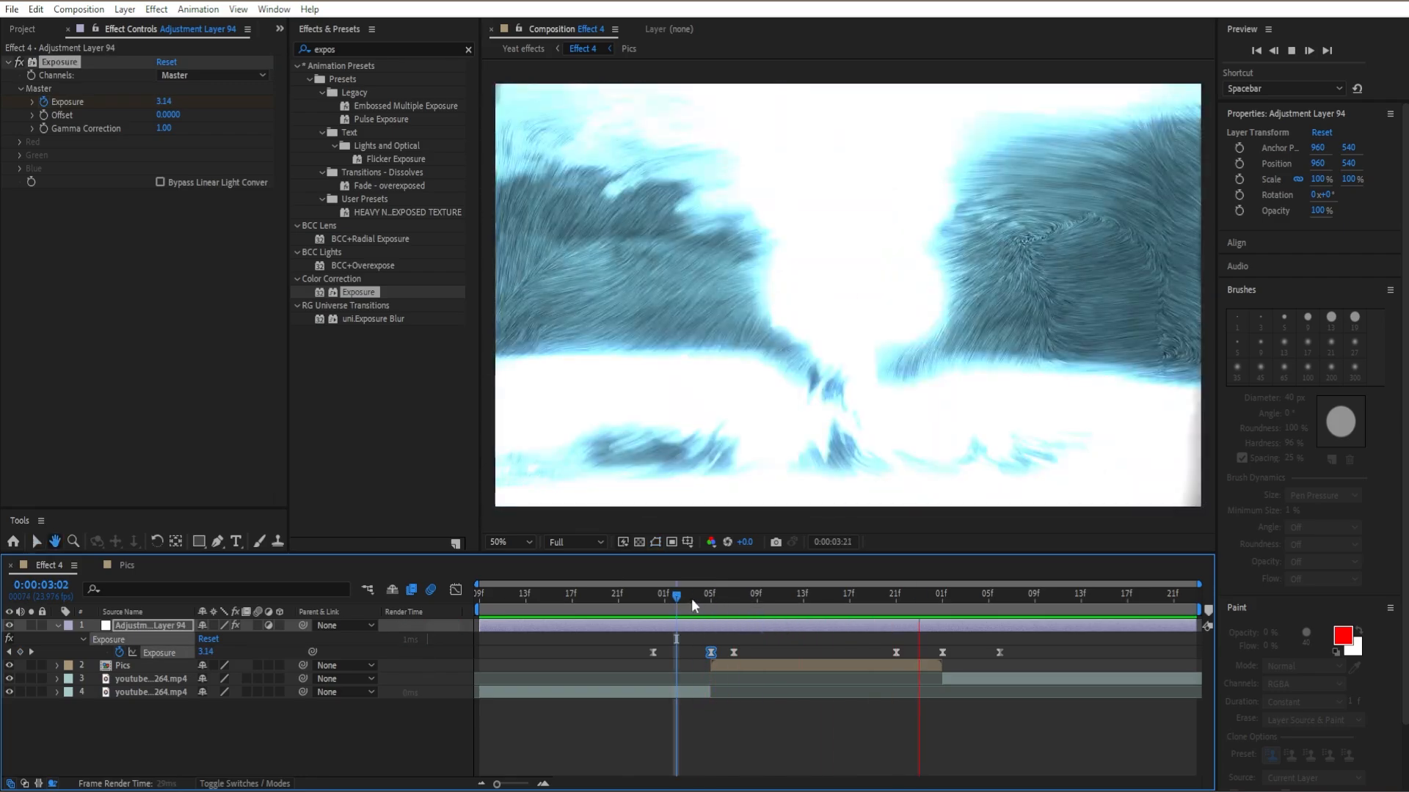
left_click(644, 606)
key("space")
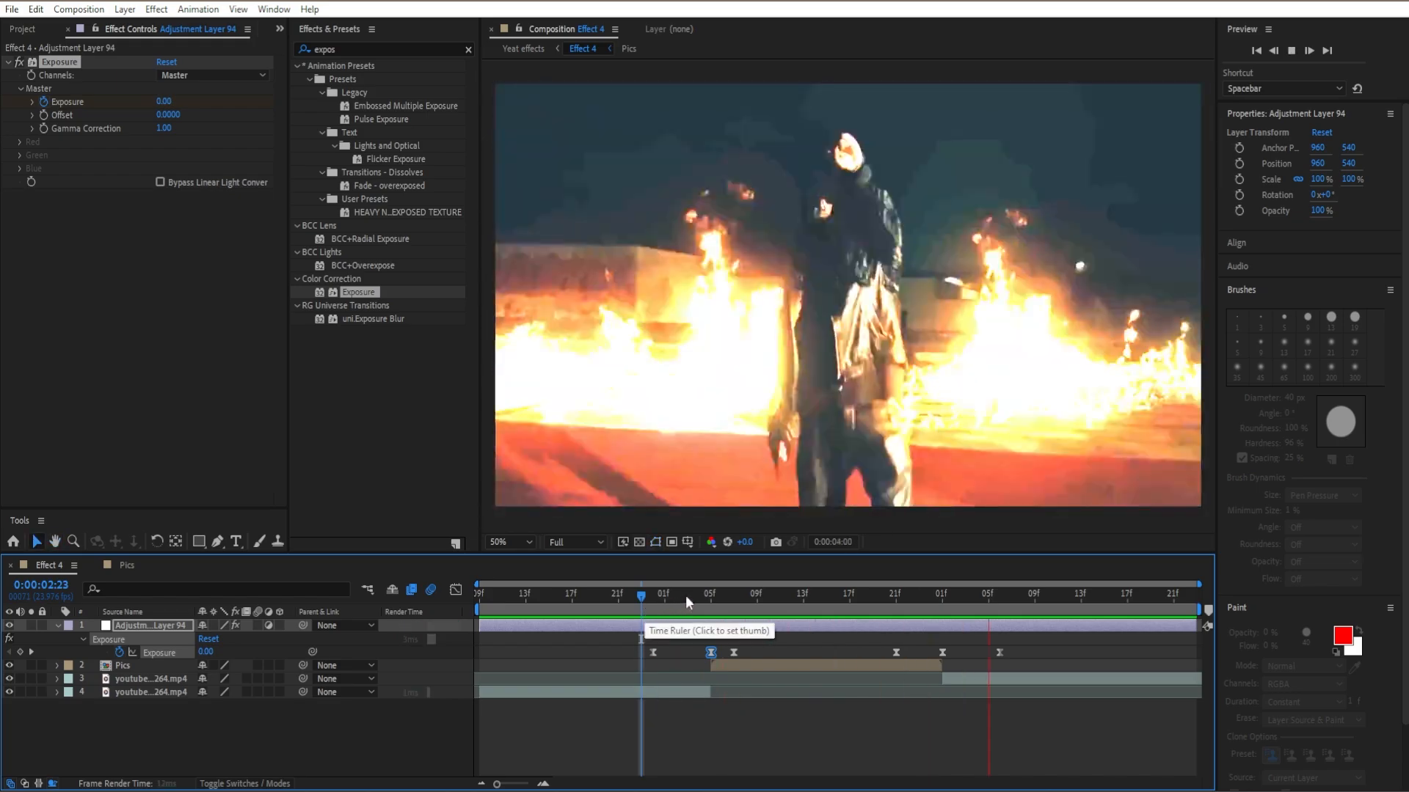
key("space")
Save the project, collapse the adjustment layer's keyframes and deselect all layers.
key("ctrl+s")
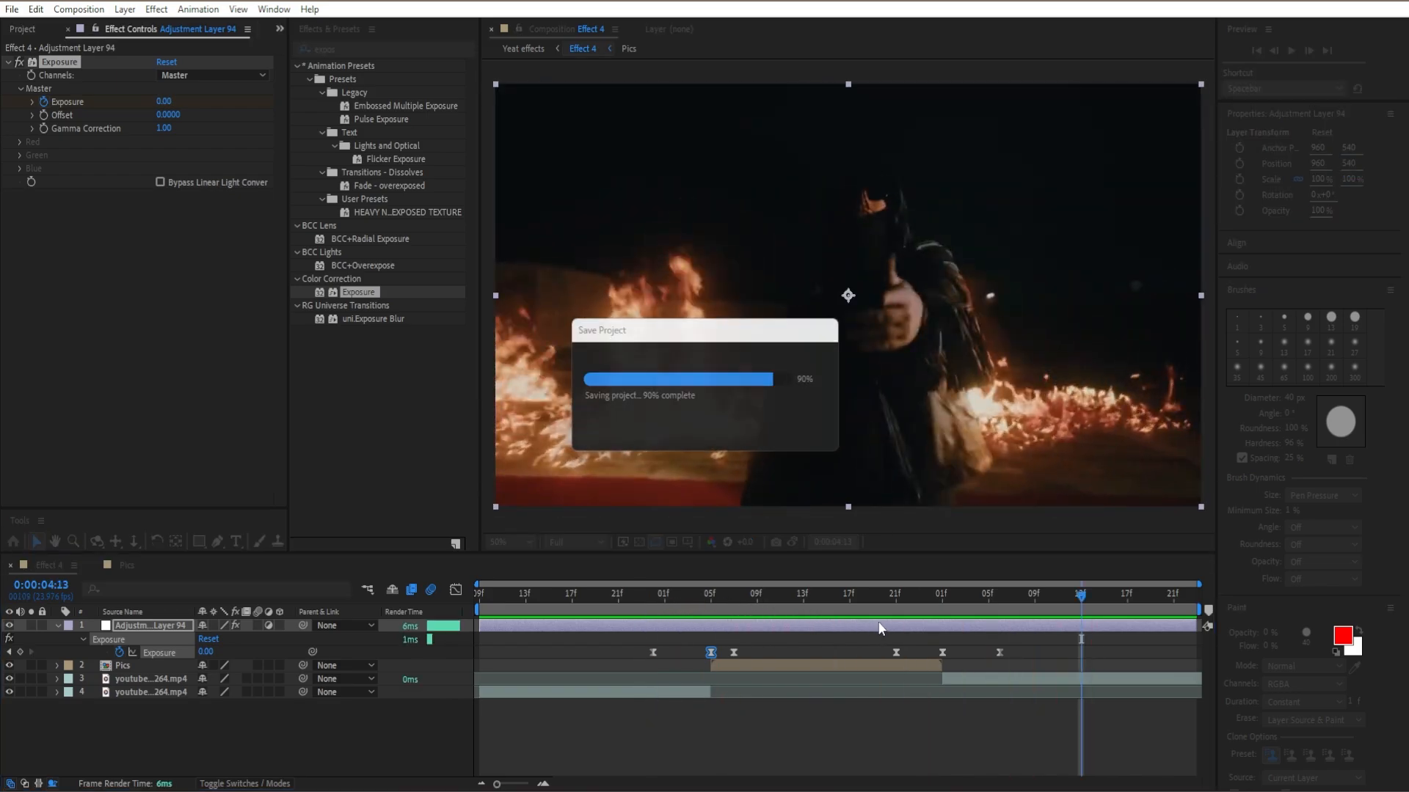
key("u")
left_click(918, 692)
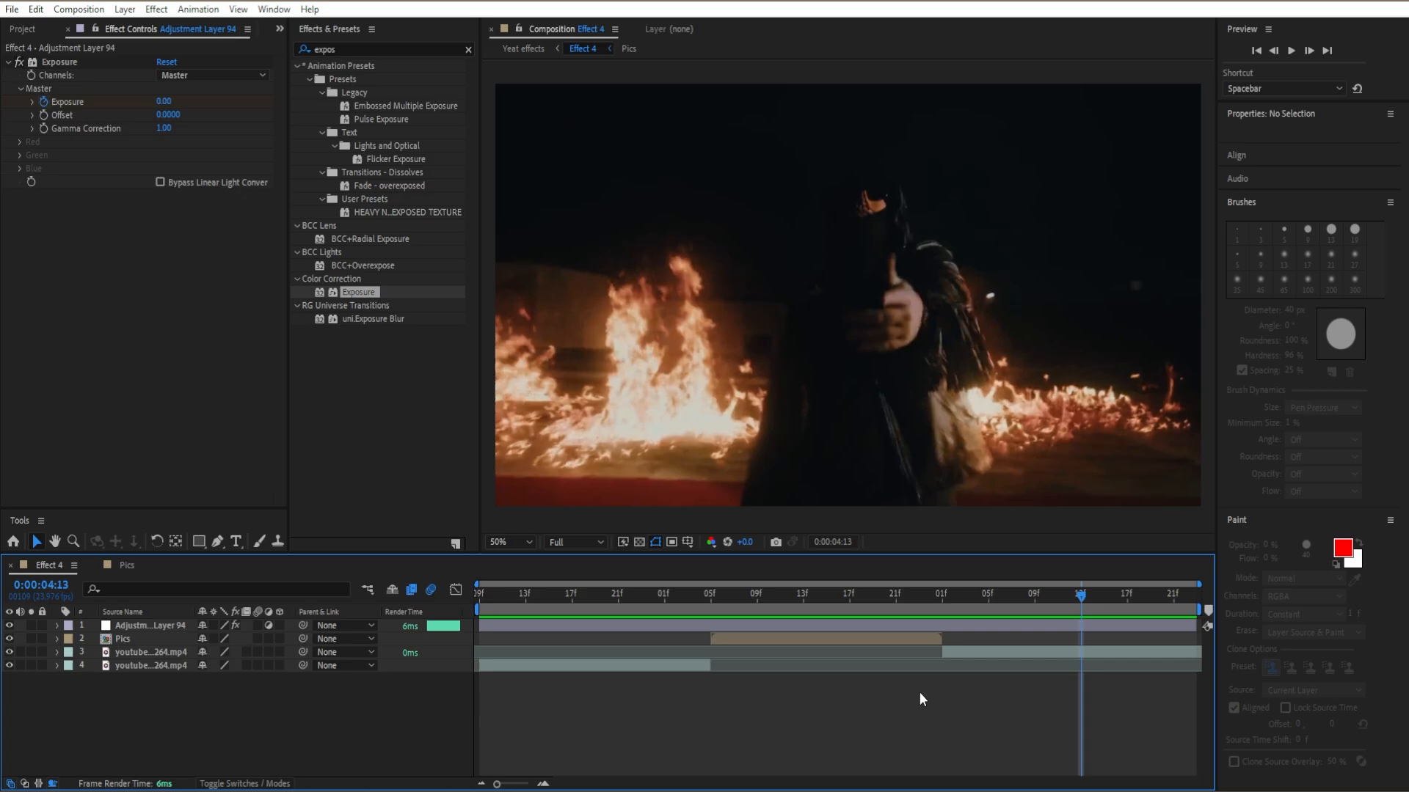